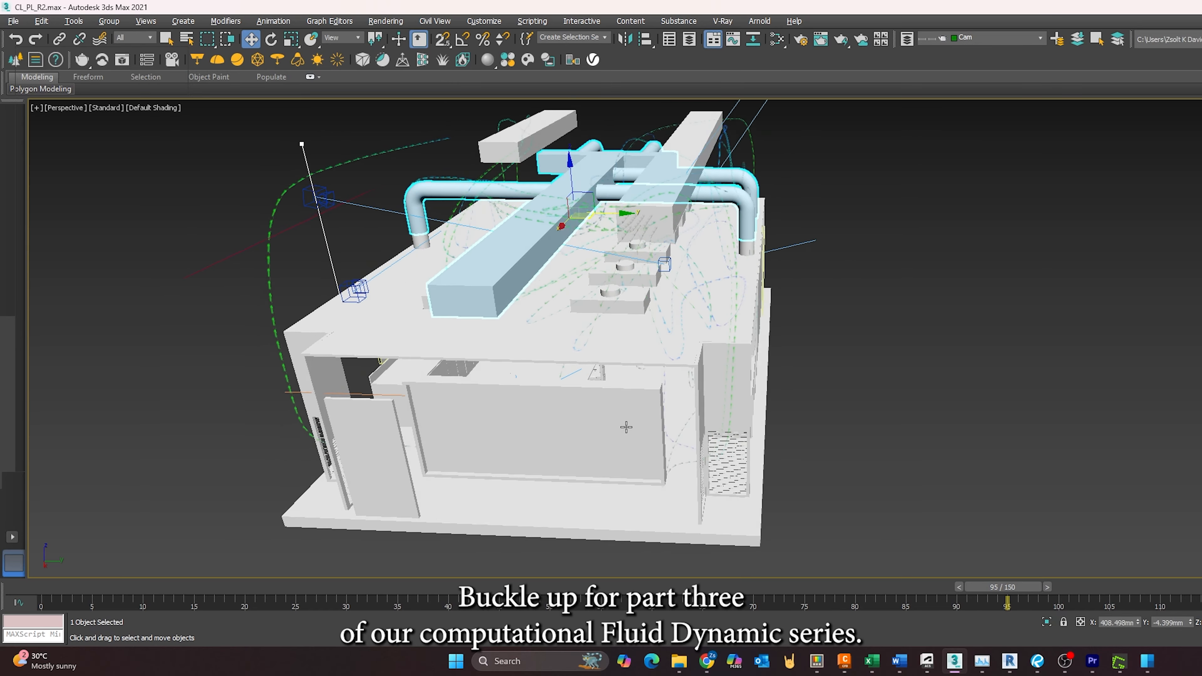
{"action": "middle_click_drag", "start_coordinate": [626, 427], "coordinate": [697, 427], "text": "alt"}
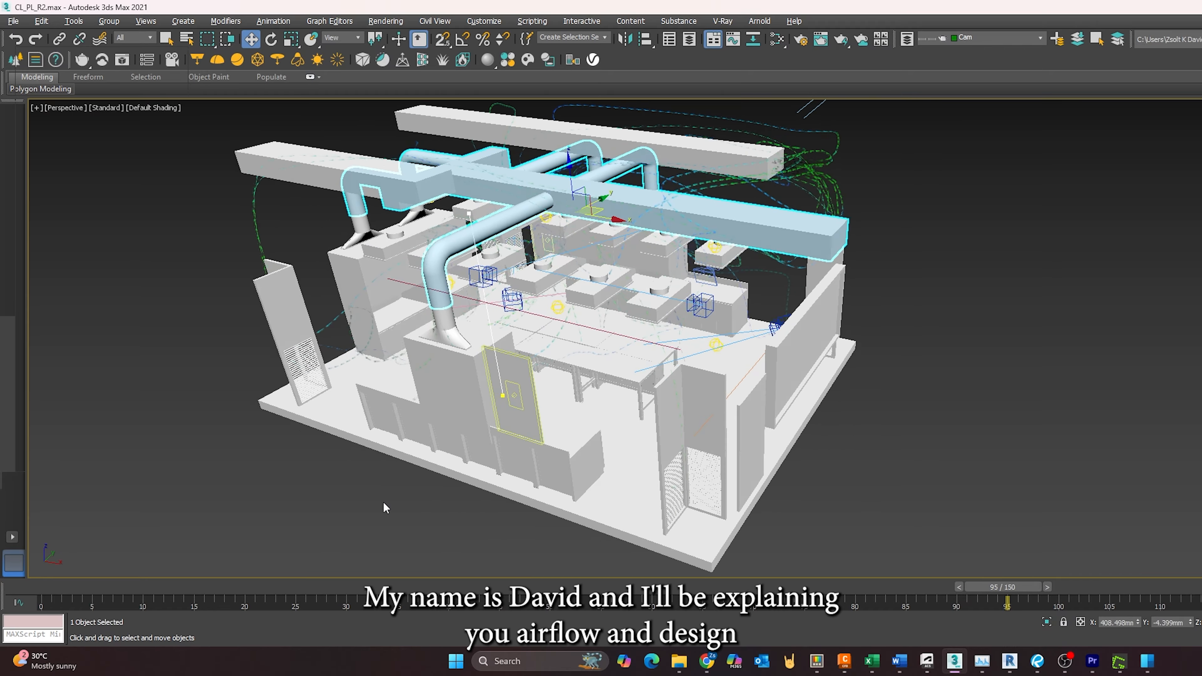
{"action": "middle_click_drag", "start_coordinate": [384, 503], "coordinate": [521, 495], "text": "alt"}
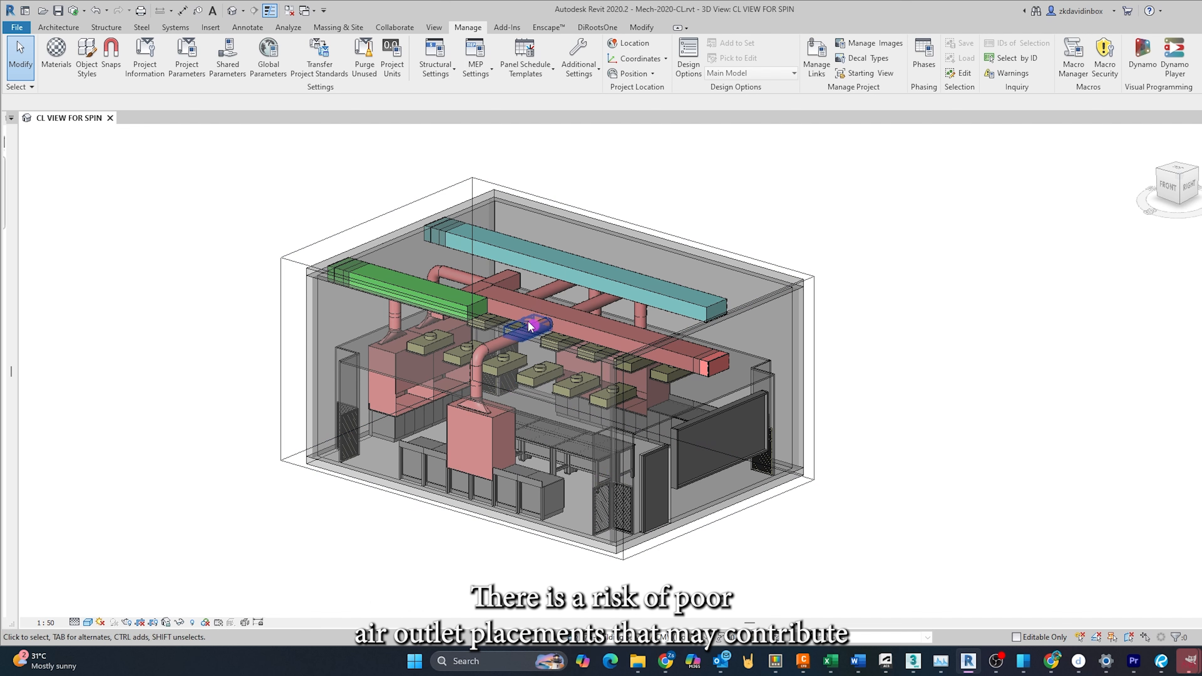
Switch to Revit and examine the cleanroom 3D model from several sides, including its ducts, fume hoods and filter fan units.
{"action": "middle_click_drag", "start_coordinate": [457, 374], "coordinate": [528, 466], "text": "shift"}
{"action": "middle_click_drag", "start_coordinate": [442, 465], "coordinate": [457, 468], "text": "shift"}
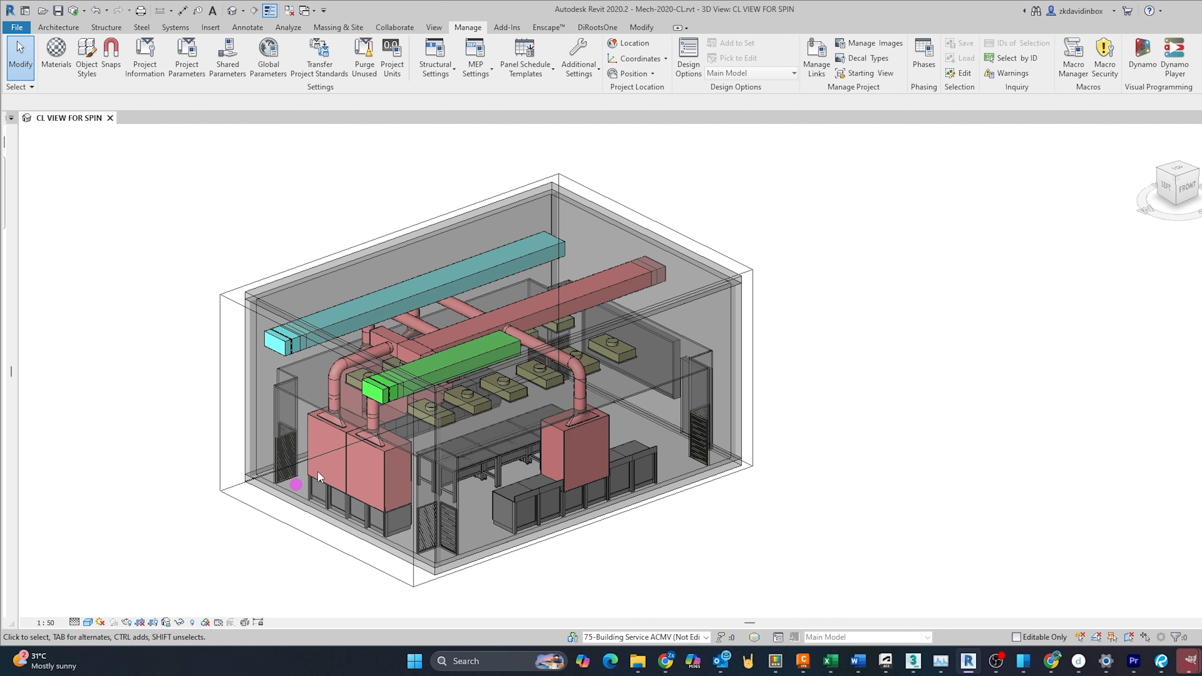
{"action": "middle_click_drag", "start_coordinate": [272, 489], "coordinate": [621, 488], "text": "shift"}
{"action": "middle_click_drag", "start_coordinate": [497, 485], "coordinate": [449, 435]}
{"action": "scroll", "coordinate": [317, 354], "scroll_direction": "up", "scroll_amount": 1}
{"action": "scroll", "coordinate": [317, 354], "scroll_direction": "up", "scroll_amount": 4}
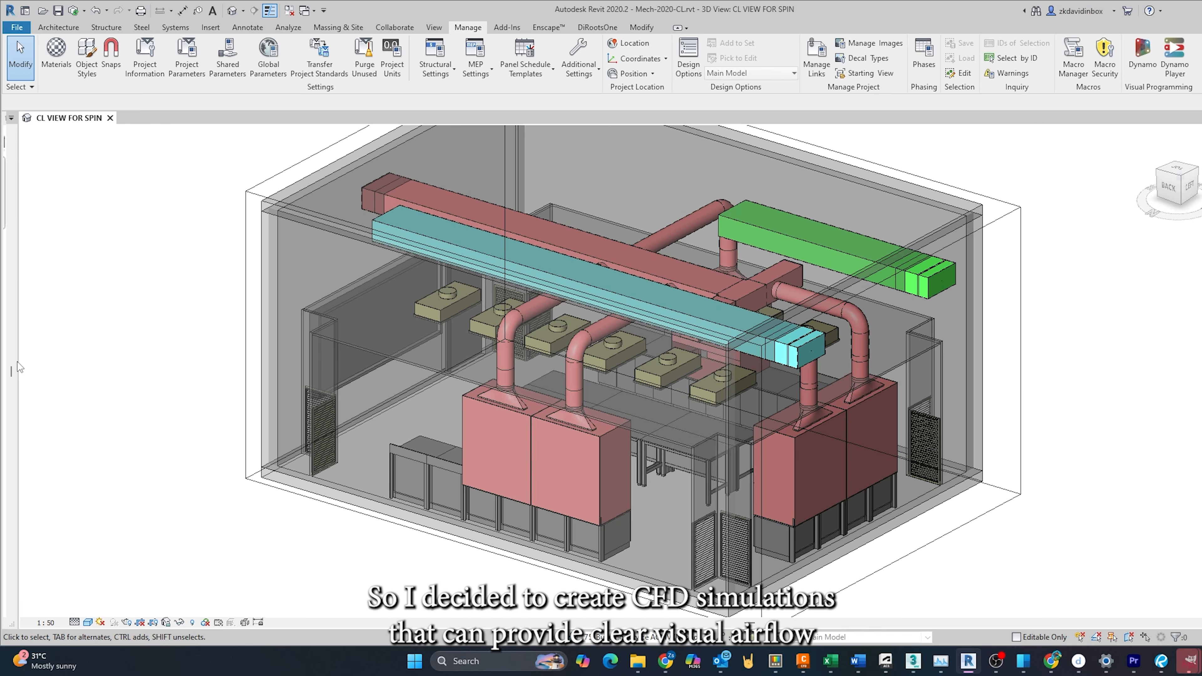
{"action": "mouse_move", "coordinate": [18, 360]}
{"action": "left_mouse_down"}
{"action": "mouse_move", "coordinate": [166, 353]}
{"action": "mouse_move", "coordinate": [906, 381]}
{"action": "mouse_move", "coordinate": [1199, 374]}
{"action": "left_mouse_up"}
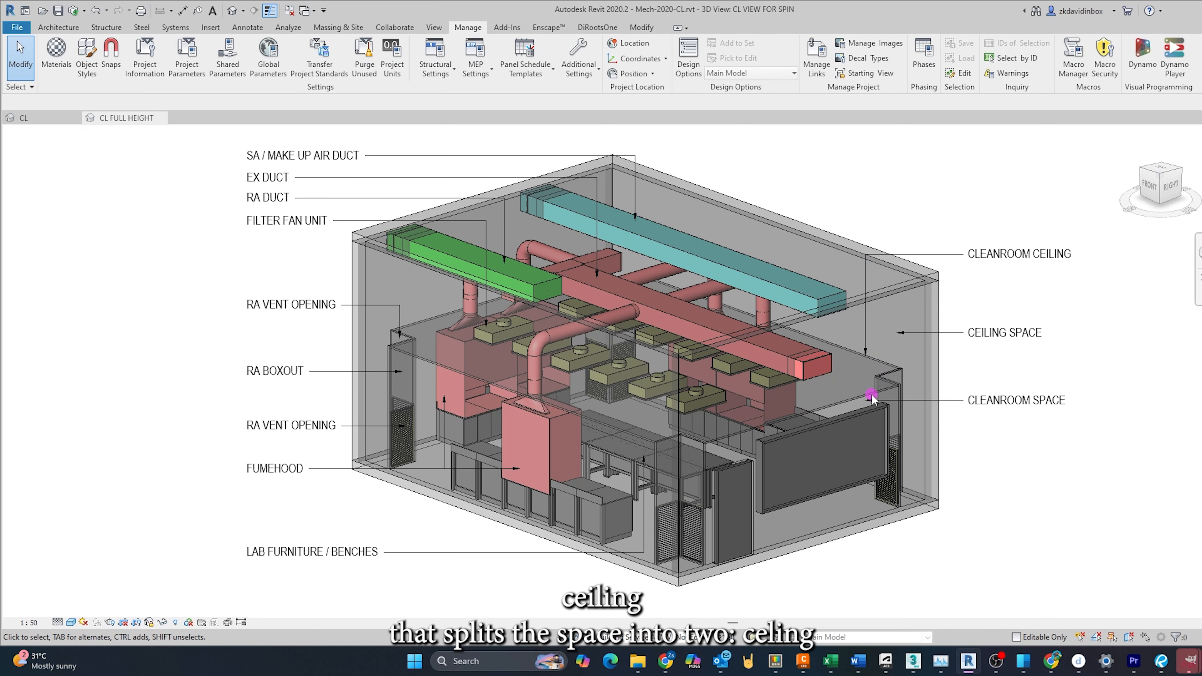
Examine the labelled full-height cleanroom view, inspecting the louvers of the return air vent opening up close and returning to the whole model.
{"action": "scroll", "coordinate": [872, 397], "scroll_direction": "up", "scroll_amount": 1}
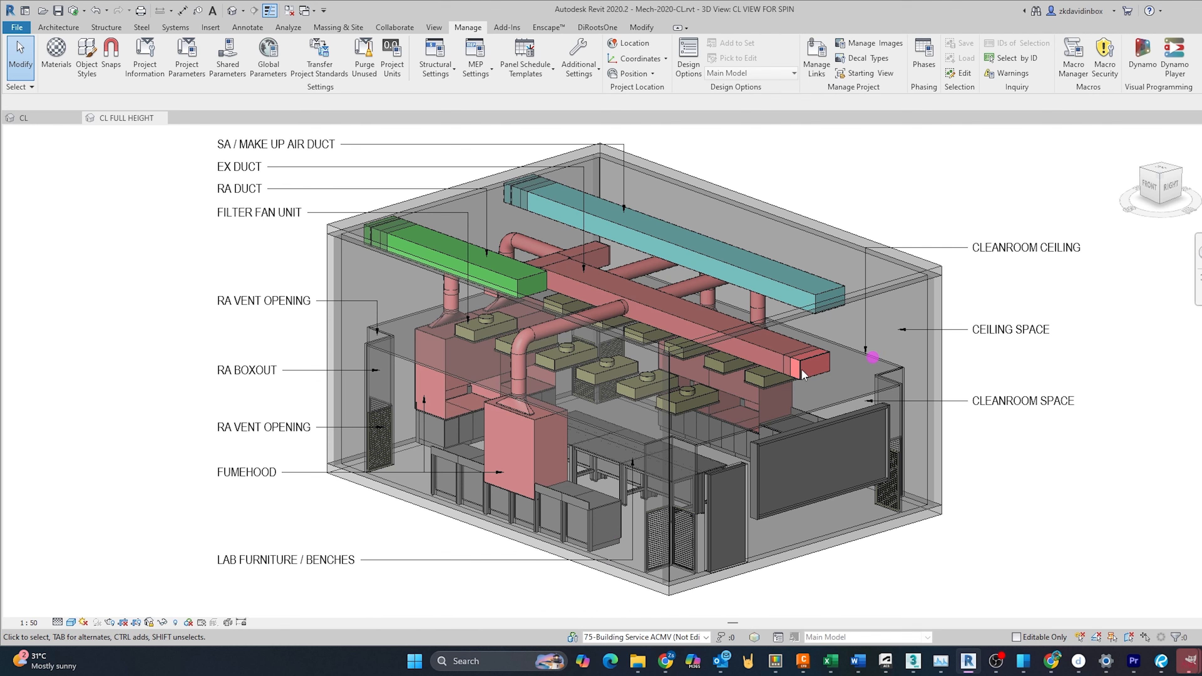
{"action": "scroll", "coordinate": [261, 407], "scroll_direction": "up", "scroll_amount": 5}
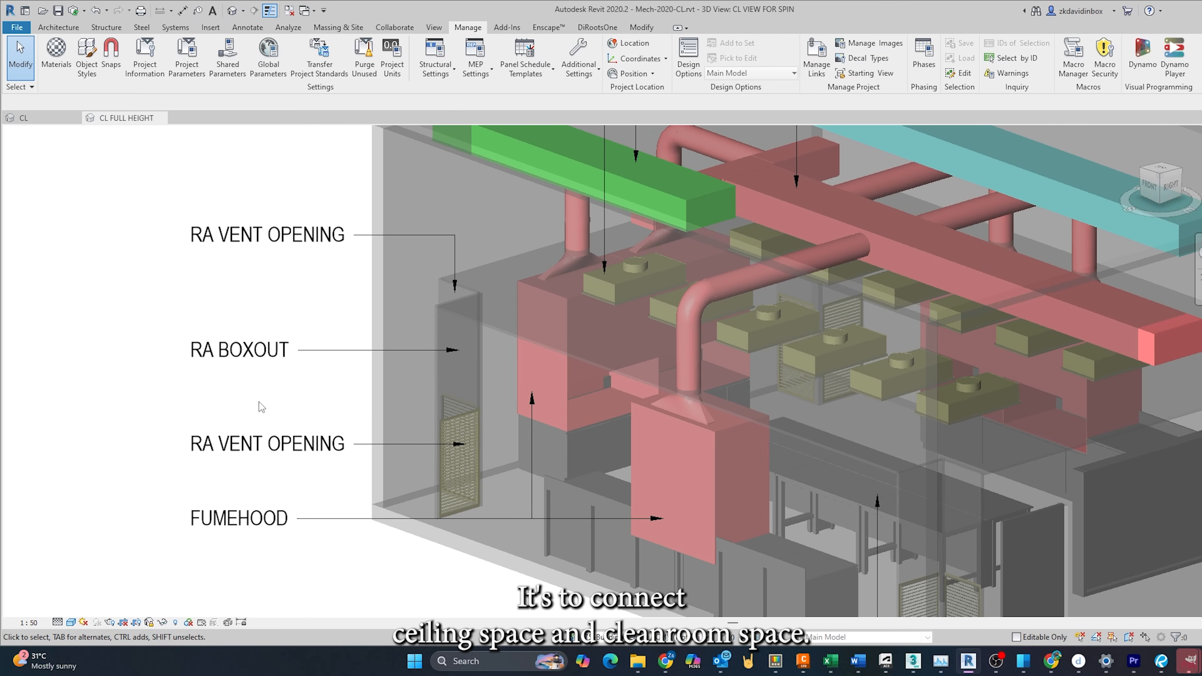
{"action": "scroll", "coordinate": [262, 404], "scroll_direction": "up", "scroll_amount": 1}
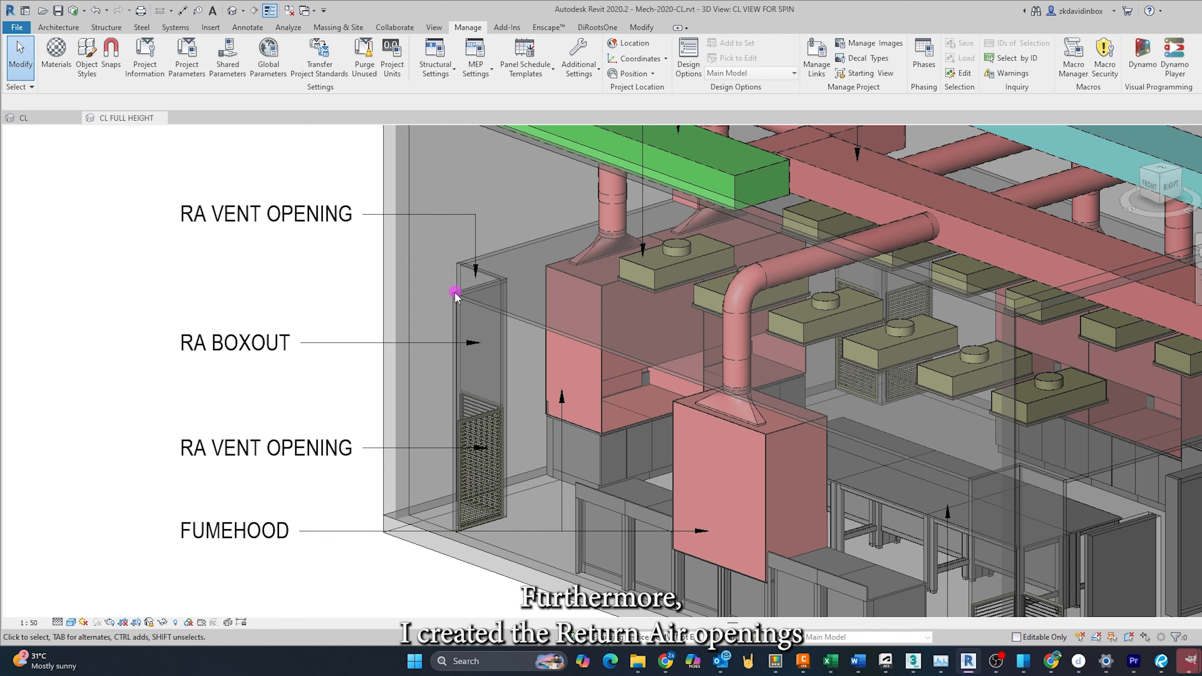
{"action": "scroll", "coordinate": [468, 505], "scroll_direction": "up", "scroll_amount": 6}
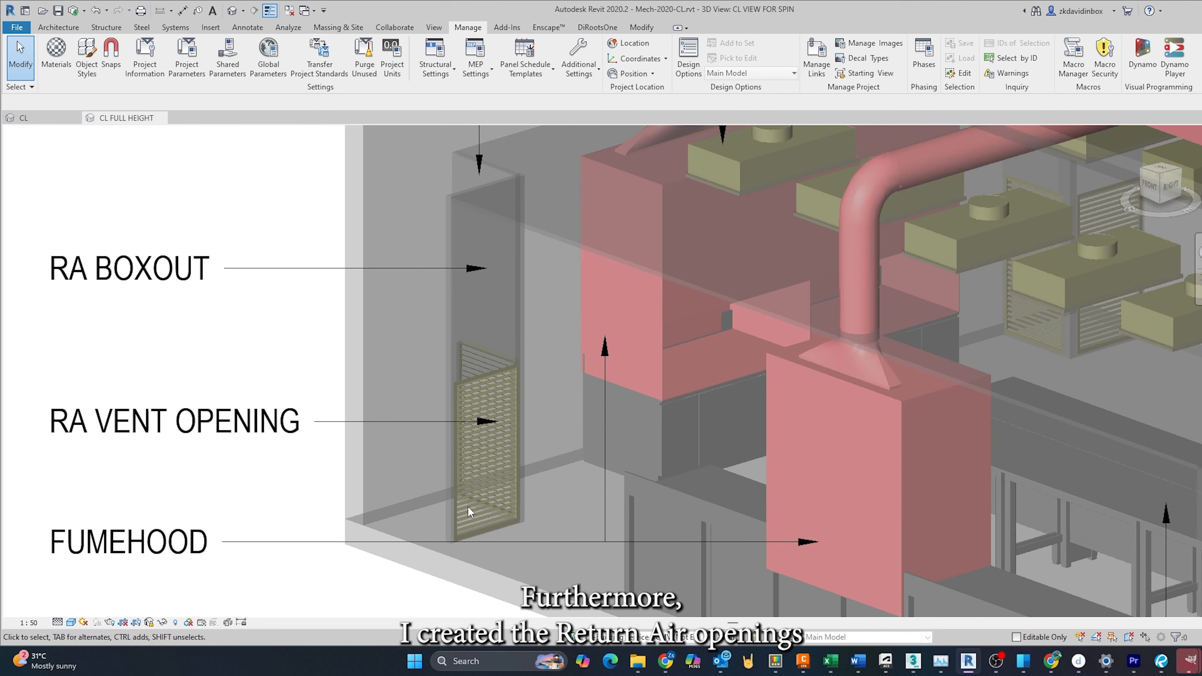
{"action": "scroll", "coordinate": [477, 491], "scroll_direction": "up", "scroll_amount": 6}
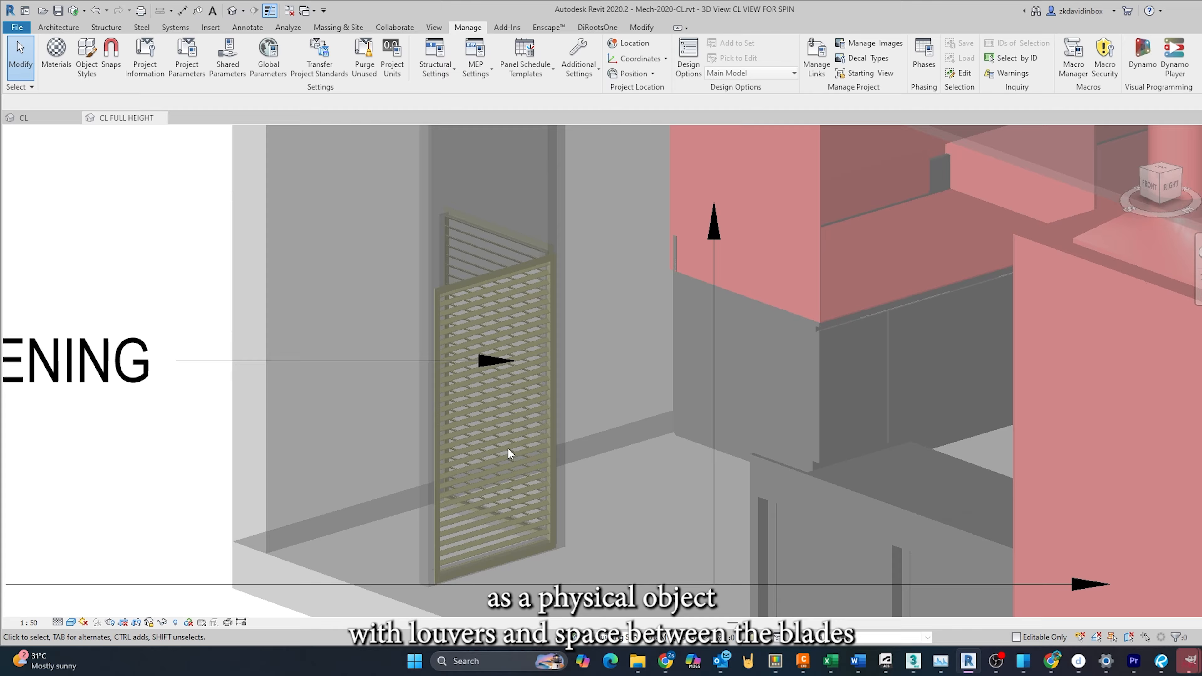
{"action": "scroll", "coordinate": [639, 455], "scroll_direction": "up", "scroll_amount": 4}
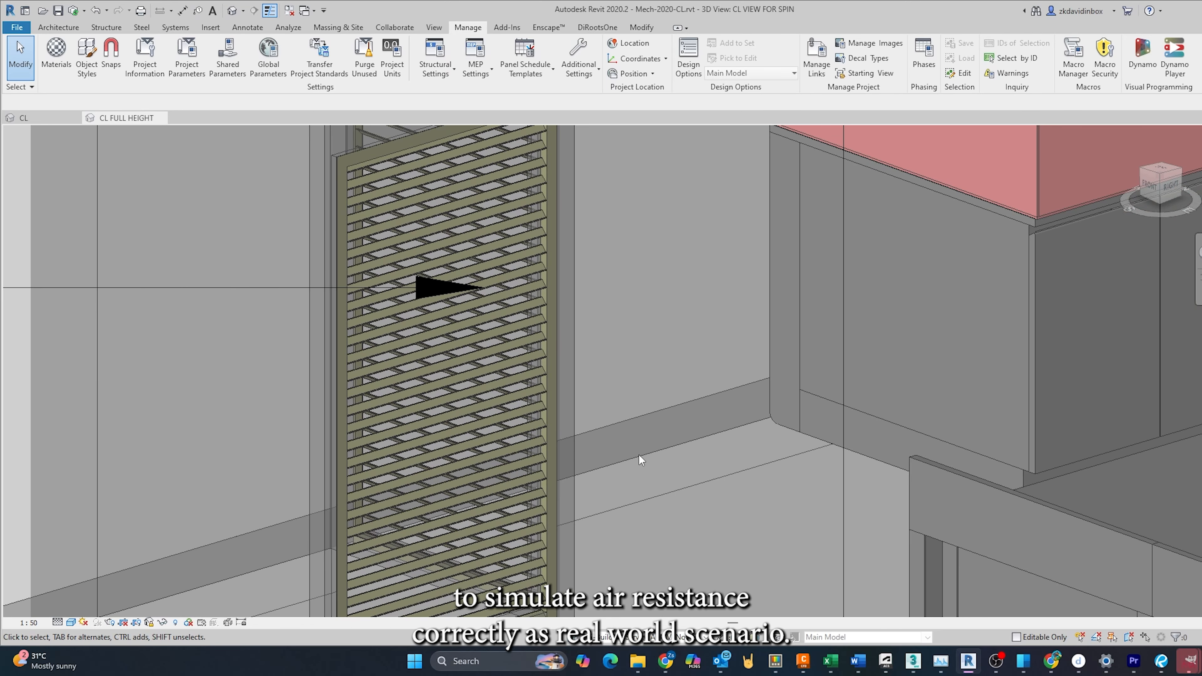
{"action": "scroll", "coordinate": [638, 460], "scroll_direction": "down", "scroll_amount": 5}
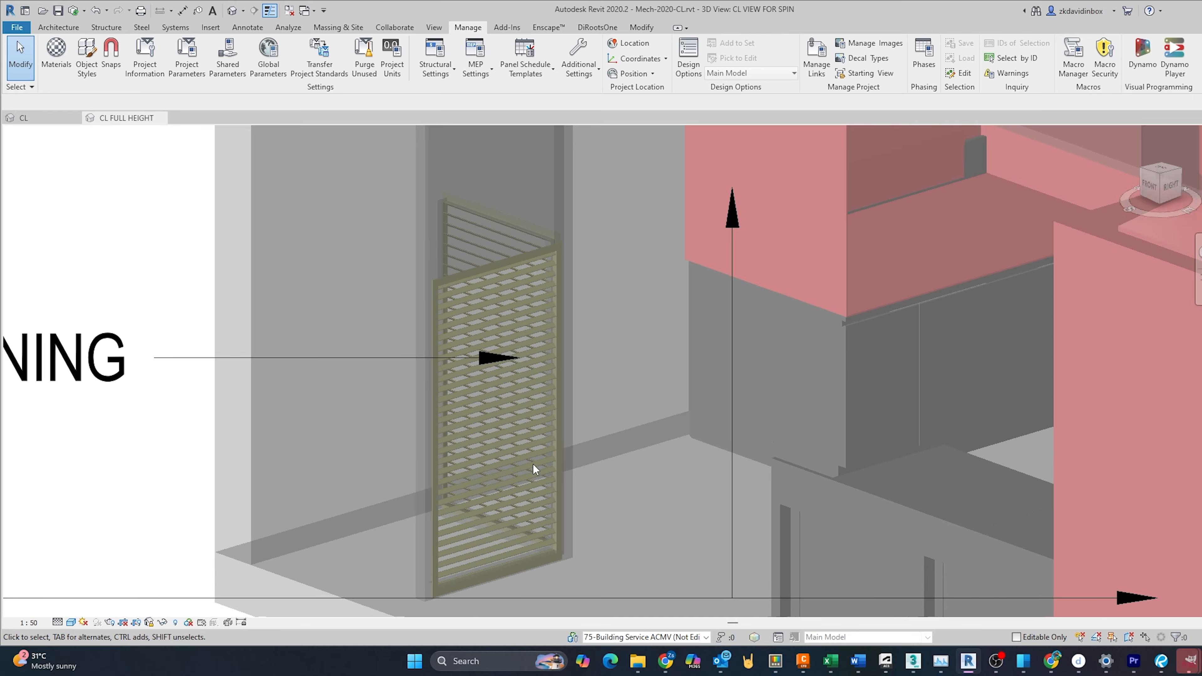
{"action": "scroll", "coordinate": [532, 463], "scroll_direction": "down", "scroll_amount": 8}
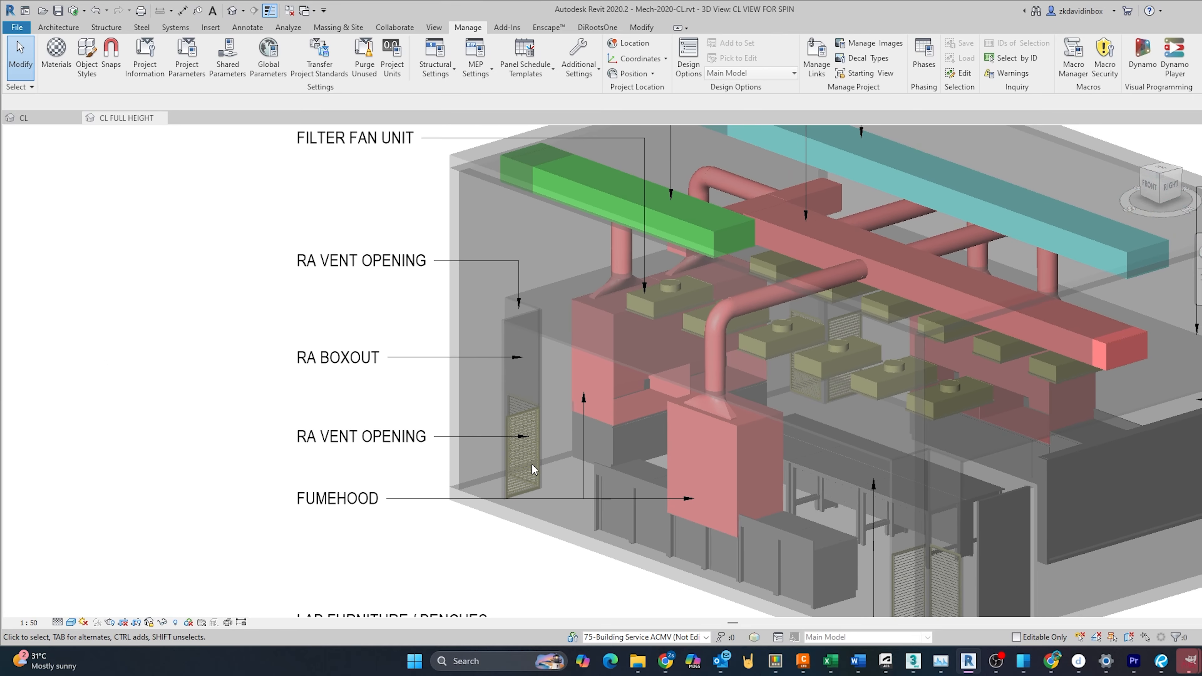
{"action": "scroll", "coordinate": [532, 463], "scroll_direction": "down", "scroll_amount": 6}
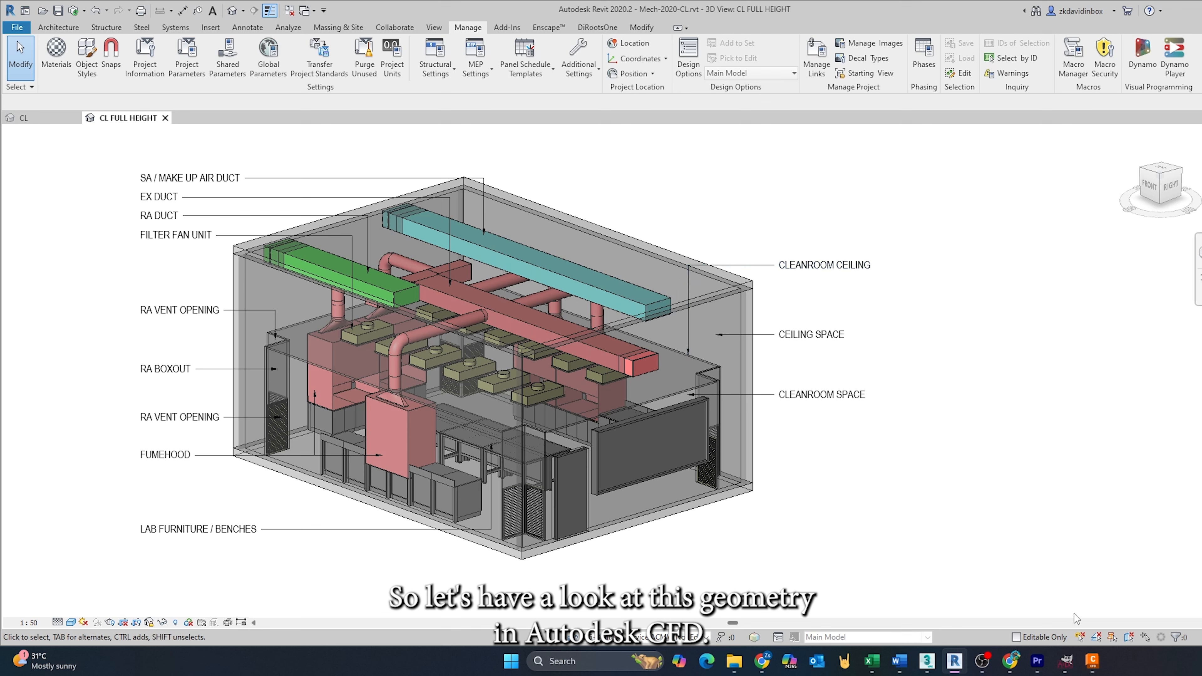
Switch to Autodesk CFD, check the convergence plot in the output bar and collapse the bar again.
{"action": "left_click", "coordinate": [1095, 662]}
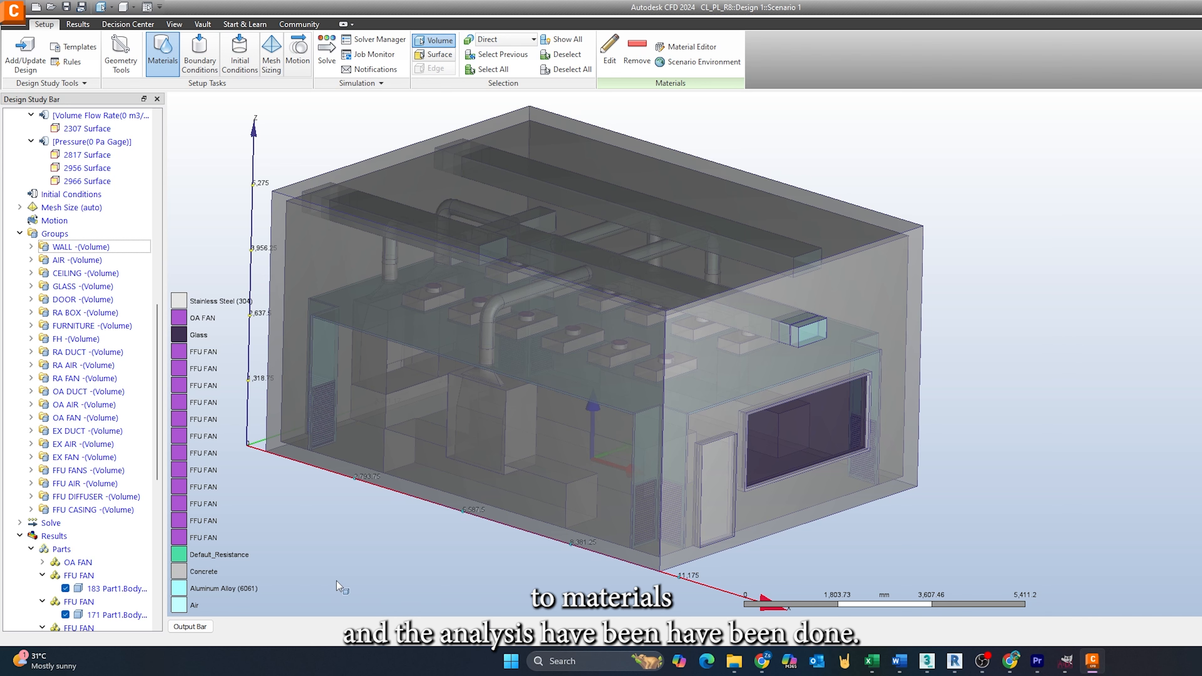
{"action": "left_click", "coordinate": [201, 625]}
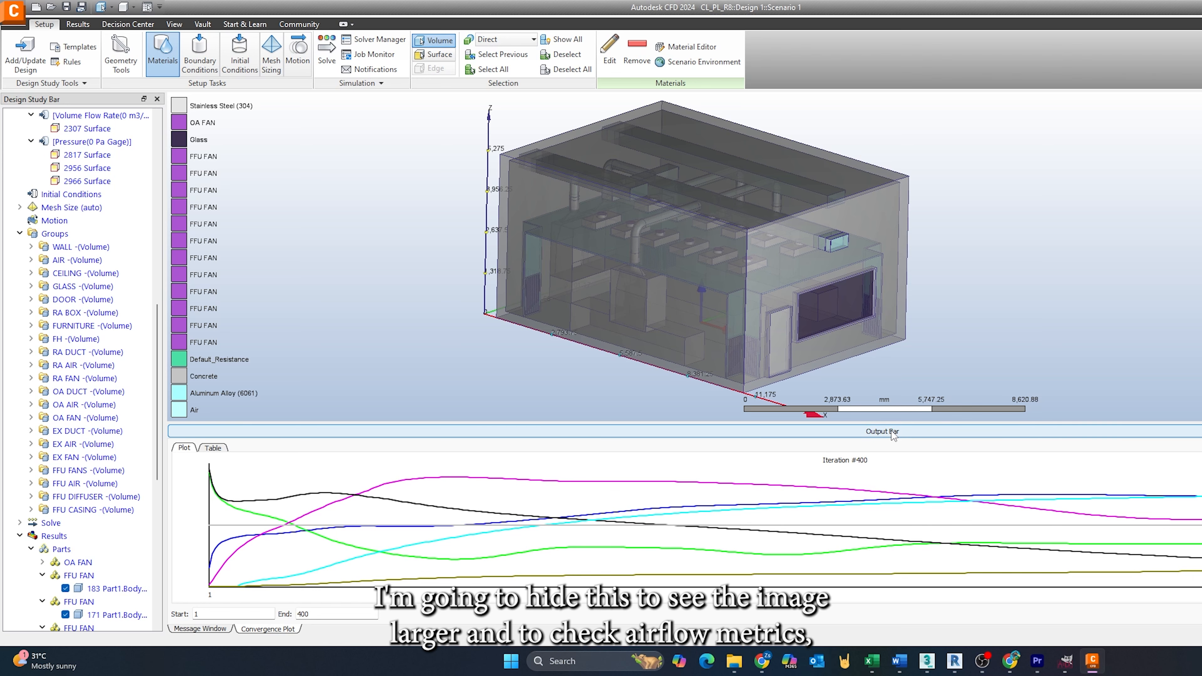
{"action": "left_click", "coordinate": [841, 434]}
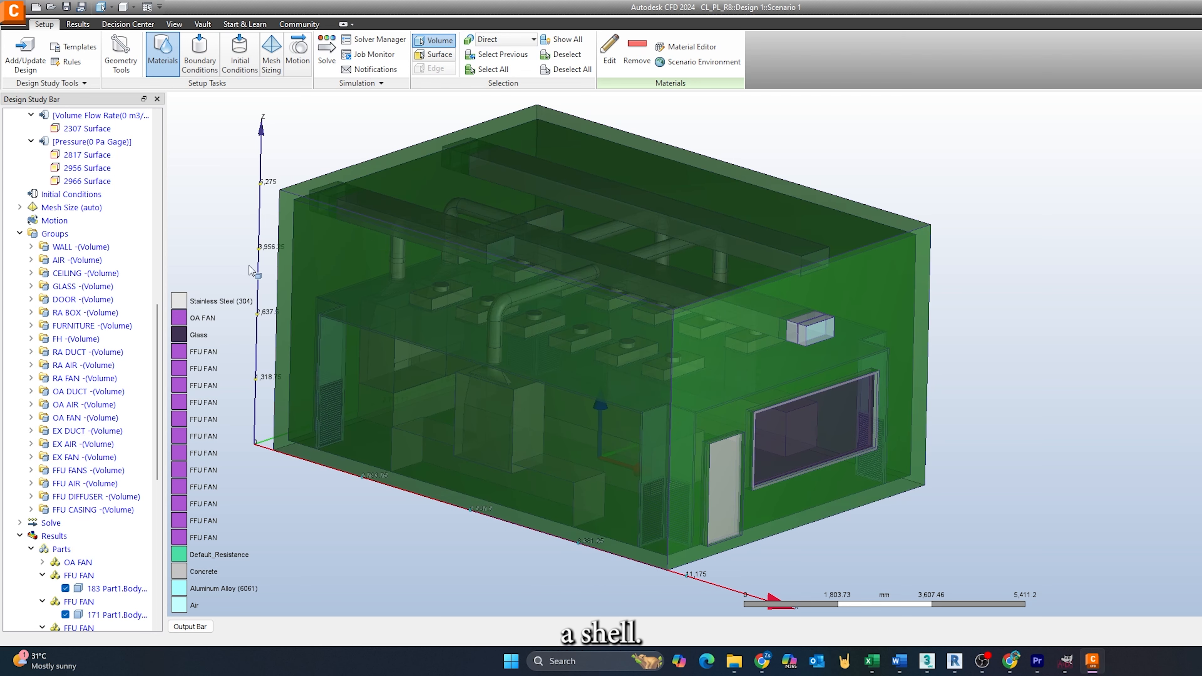
Hide the WALL volume group and clear the selection.
{"action": "left_click", "coordinate": [94, 254]}
{"action": "right_click", "coordinate": [91, 248]}
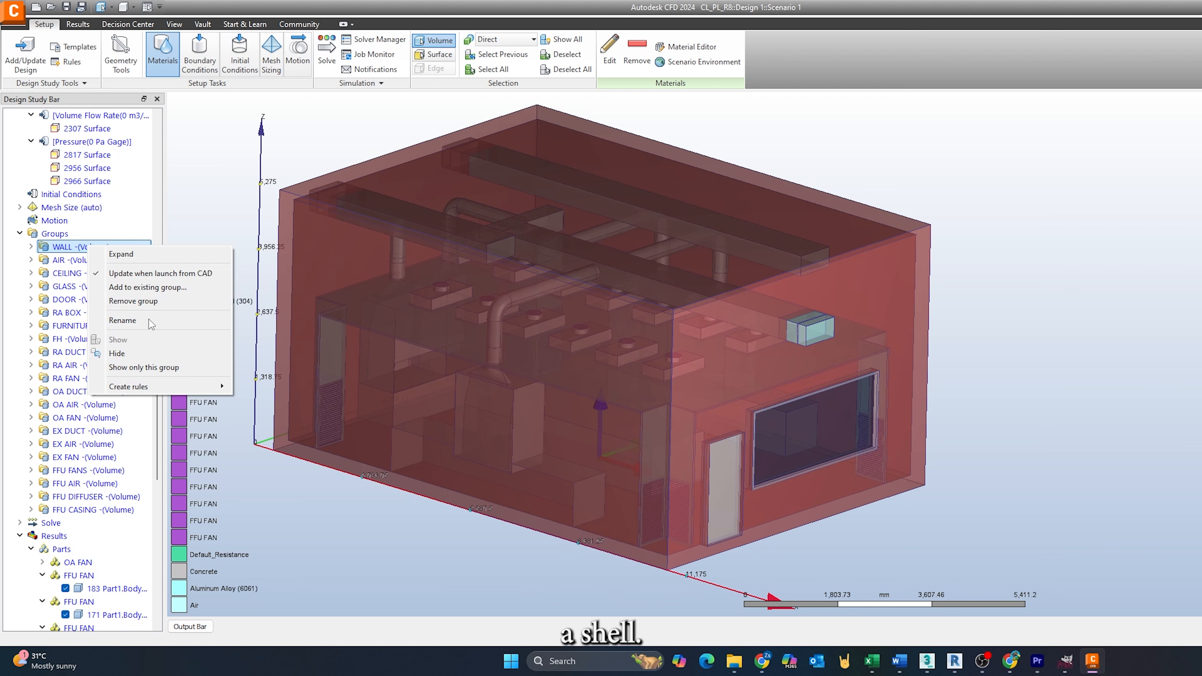
{"action": "left_click", "coordinate": [127, 356]}
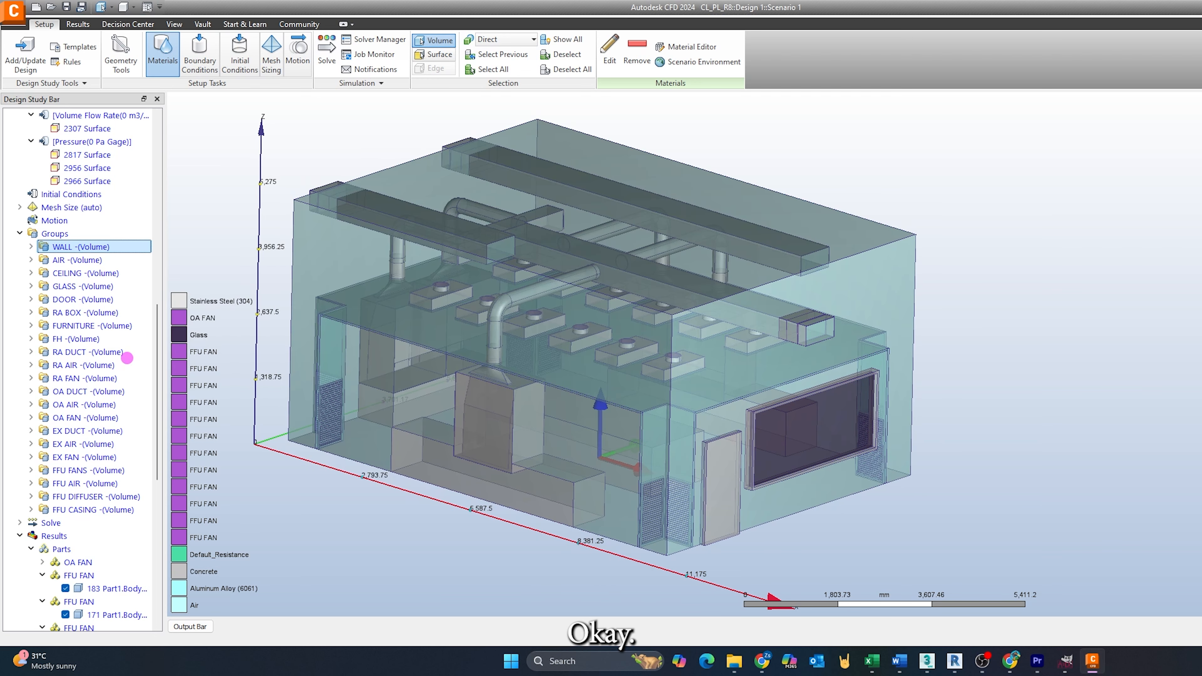
{"action": "right_click", "coordinate": [1087, 338]}
{"action": "left_click", "coordinate": [1092, 384]}
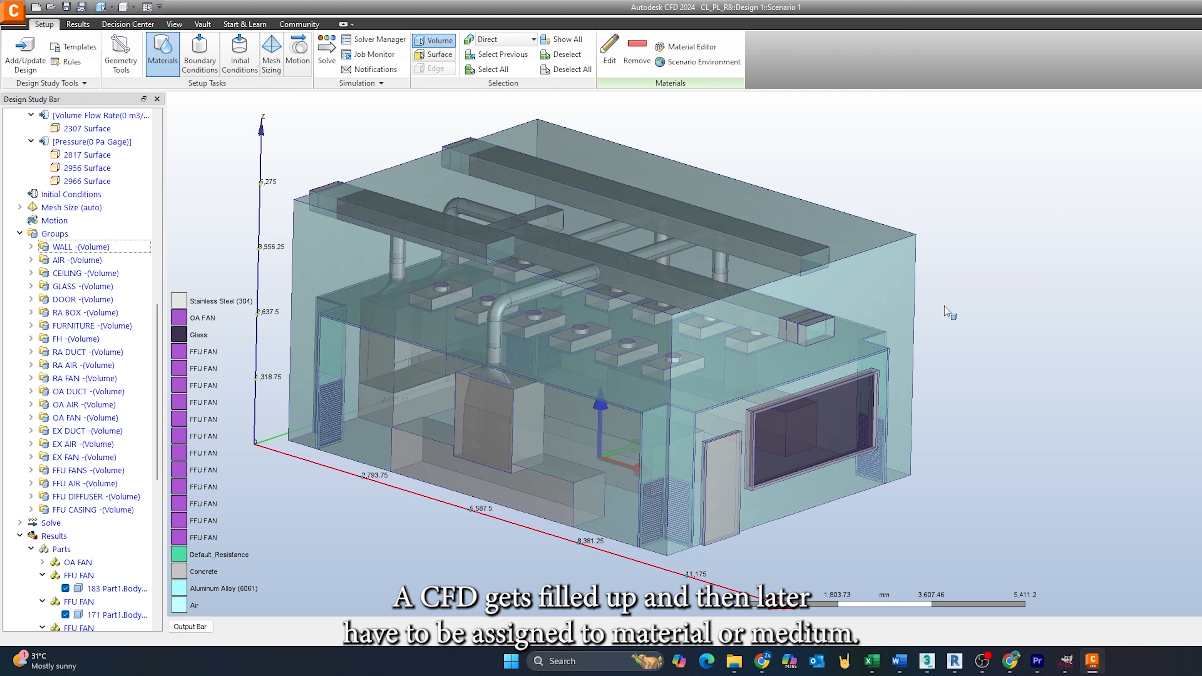
Review the material settings assigned to the room's interior air volume, close them and clear the selection.
{"action": "middle_click_drag", "start_coordinate": [964, 302], "coordinate": [960, 303]}
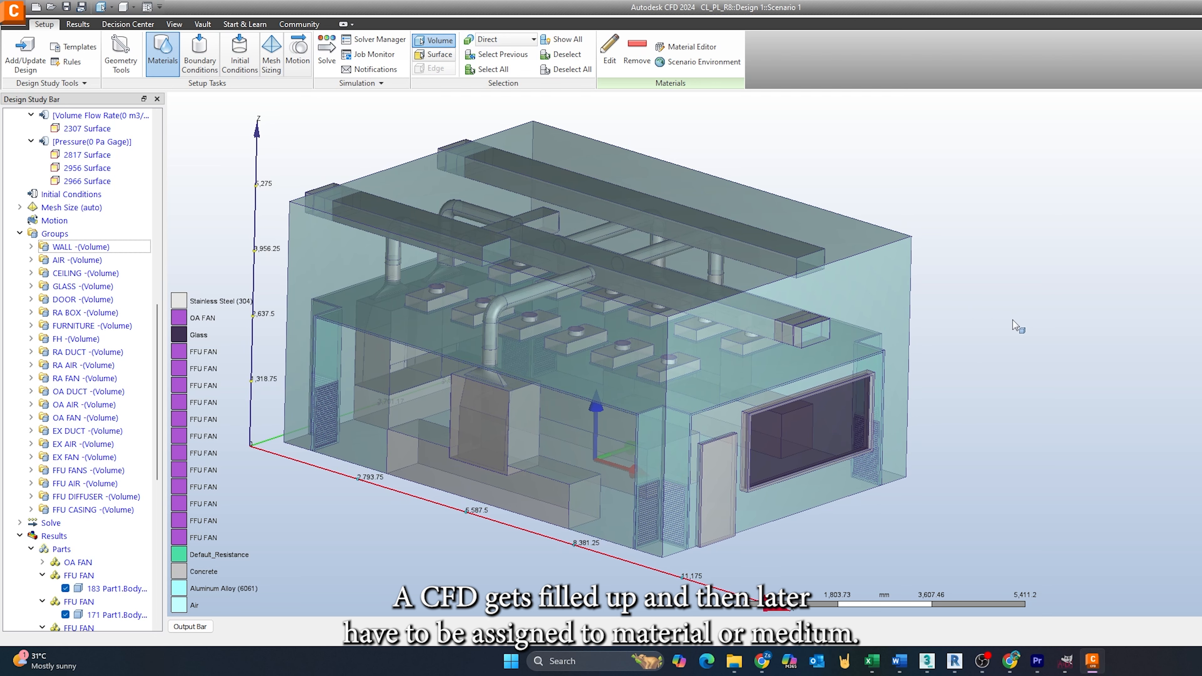
{"action": "middle_click_drag", "start_coordinate": [926, 291], "coordinate": [923, 293]}
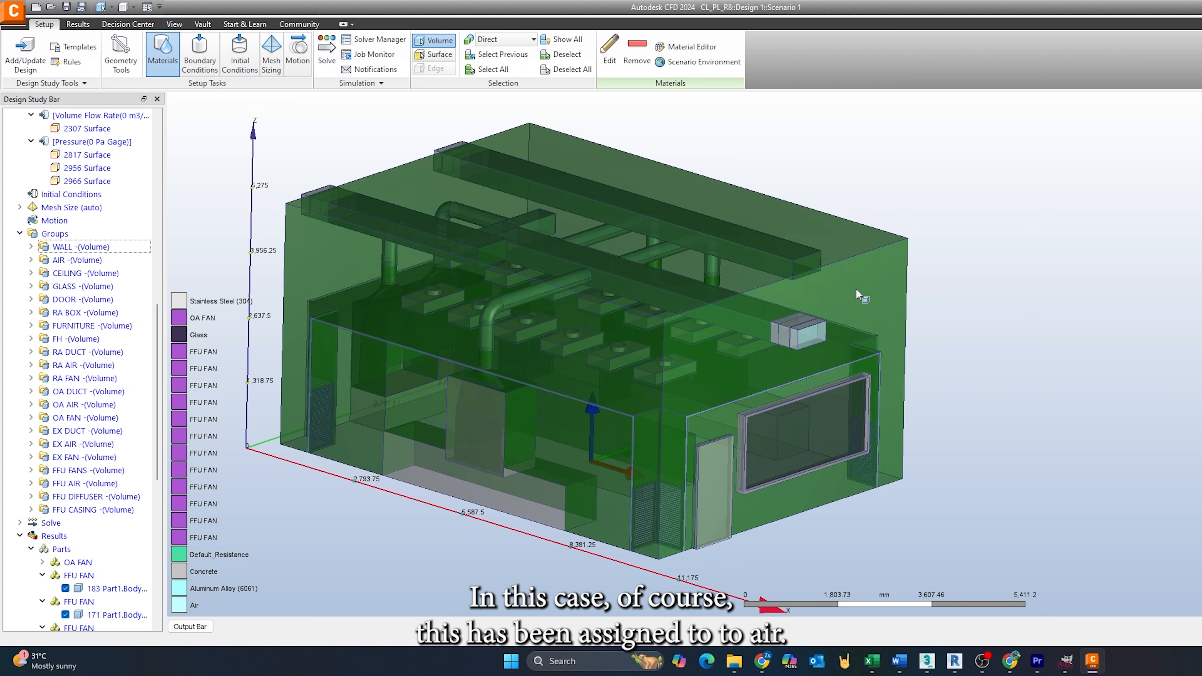
{"action": "left_click", "coordinate": [907, 279]}
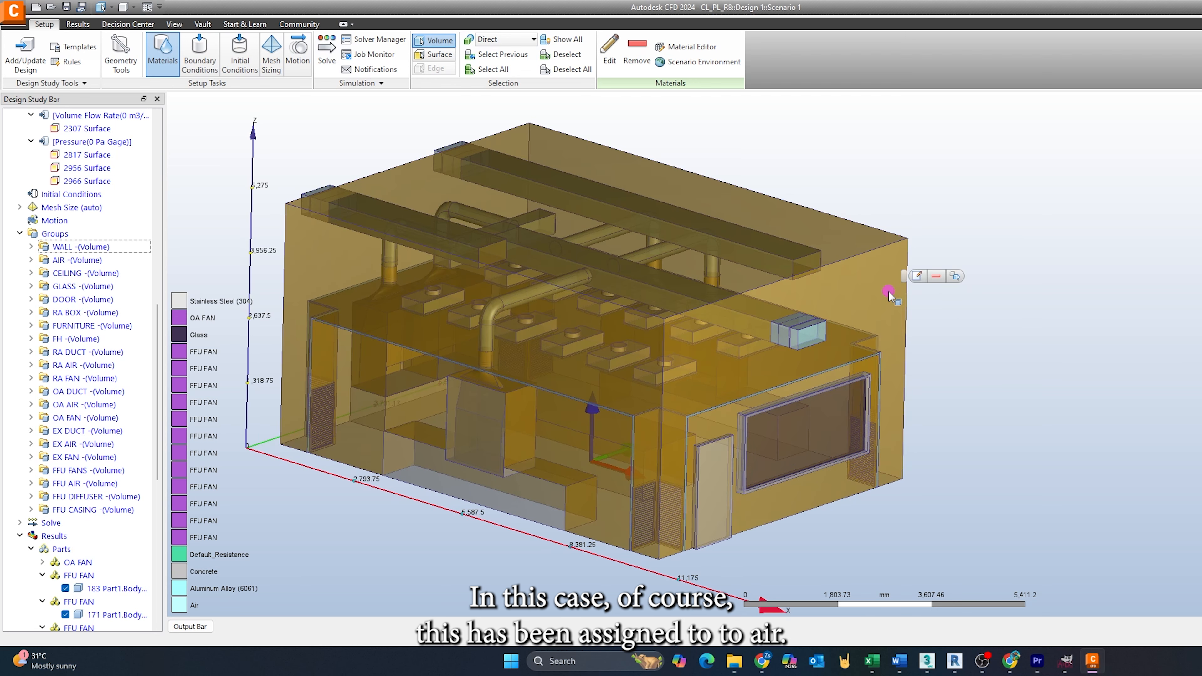
{"action": "left_click_drag", "start_coordinate": [990, 359], "coordinate": [926, 324]}
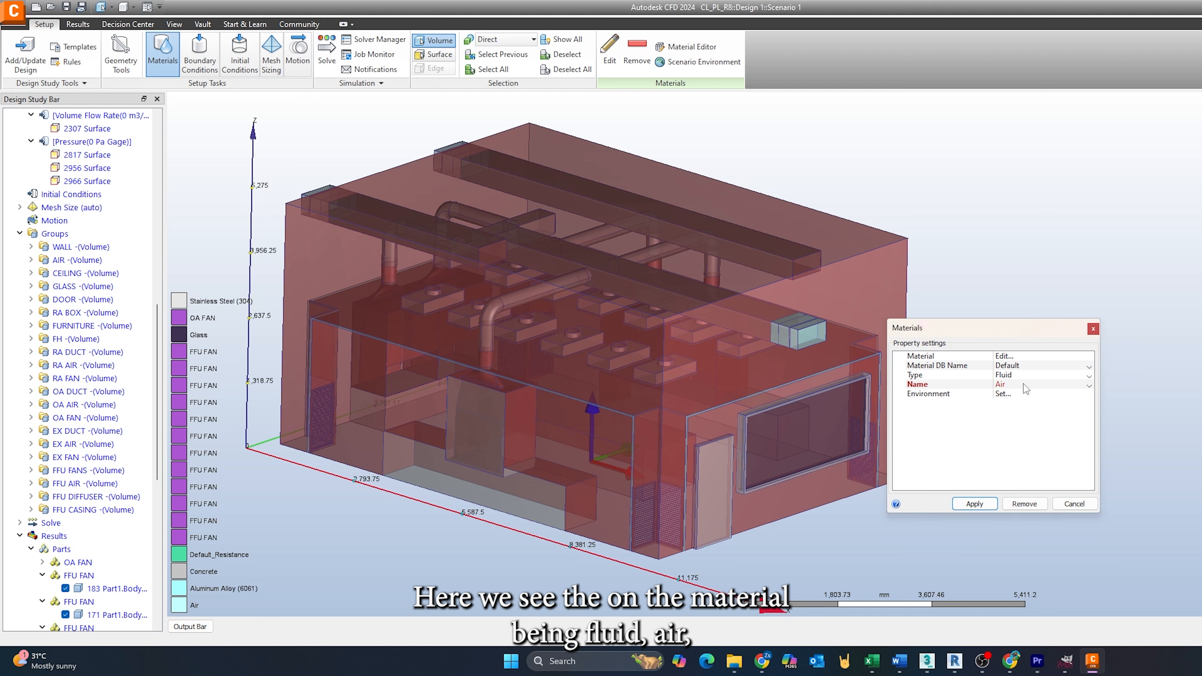
{"action": "left_click", "coordinate": [1074, 503]}
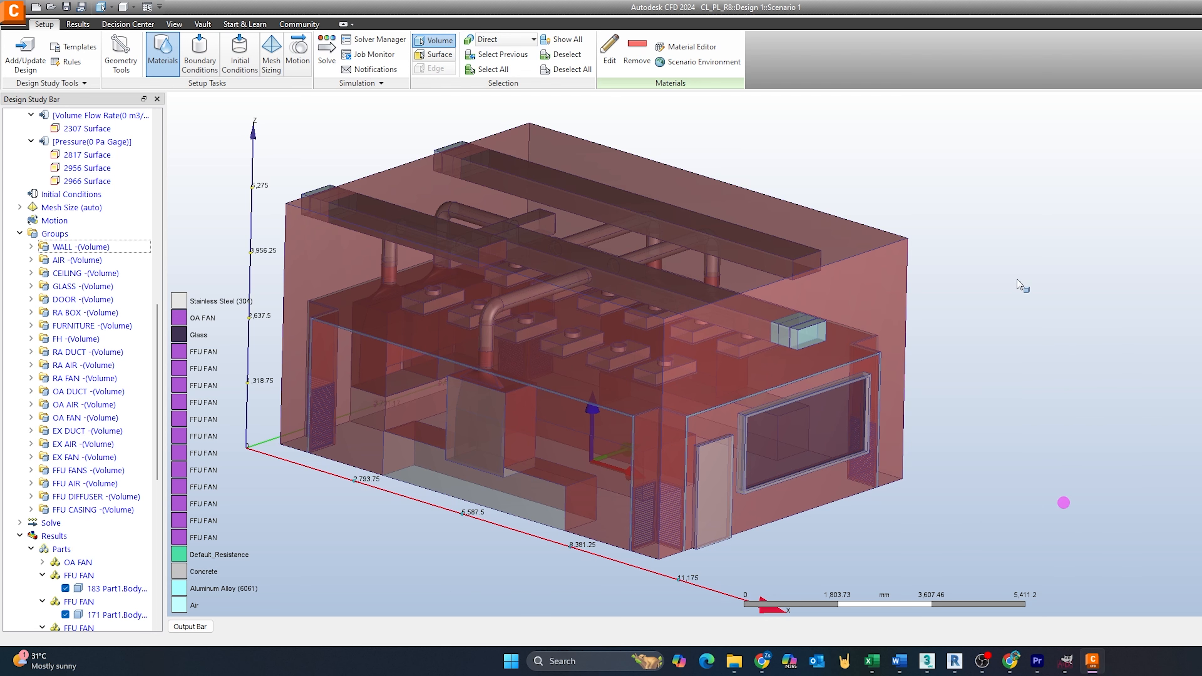
{"action": "right_click", "coordinate": [993, 245]}
{"action": "left_click", "coordinate": [1041, 301]}
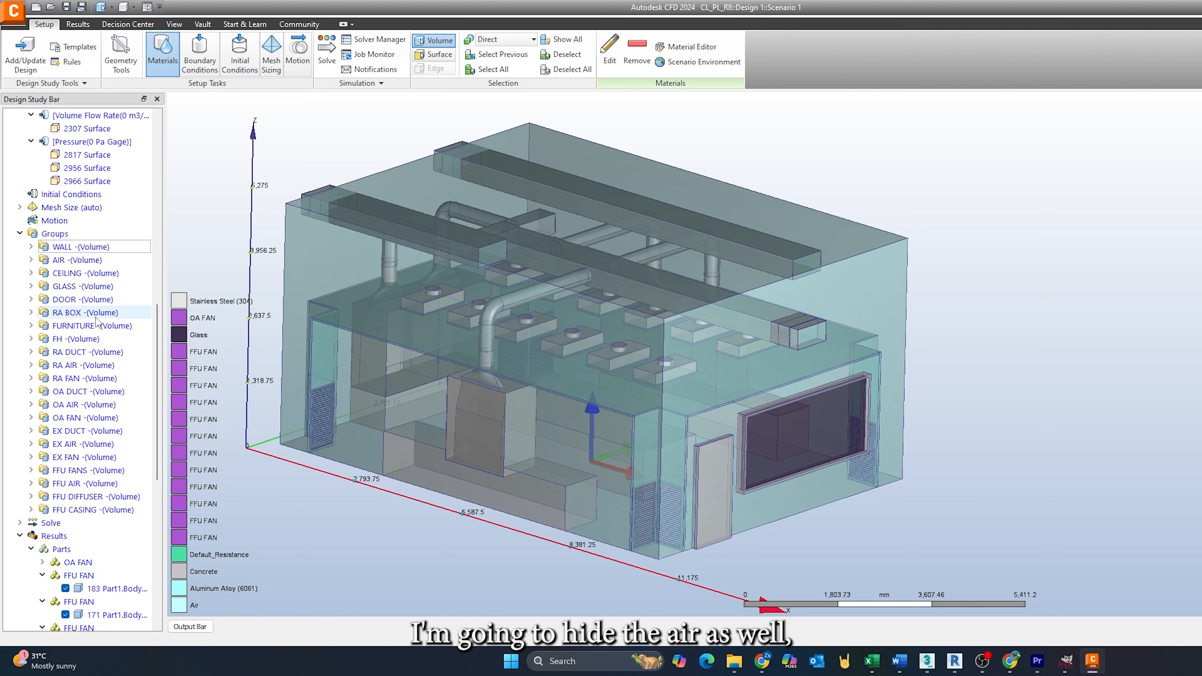
Hide the AIR volume group and clear the selection.
{"action": "left_click", "coordinate": [81, 261]}
{"action": "right_click", "coordinate": [81, 262]}
{"action": "left_click", "coordinate": [131, 368]}
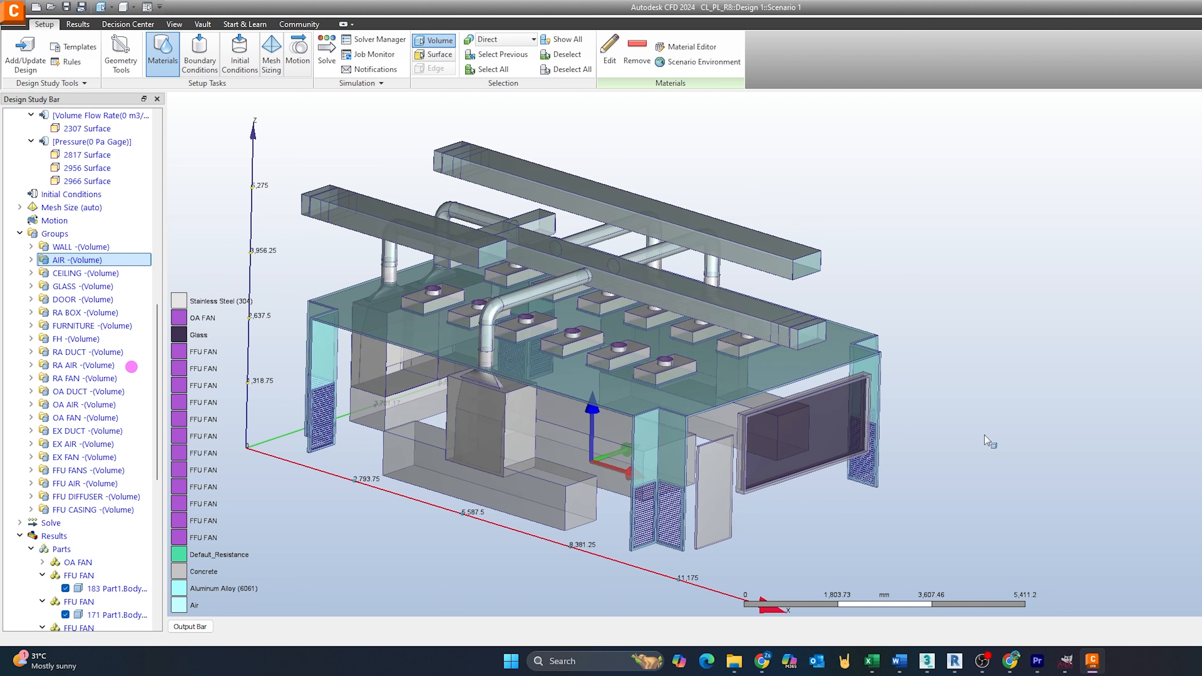
{"action": "right_click", "coordinate": [1060, 379]}
{"action": "left_click", "coordinate": [1087, 425]}
Examine the exposed cleanroom geometry, including the louvered return air inlets, the filter fan units and the ducts above the ceiling.
{"action": "middle_click_drag", "start_coordinate": [921, 460], "coordinate": [928, 456]}
{"action": "scroll", "coordinate": [1008, 464], "scroll_direction": "up", "scroll_amount": 4}
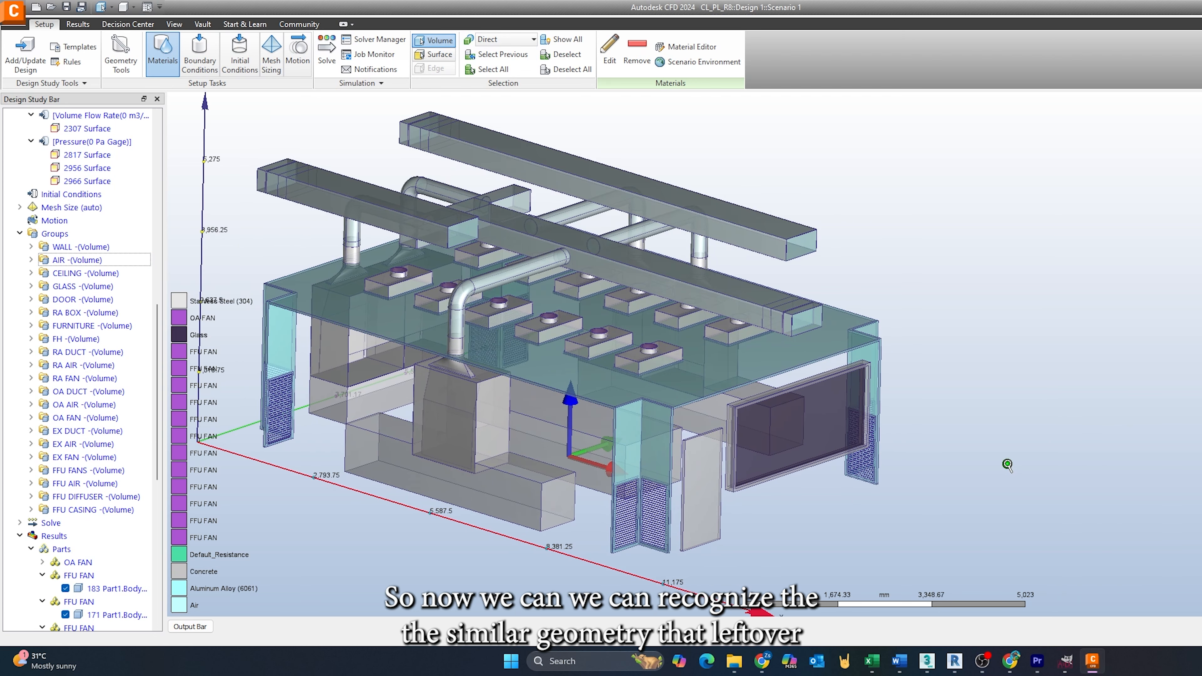
{"action": "middle_click_drag", "start_coordinate": [1005, 464], "coordinate": [1080, 470]}
{"action": "scroll", "coordinate": [1034, 460], "scroll_direction": "up", "scroll_amount": 2}
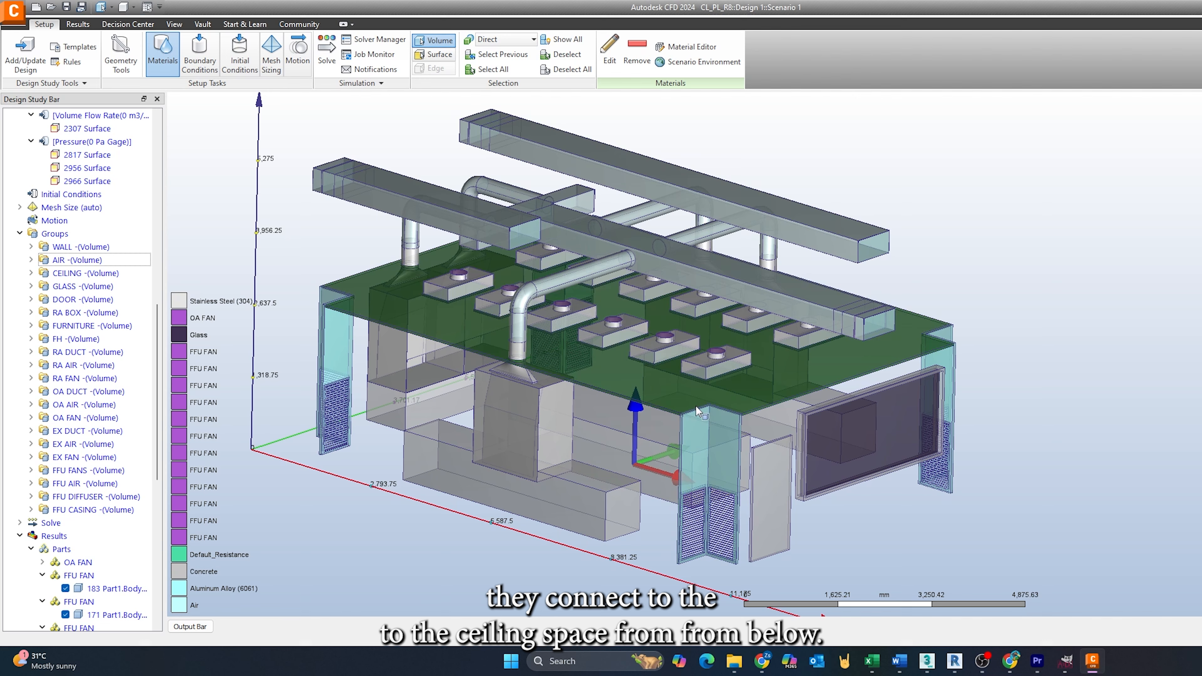
{"action": "scroll", "coordinate": [646, 506], "scroll_direction": "up", "scroll_amount": 3}
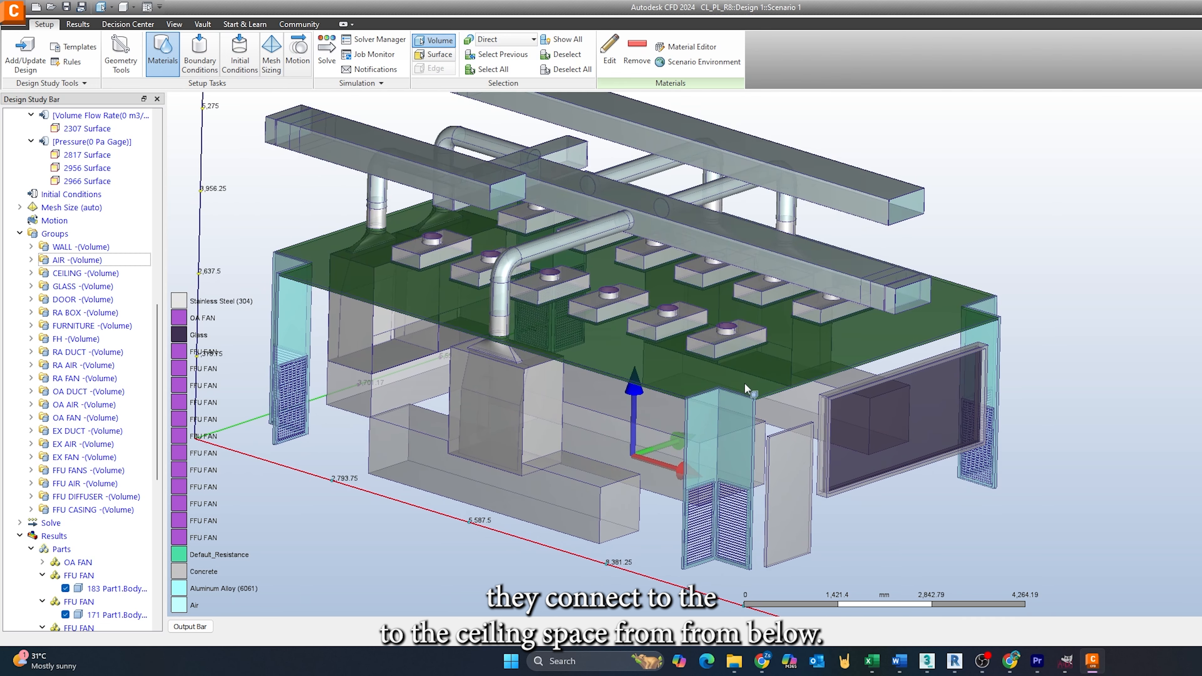
{"action": "scroll", "coordinate": [677, 516], "scroll_direction": "up", "scroll_amount": 4}
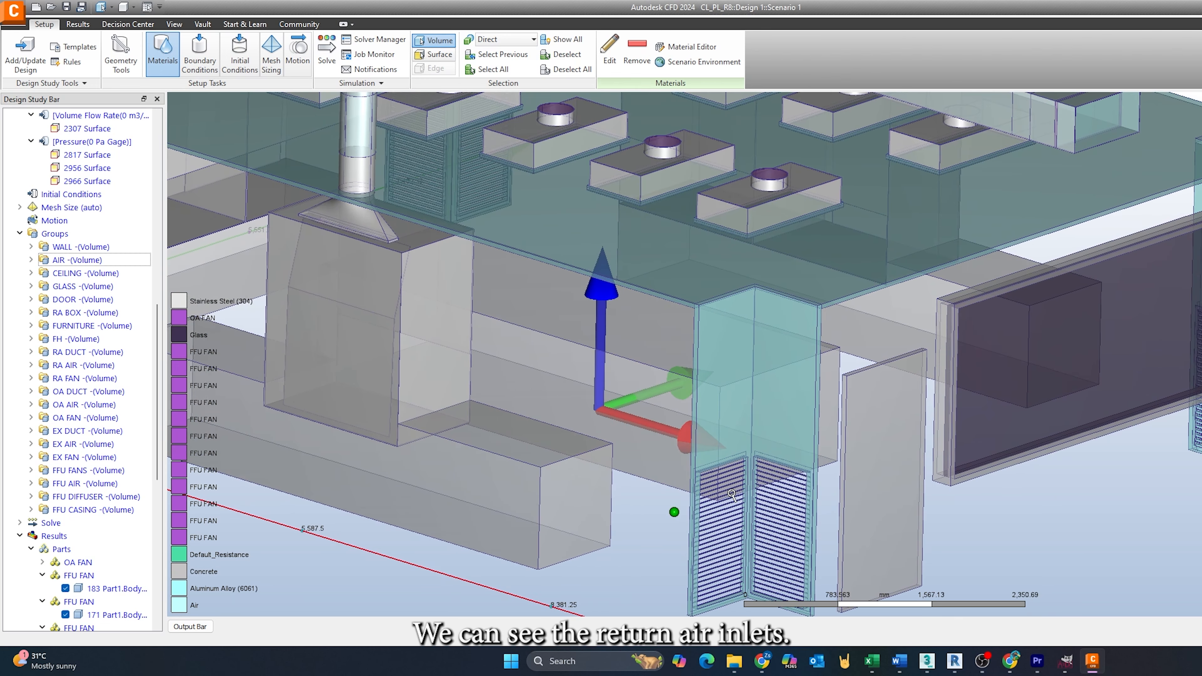
{"action": "middle_click_drag", "start_coordinate": [733, 519], "coordinate": [738, 459]}
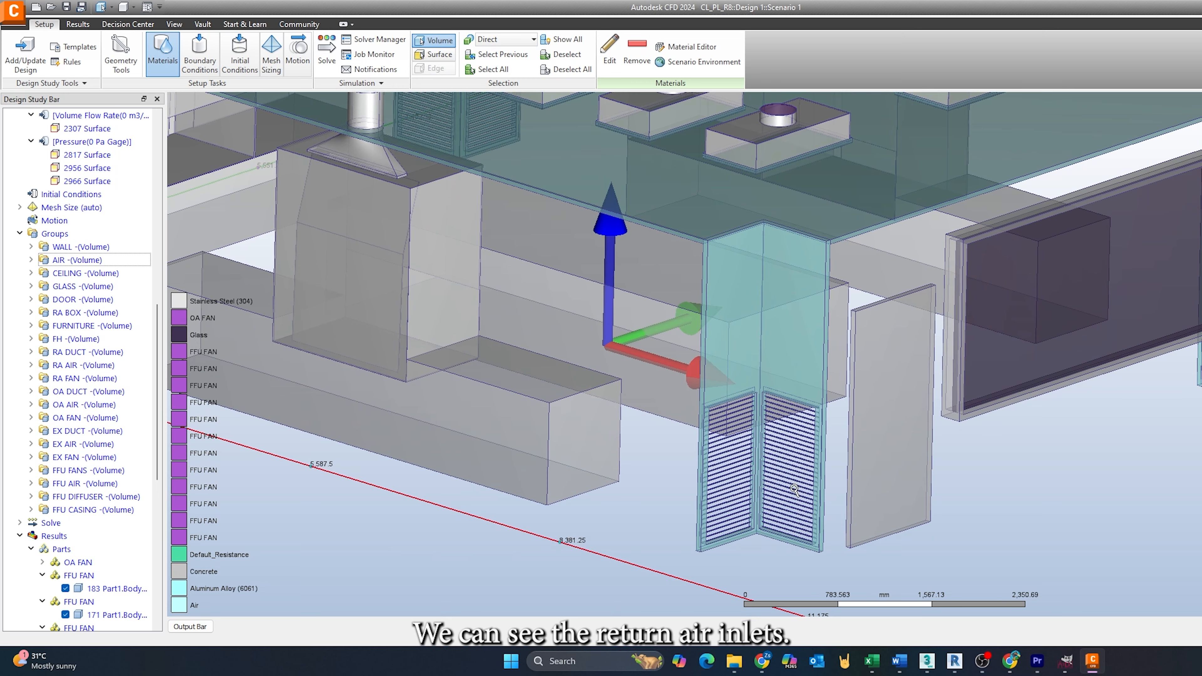
{"action": "scroll", "coordinate": [795, 490], "scroll_direction": "down", "scroll_amount": 5}
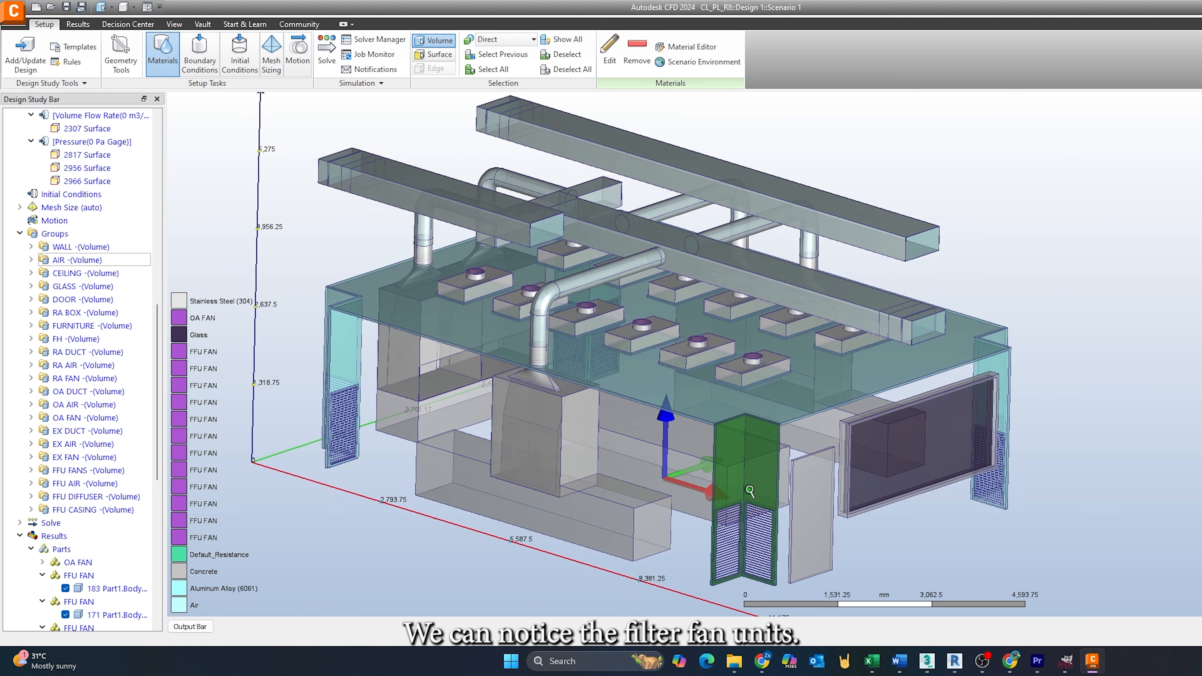
{"action": "scroll", "coordinate": [749, 491], "scroll_direction": "down", "scroll_amount": 1}
{"action": "middle_click_drag", "start_coordinate": [728, 380], "coordinate": [712, 372]}
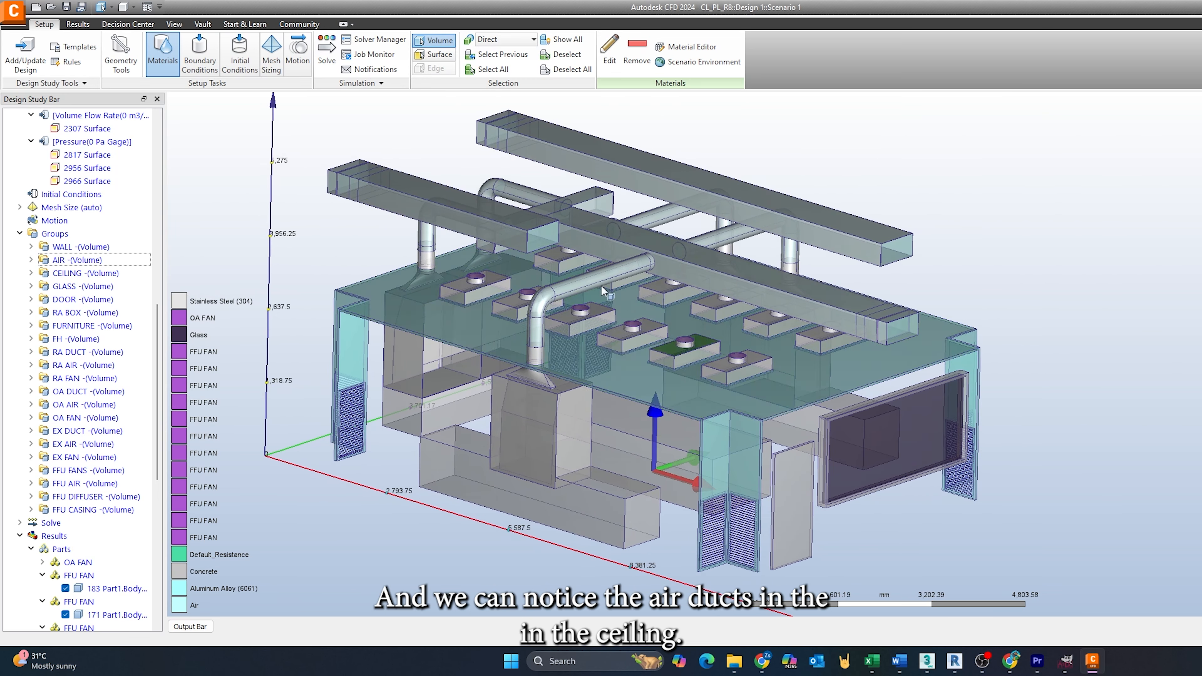
{"action": "middle_click_drag", "start_coordinate": [962, 231], "coordinate": [955, 231]}
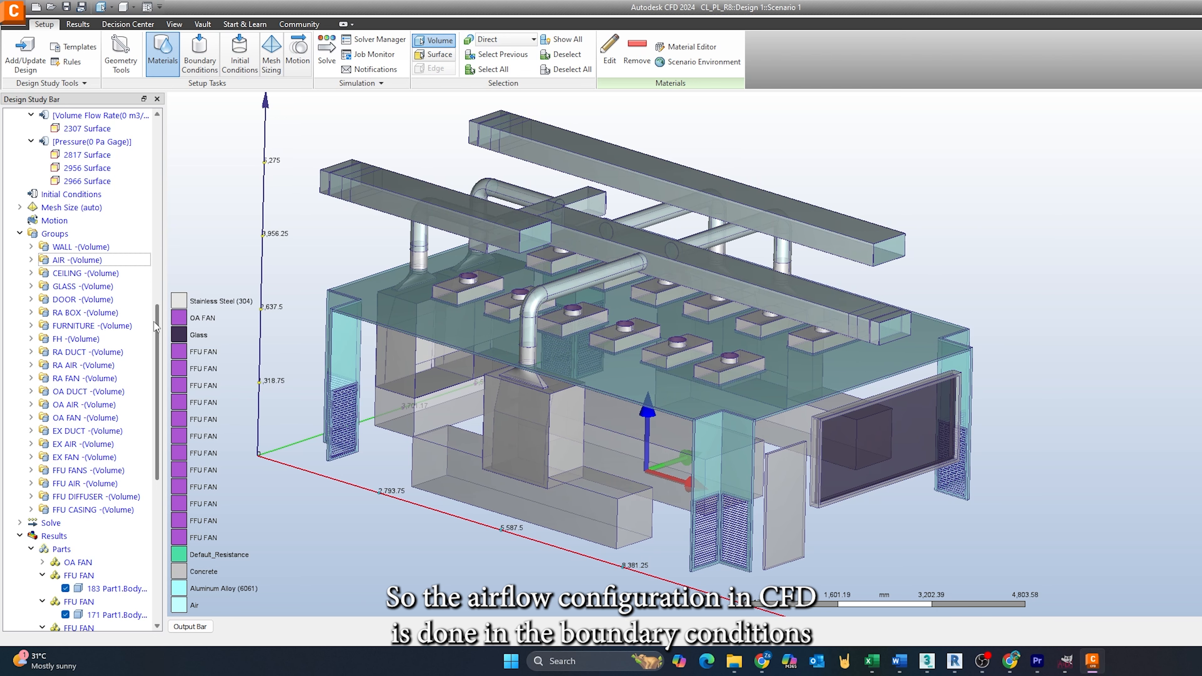
Open the boundary condition settings and review the 6,000 m3/h volume flow rate condition.
{"action": "scroll", "coordinate": [159, 325], "scroll_direction": "up", "scroll_amount": 3}
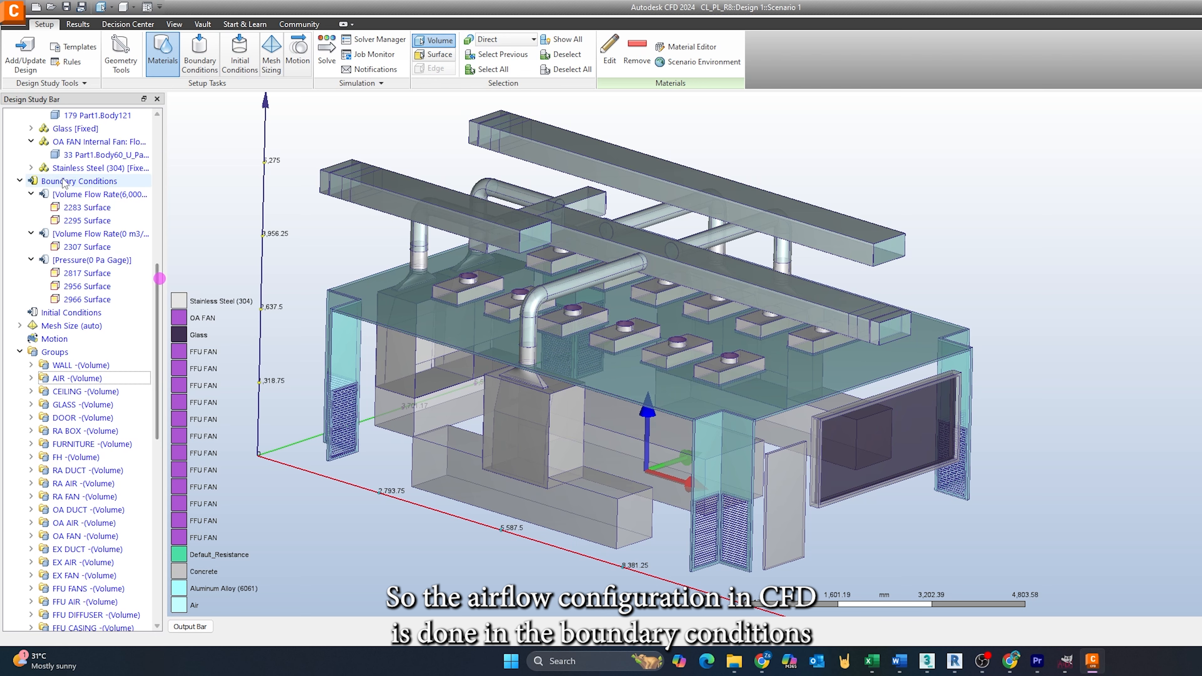
{"action": "left_click", "coordinate": [64, 180]}
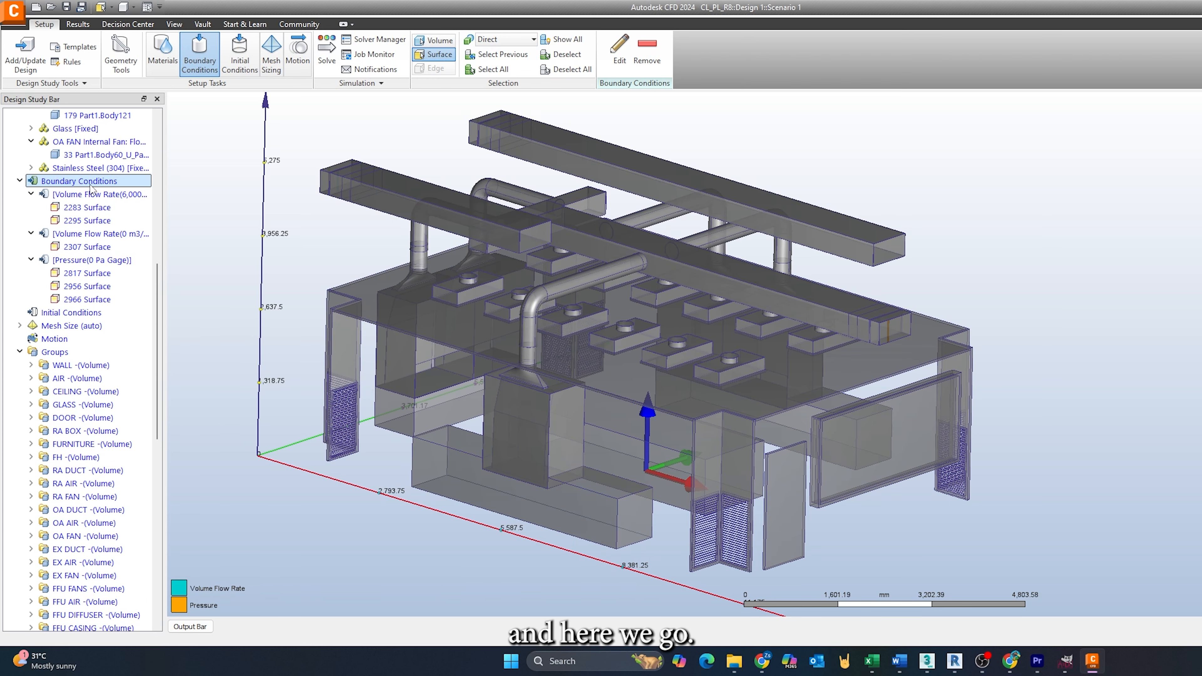
{"action": "right_click", "coordinate": [90, 186]}
{"action": "left_click", "coordinate": [110, 193]}
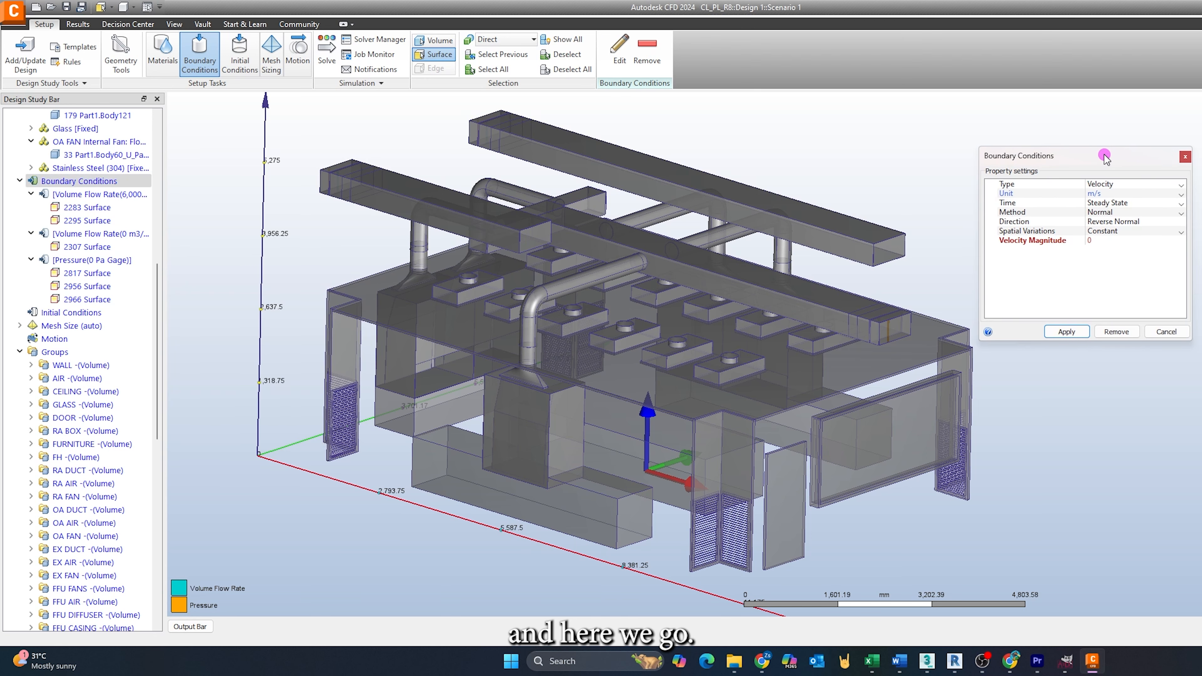
{"action": "left_click", "coordinate": [85, 208]}
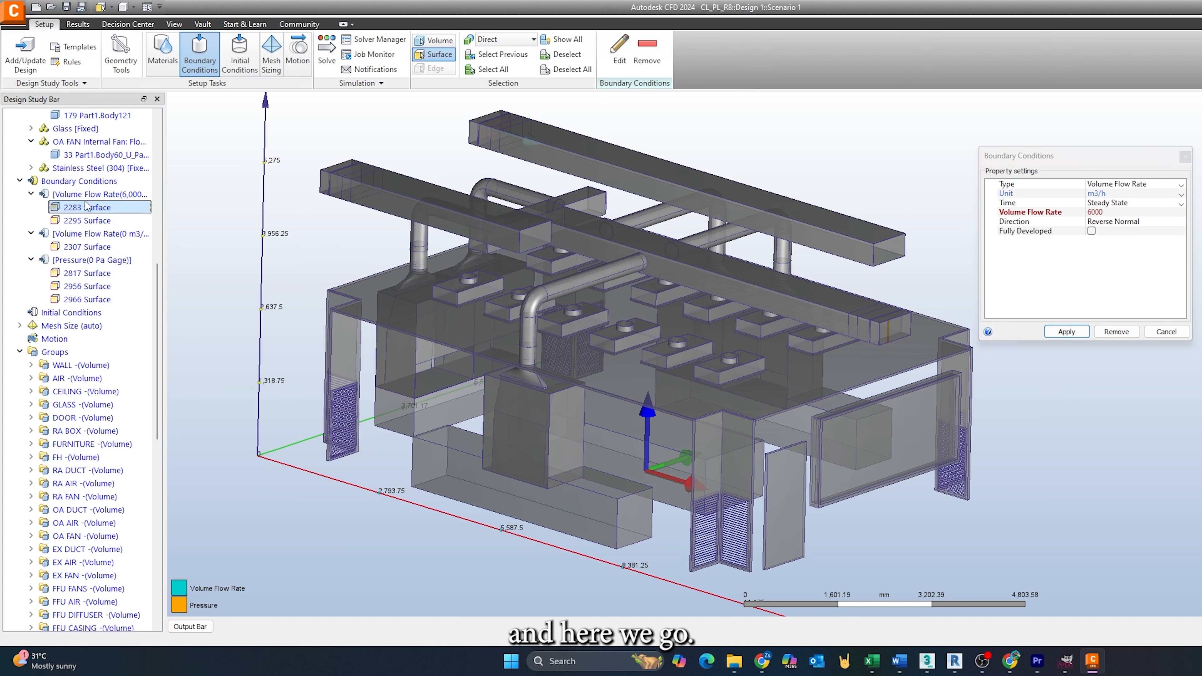
{"action": "left_click", "coordinate": [84, 194]}
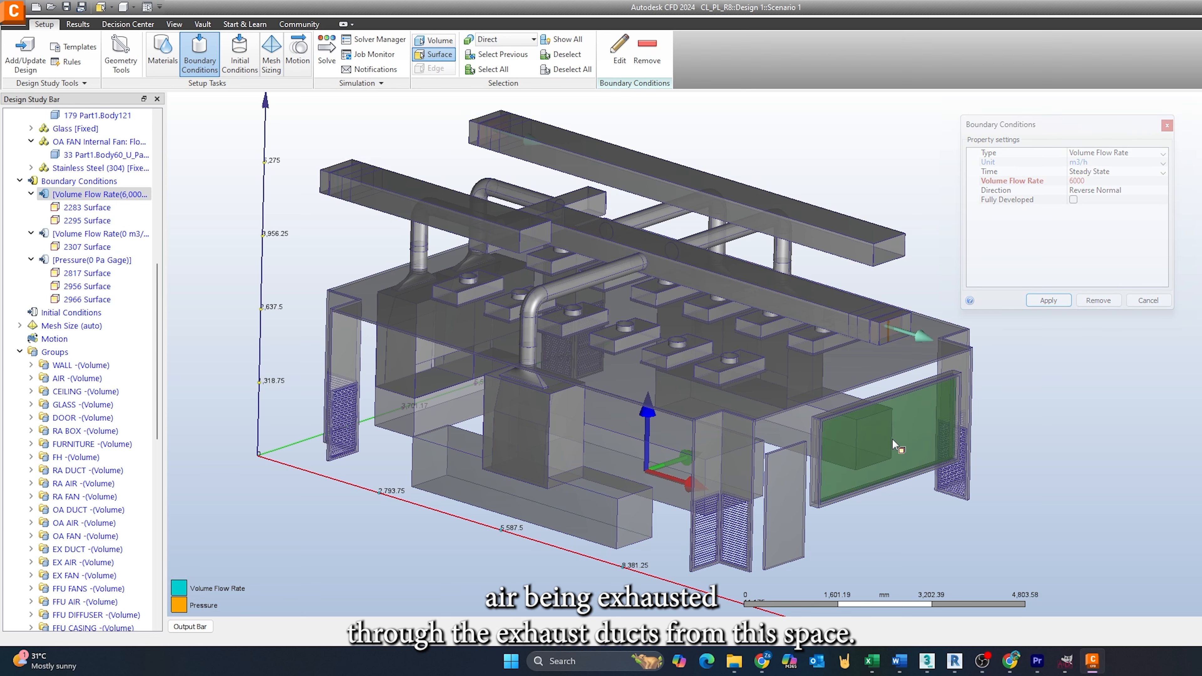
Examine the exhaust duct's outlet surface and its flow direction arrow, which represent the exhaust fan.
{"action": "scroll", "coordinate": [872, 382], "scroll_direction": "down", "scroll_amount": 2}
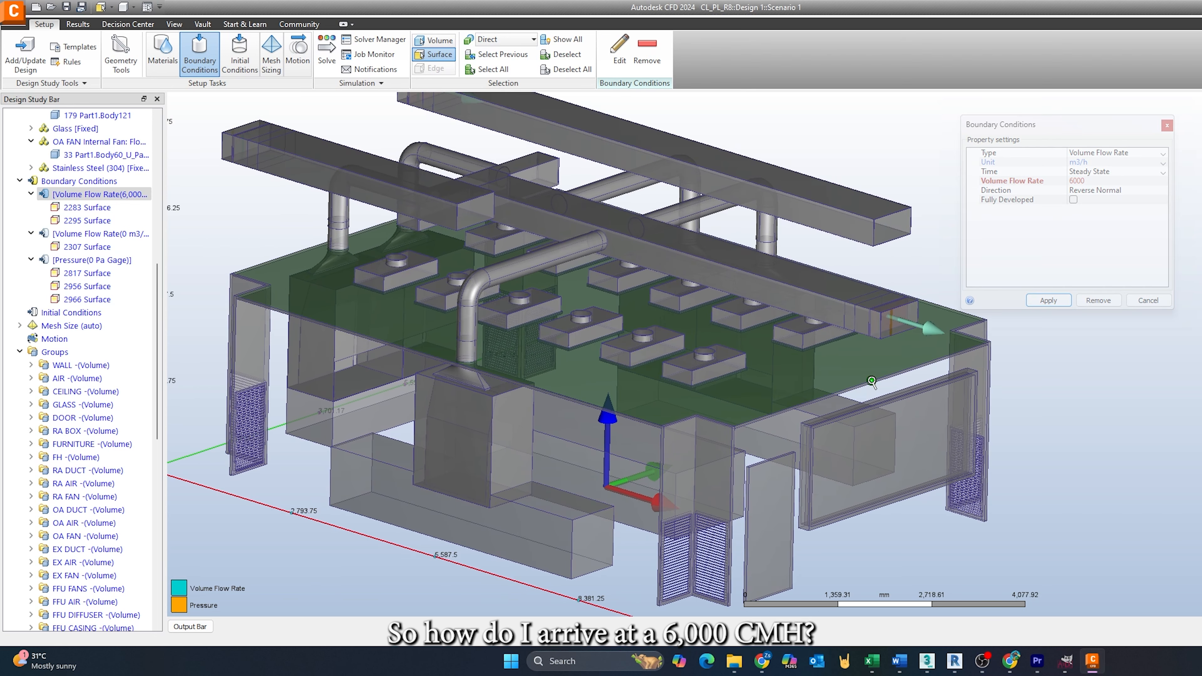
{"action": "scroll", "coordinate": [876, 378], "scroll_direction": "up", "scroll_amount": 2}
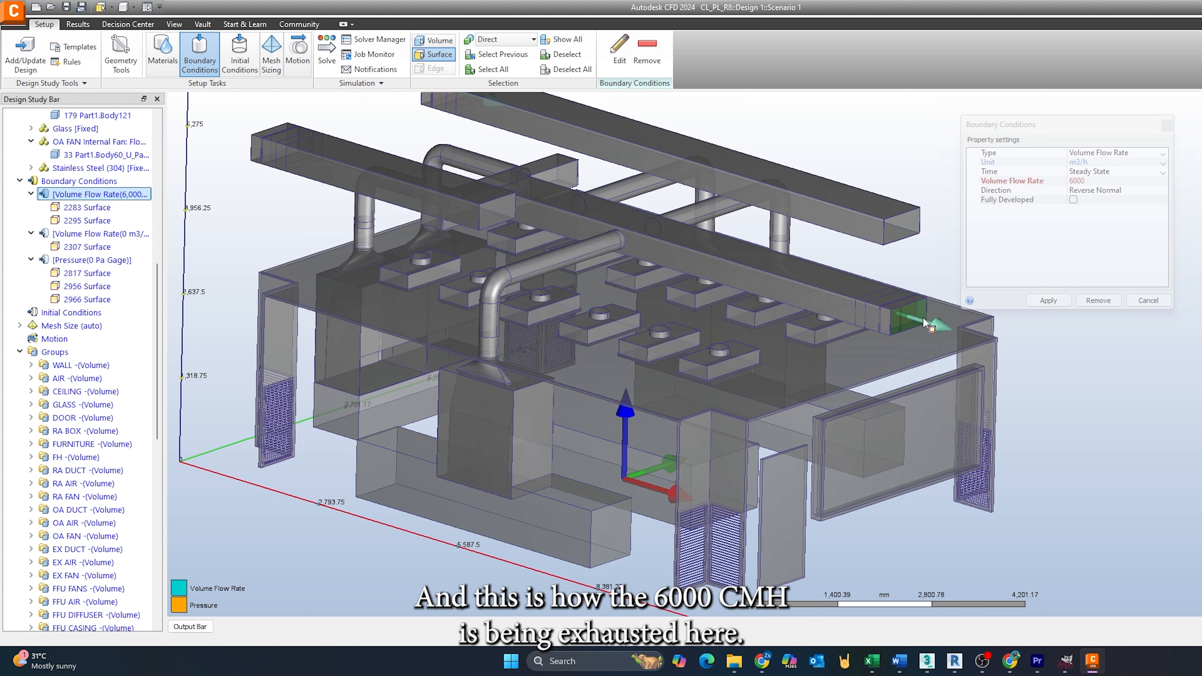
{"action": "scroll", "coordinate": [906, 310], "scroll_direction": "up", "scroll_amount": 4}
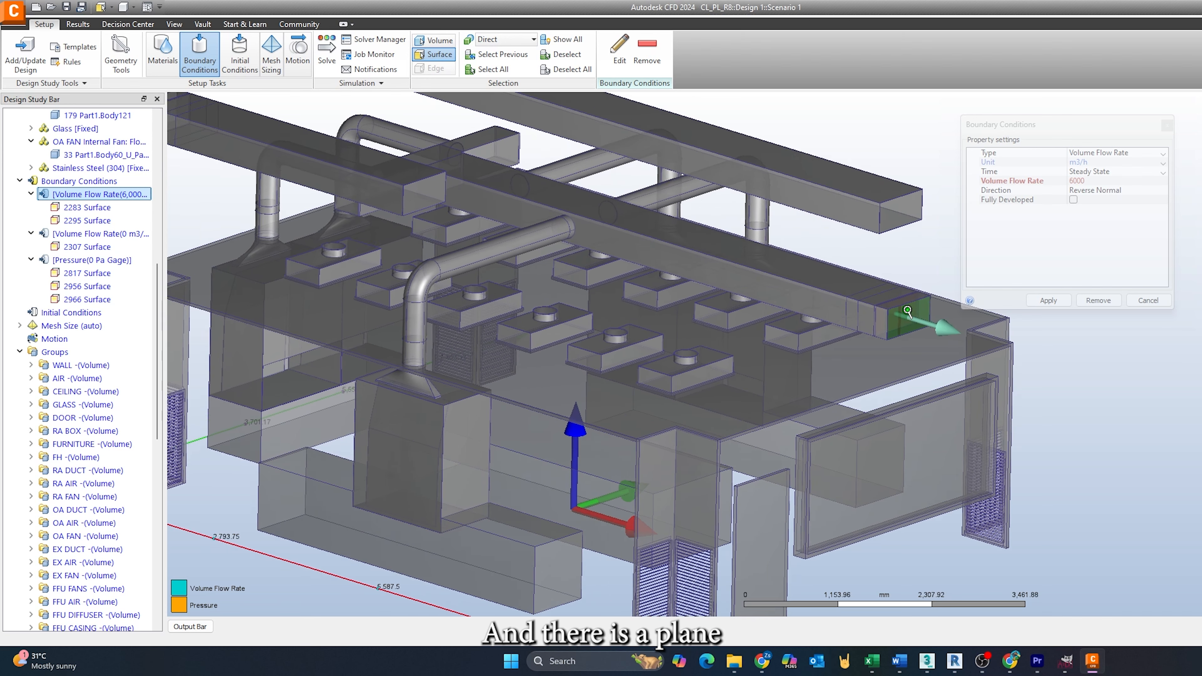
{"action": "scroll", "coordinate": [908, 311], "scroll_direction": "up", "scroll_amount": 3}
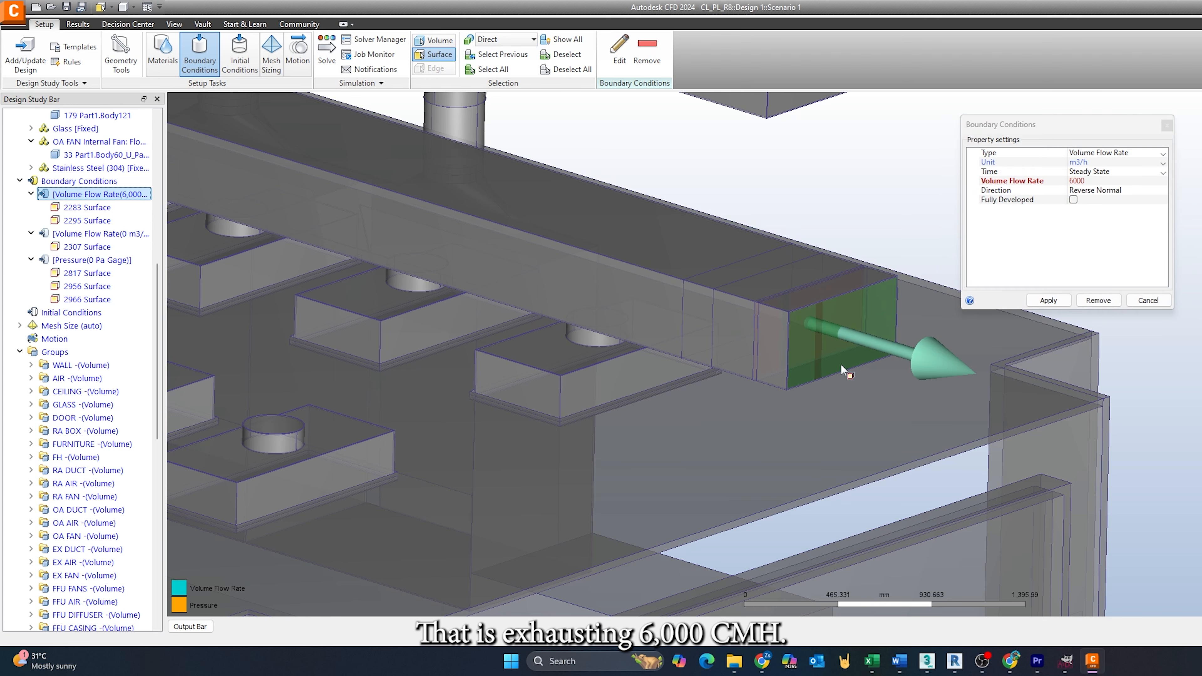
{"action": "scroll", "coordinate": [840, 364], "scroll_direction": "down", "scroll_amount": 2}
{"action": "scroll", "coordinate": [841, 364], "scroll_direction": "down", "scroll_amount": 3}
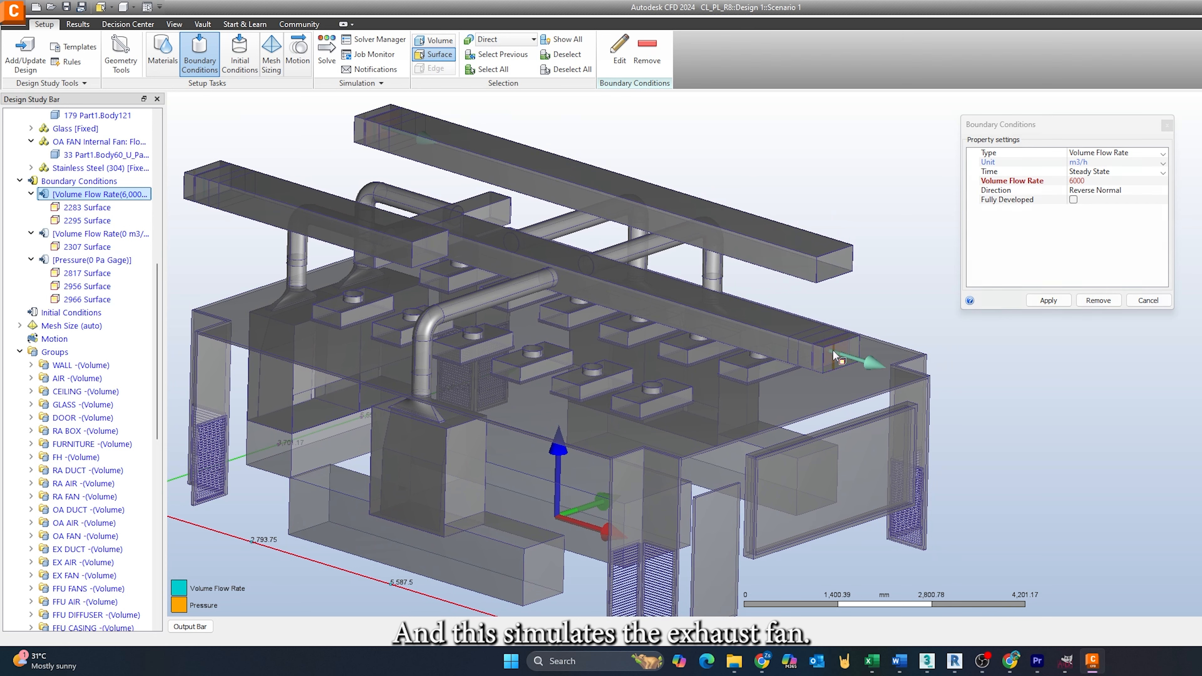
{"action": "scroll", "coordinate": [755, 365], "scroll_direction": "down", "scroll_amount": 1}
{"action": "middle_click_drag", "start_coordinate": [622, 304], "coordinate": [675, 303]}
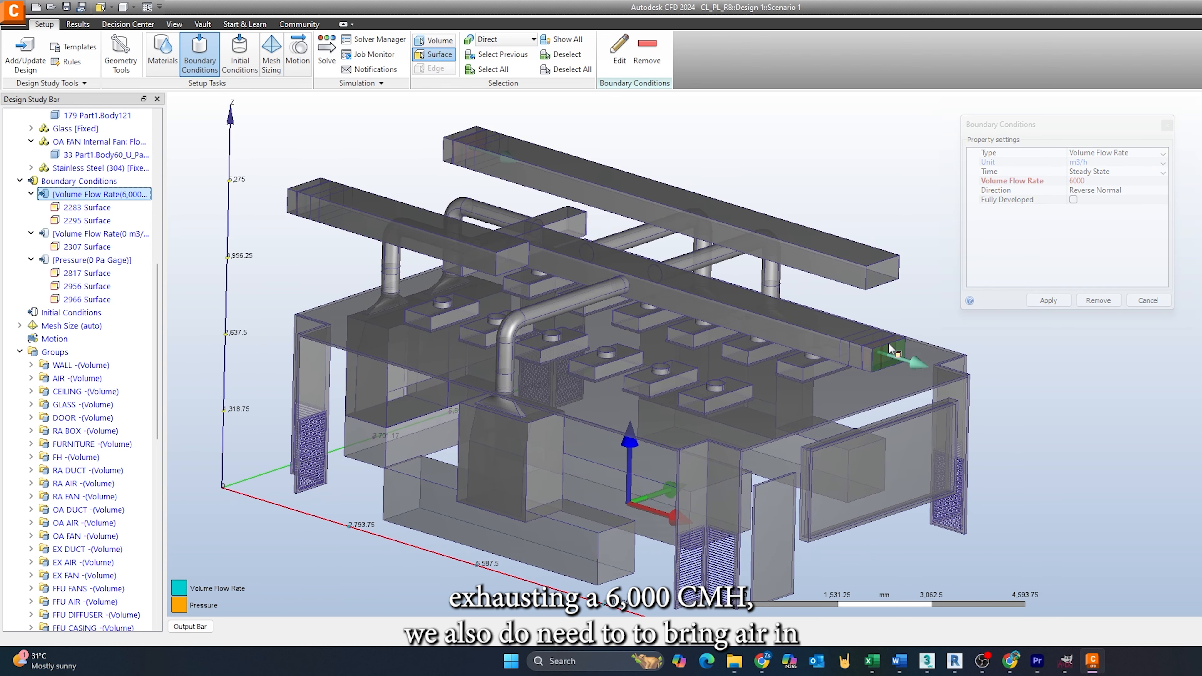
Inspect the make-up air duct's inlet end and its flow direction arrow above the cleanroom.
{"action": "middle_click_drag", "start_coordinate": [872, 354], "coordinate": [875, 343]}
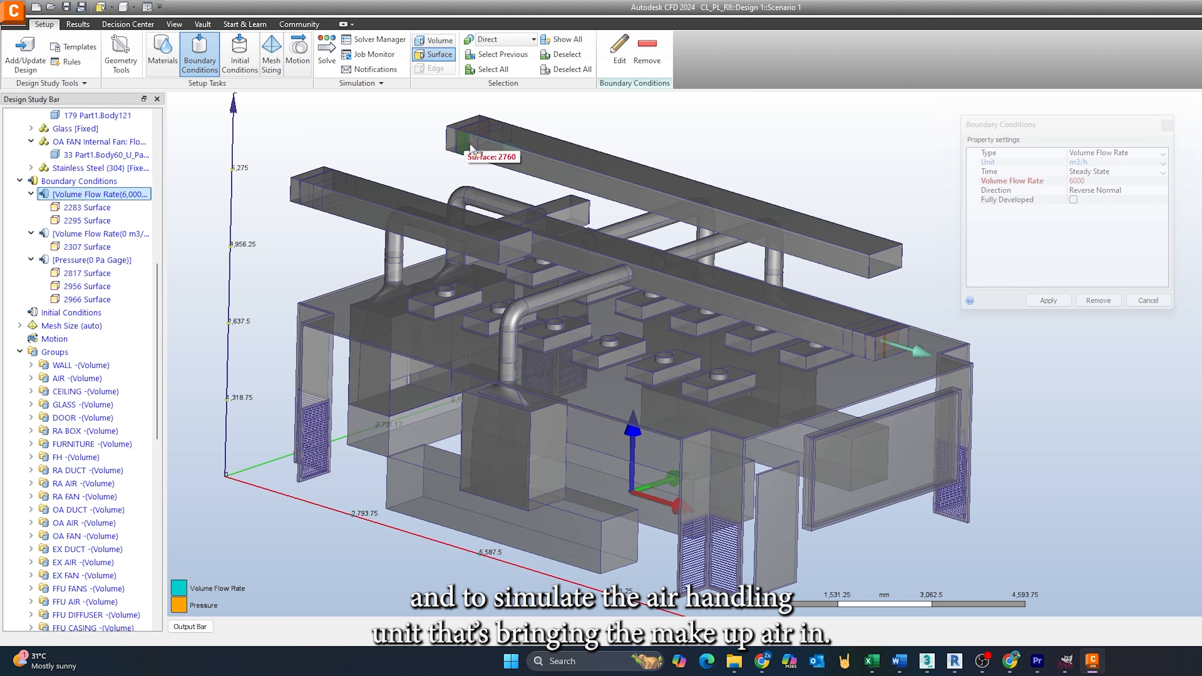
{"action": "scroll", "coordinate": [493, 123], "scroll_direction": "up", "scroll_amount": 5}
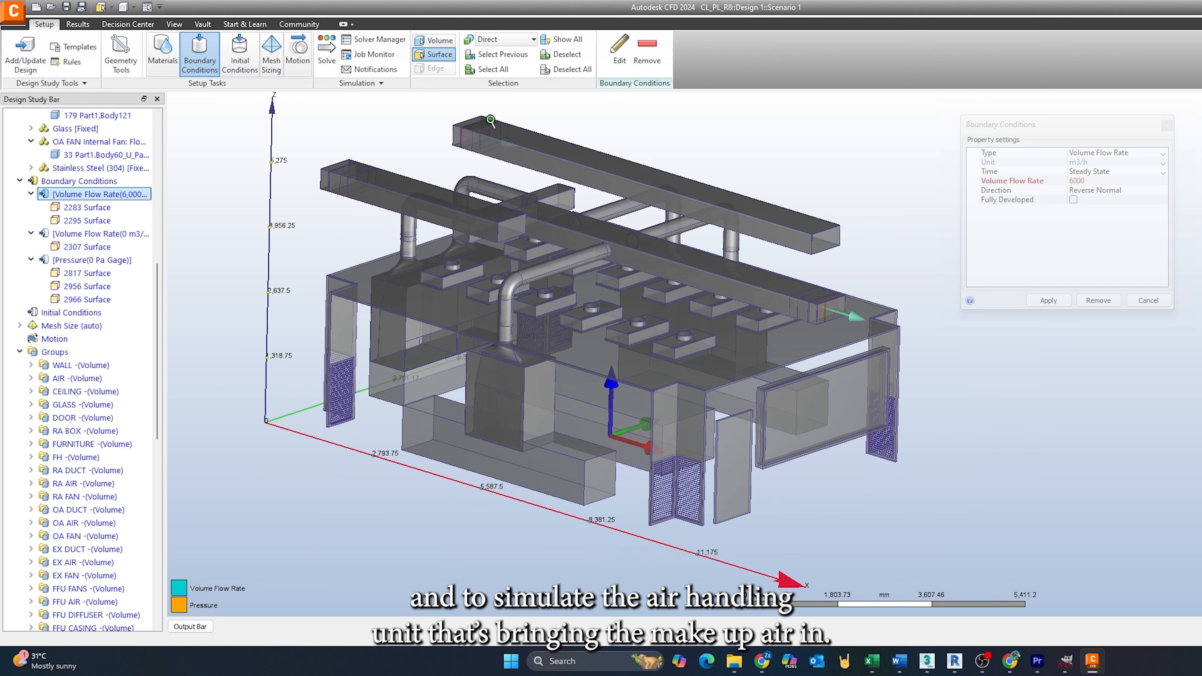
{"action": "scroll", "coordinate": [491, 121], "scroll_direction": "up", "scroll_amount": 5}
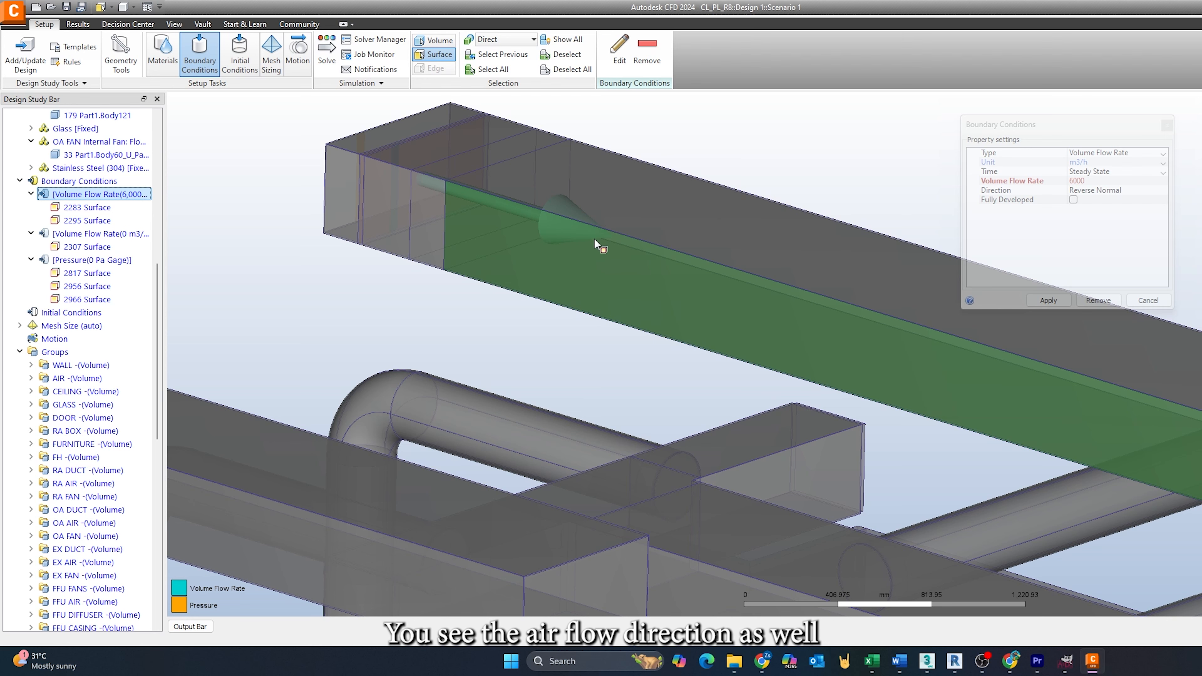
{"action": "scroll", "coordinate": [544, 210], "scroll_direction": "down", "scroll_amount": 10}
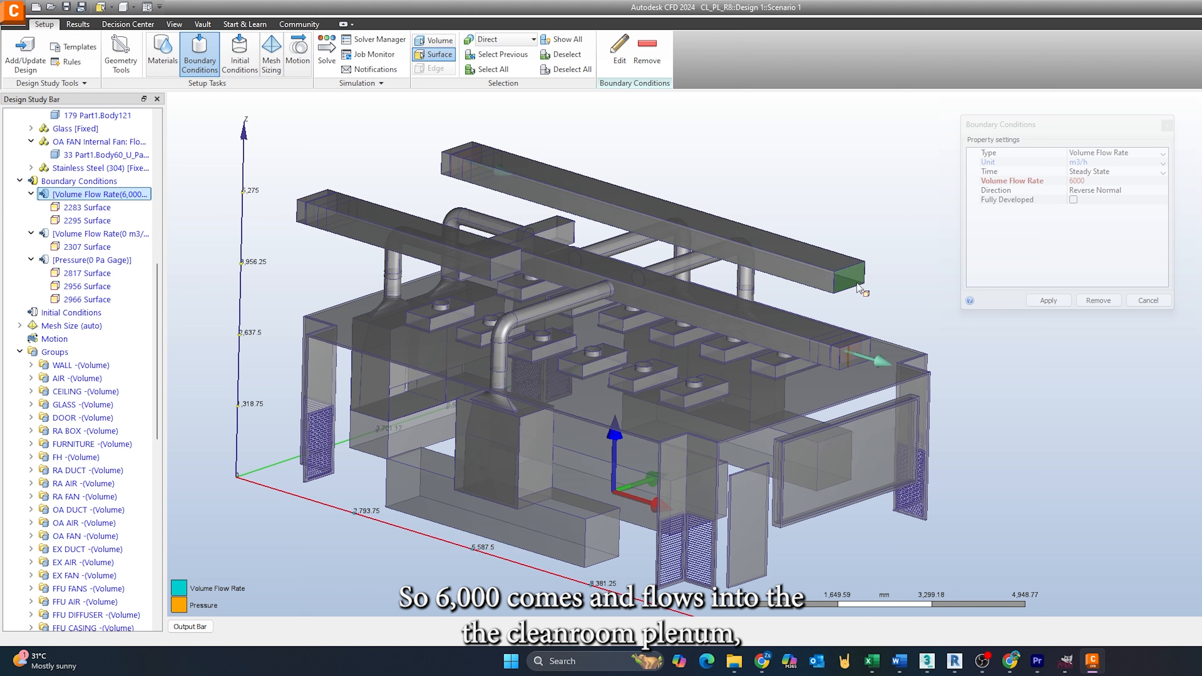
{"action": "middle_click_drag", "start_coordinate": [745, 372], "coordinate": [745, 365]}
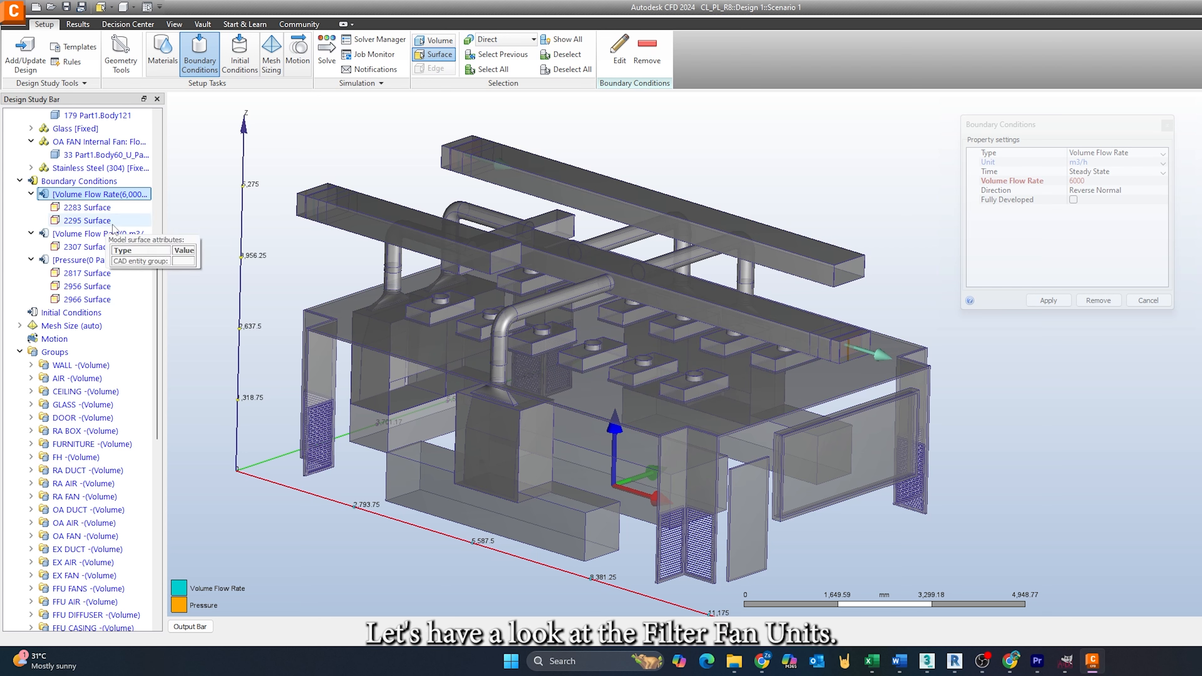
Display the material assignments from an FFU FAN part and examine the fan inlets on the filter fan units.
{"action": "left_click_drag", "start_coordinate": [156, 283], "coordinate": [157, 144]}
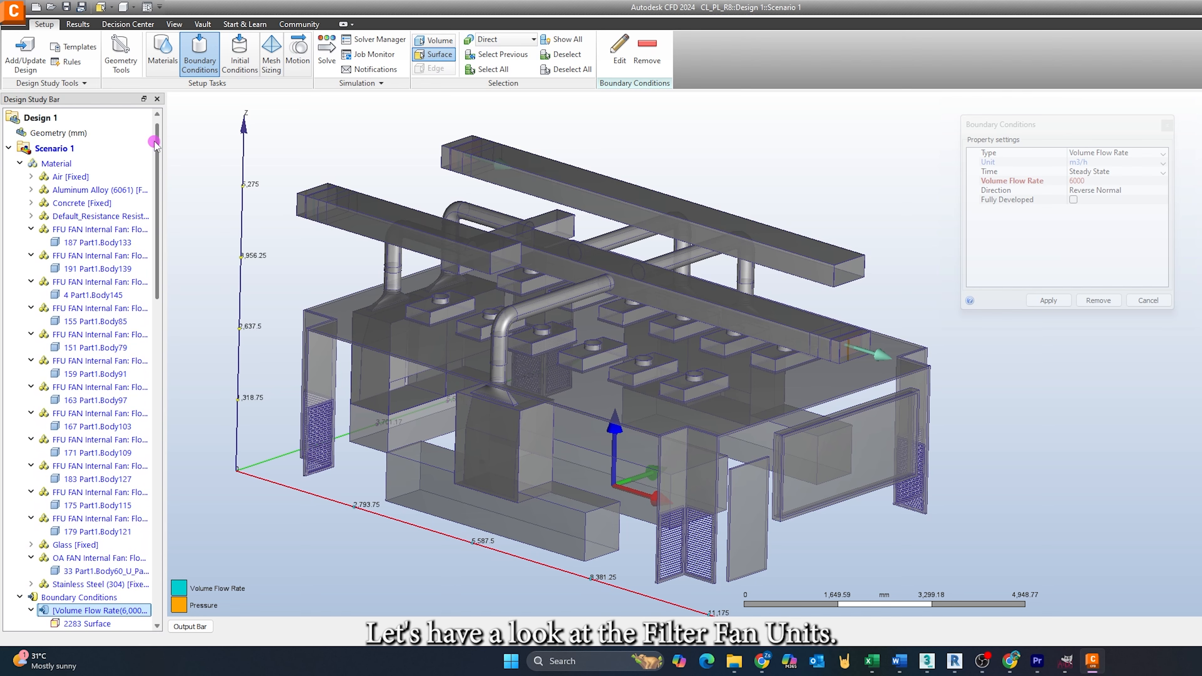
{"action": "left_click", "coordinate": [81, 238]}
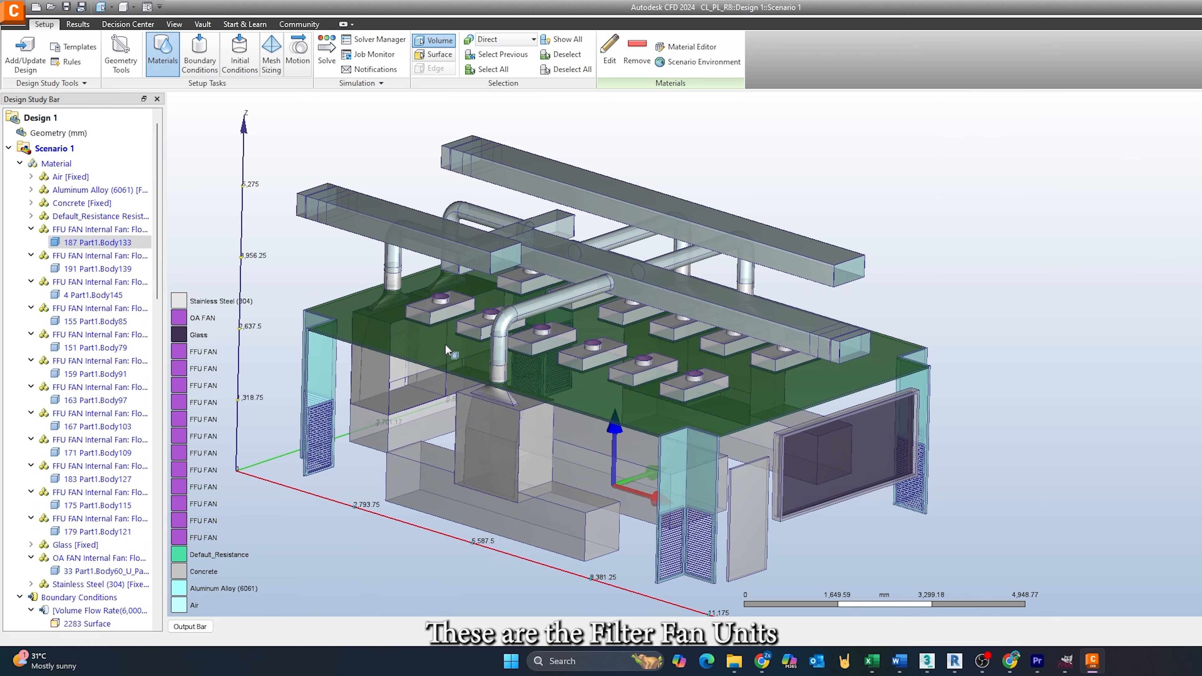
{"action": "scroll", "coordinate": [613, 367], "scroll_direction": "up", "scroll_amount": 8}
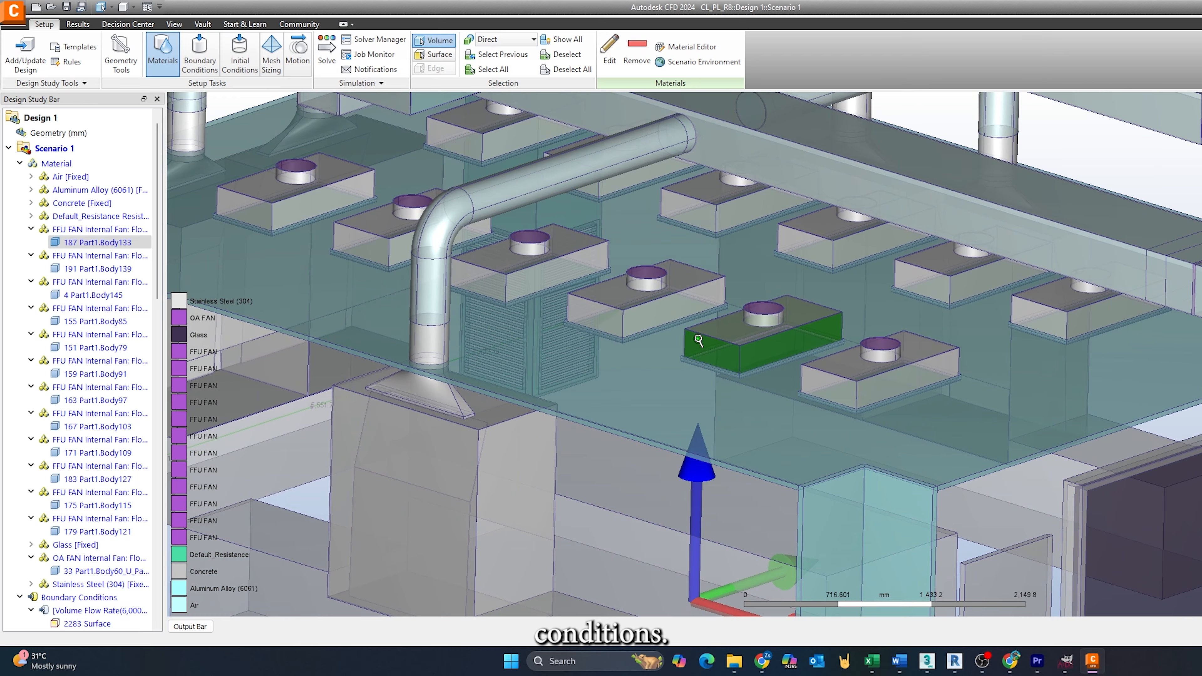
{"action": "scroll", "coordinate": [698, 340], "scroll_direction": "up", "scroll_amount": 1}
{"action": "middle_click_drag", "start_coordinate": [698, 340], "coordinate": [667, 356]}
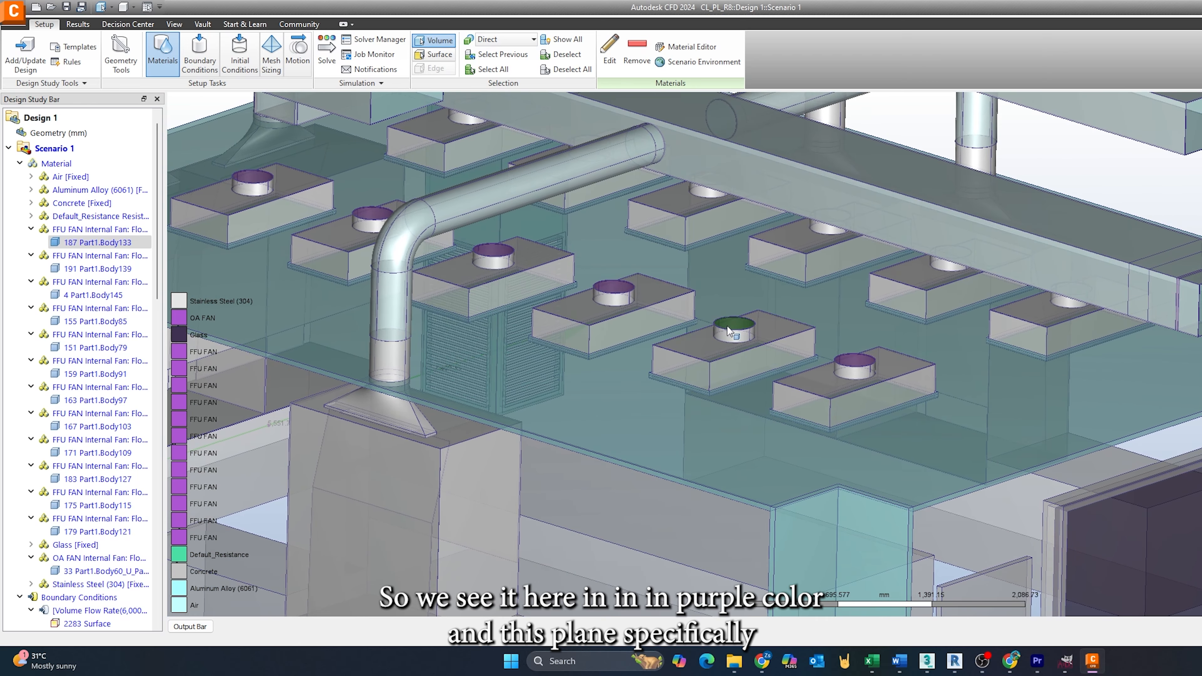
{"action": "scroll", "coordinate": [743, 329], "scroll_direction": "up", "scroll_amount": 3}
{"action": "middle_click_drag", "start_coordinate": [743, 329], "coordinate": [659, 319]}
{"action": "scroll", "coordinate": [687, 330], "scroll_direction": "up", "scroll_amount": 1}
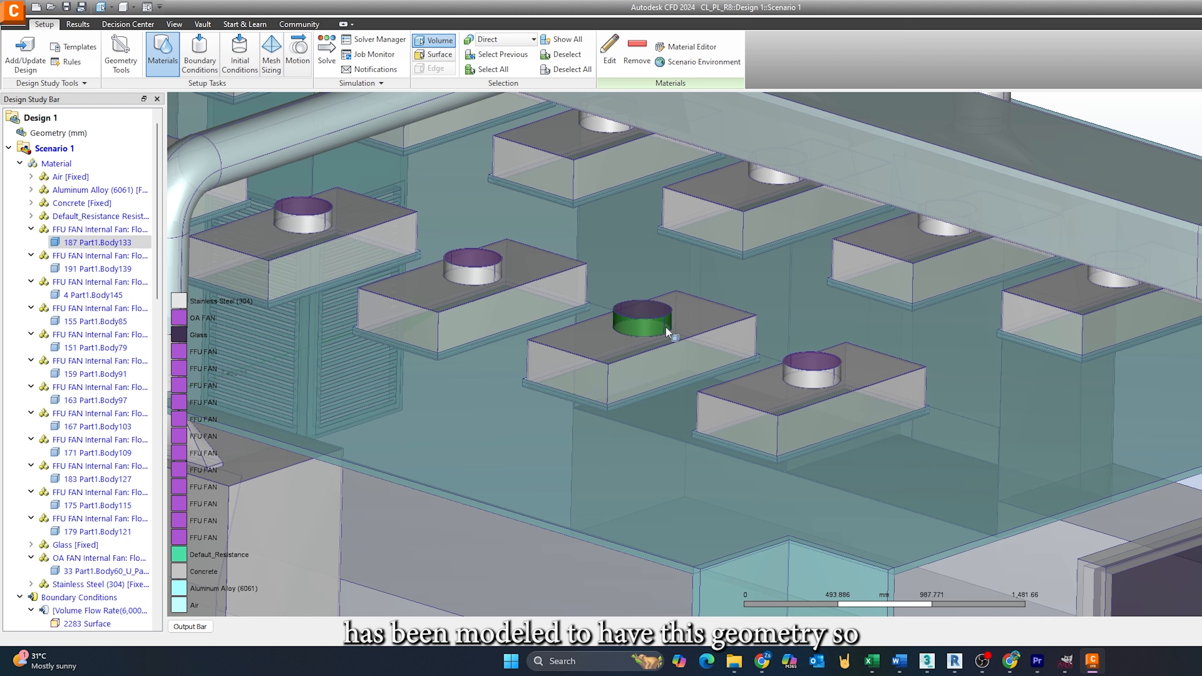
Review the Internal Fan/Pump material and flow properties of one filter fan unit's fan, then close them without applying changes.
{"action": "left_click", "coordinate": [645, 311]}
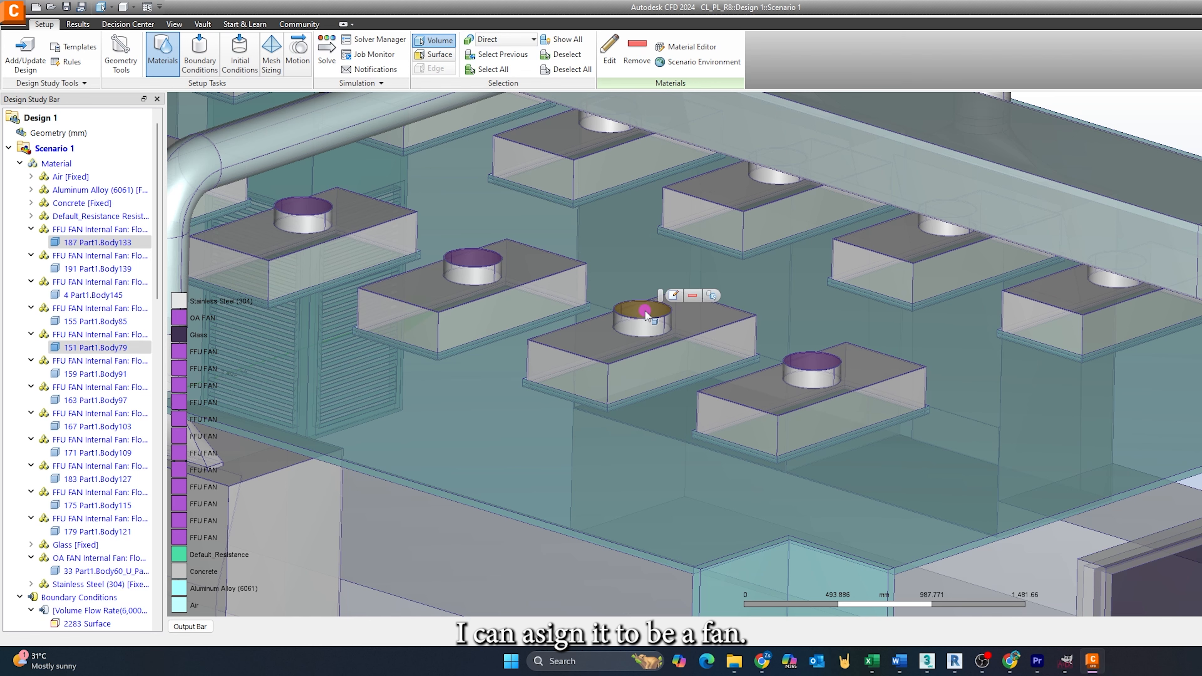
{"action": "left_click", "coordinate": [676, 298]}
{"action": "left_click_drag", "start_coordinate": [828, 388], "coordinate": [863, 286]}
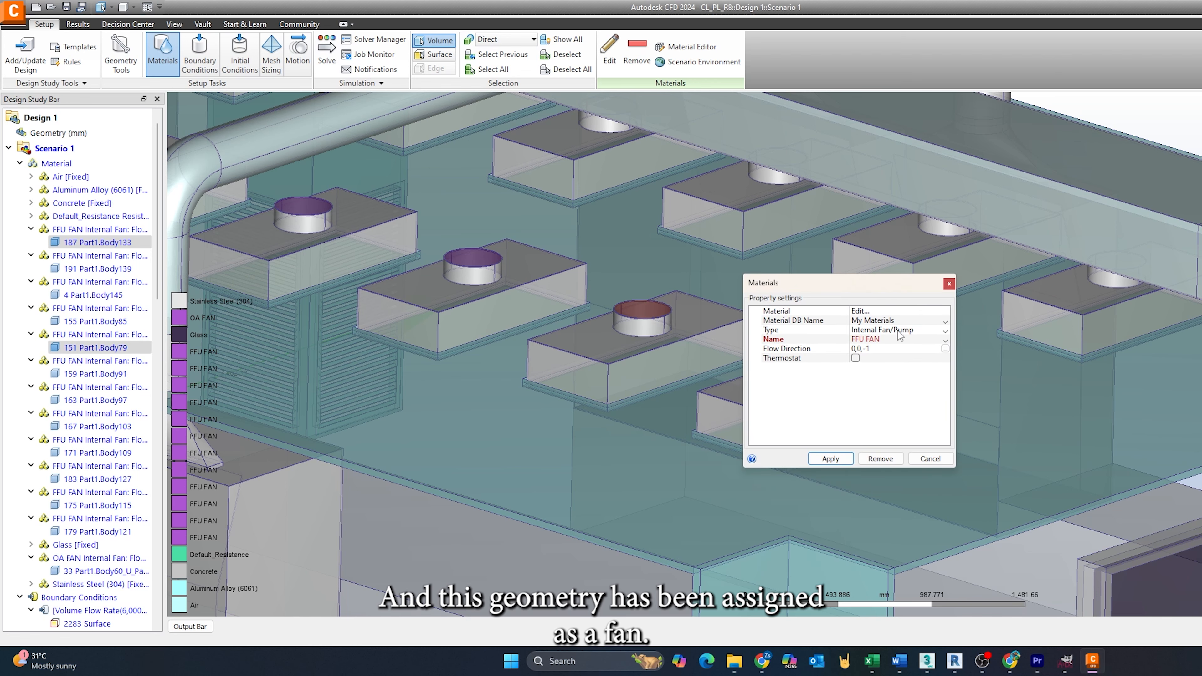
{"action": "left_click", "coordinate": [854, 311]}
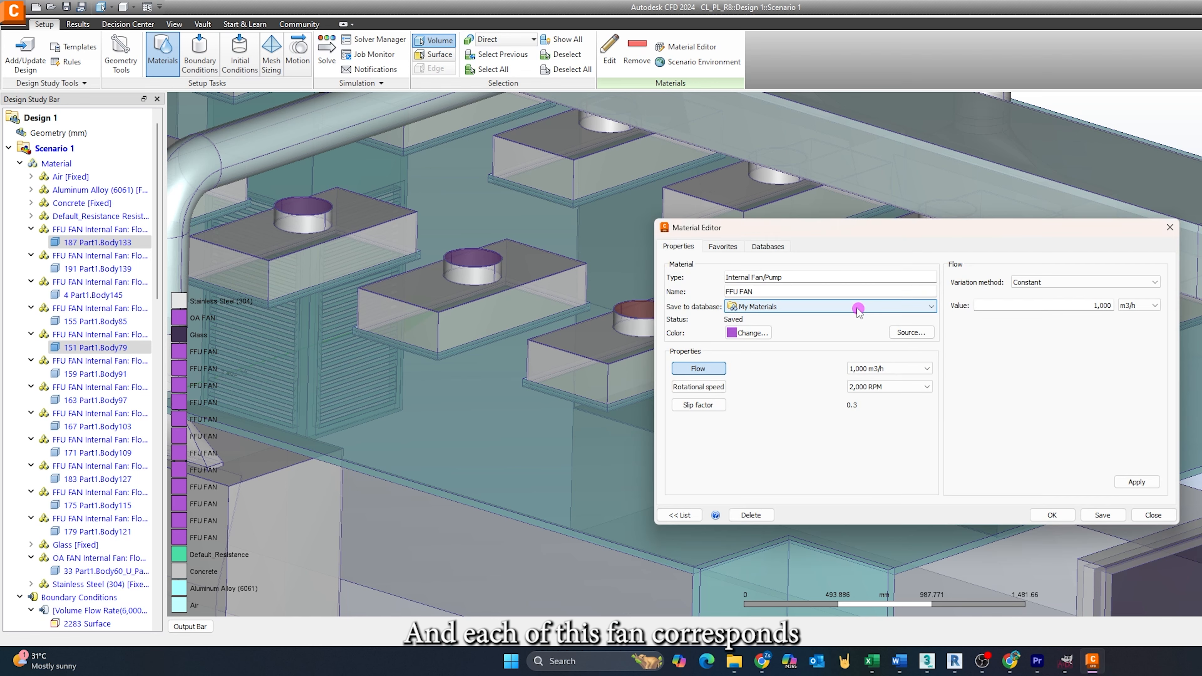
{"action": "left_click_drag", "start_coordinate": [800, 232], "coordinate": [857, 281]}
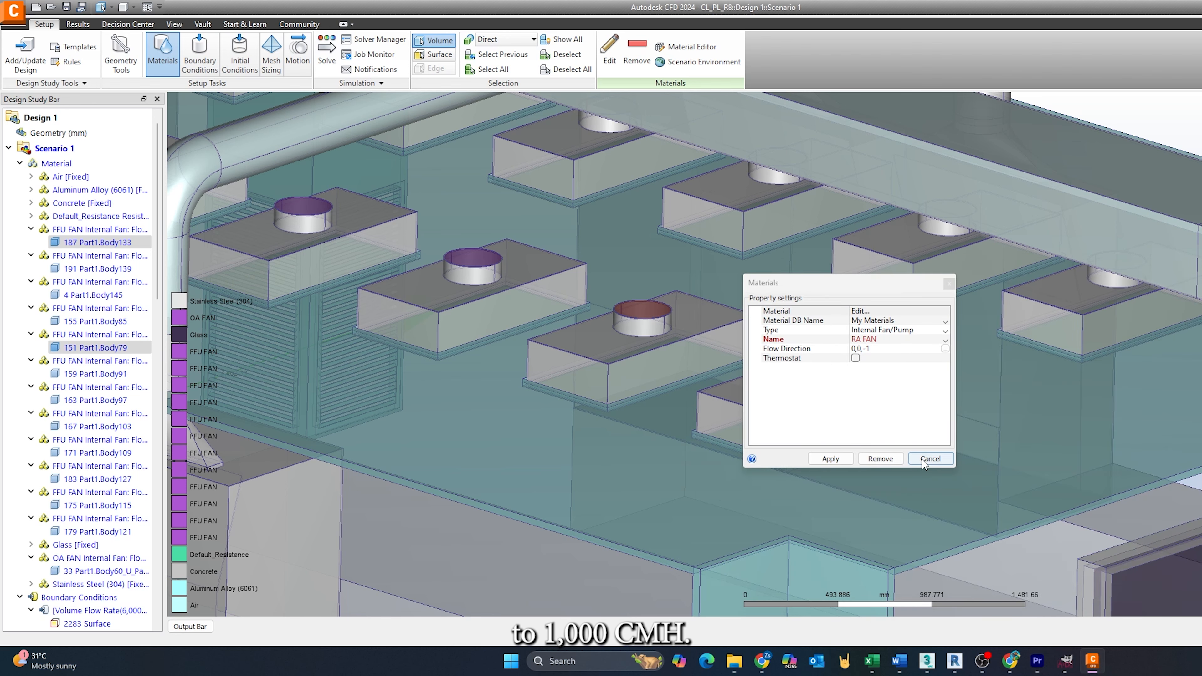
{"action": "key", "text": "Return"}
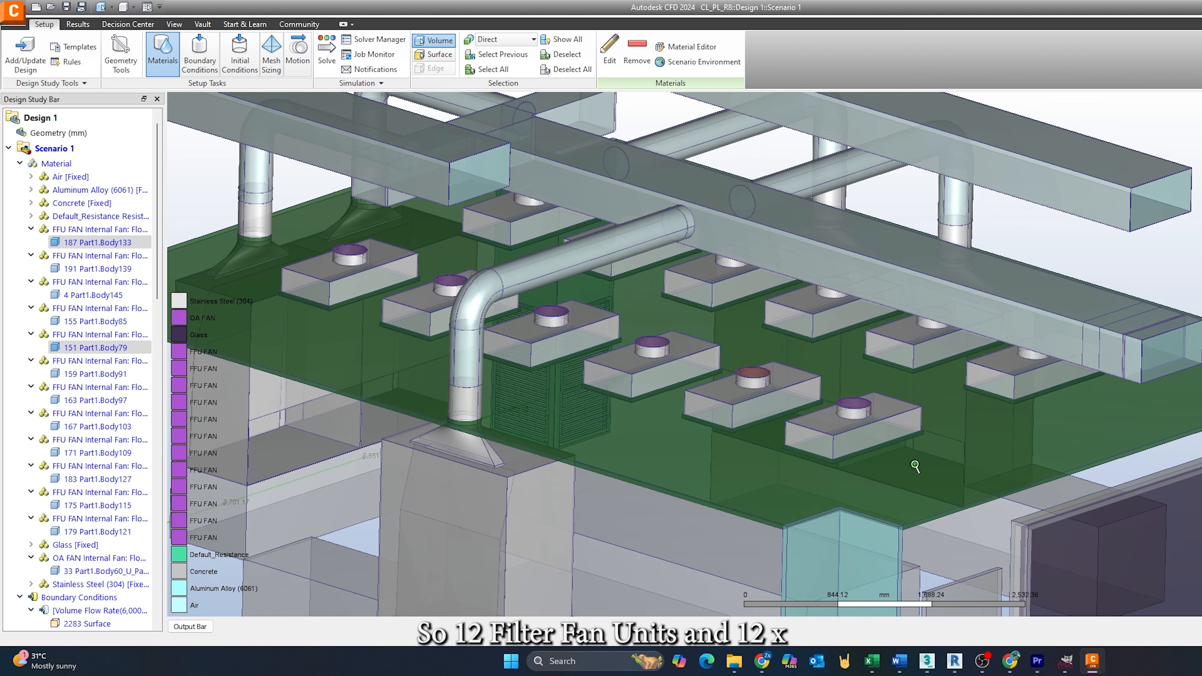
Examine the overall layout of the cleanroom's filter fan units, ducts and return air louvers.
{"action": "scroll", "coordinate": [915, 466], "scroll_direction": "down", "scroll_amount": 1}
{"action": "scroll", "coordinate": [679, 371], "scroll_direction": "down", "scroll_amount": 4}
{"action": "middle_click_drag", "start_coordinate": [738, 411], "coordinate": [745, 377]}
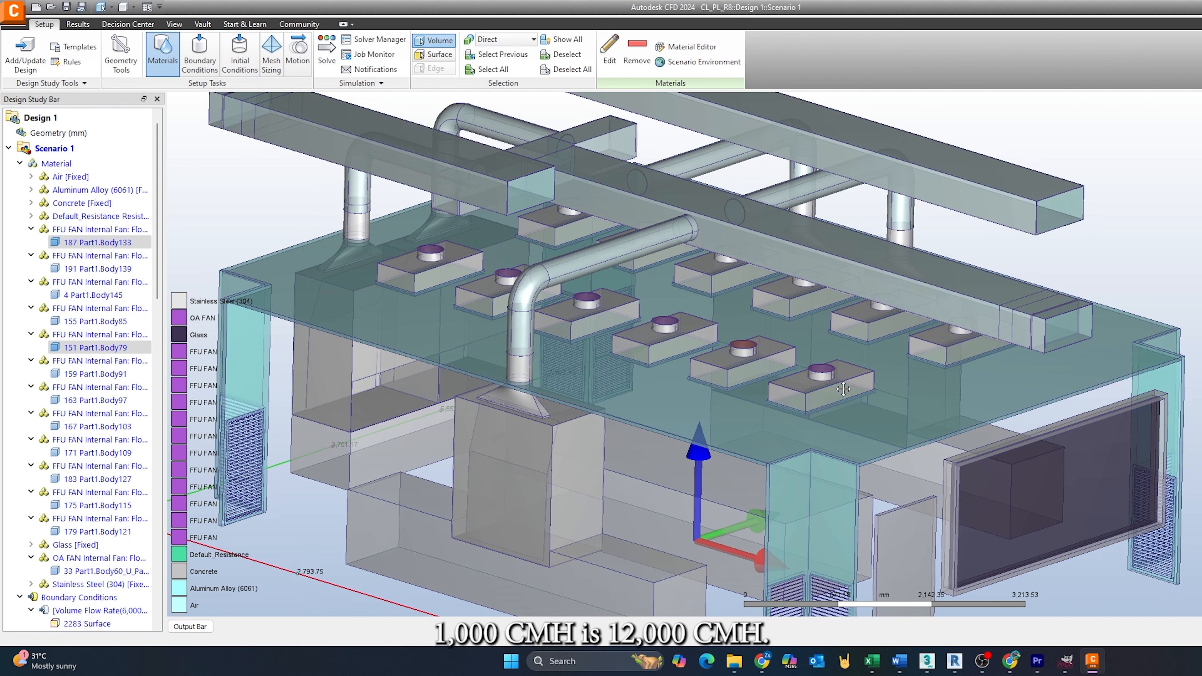
{"action": "middle_click_drag", "start_coordinate": [844, 388], "coordinate": [845, 392]}
{"action": "scroll", "coordinate": [844, 389], "scroll_direction": "down", "scroll_amount": 4}
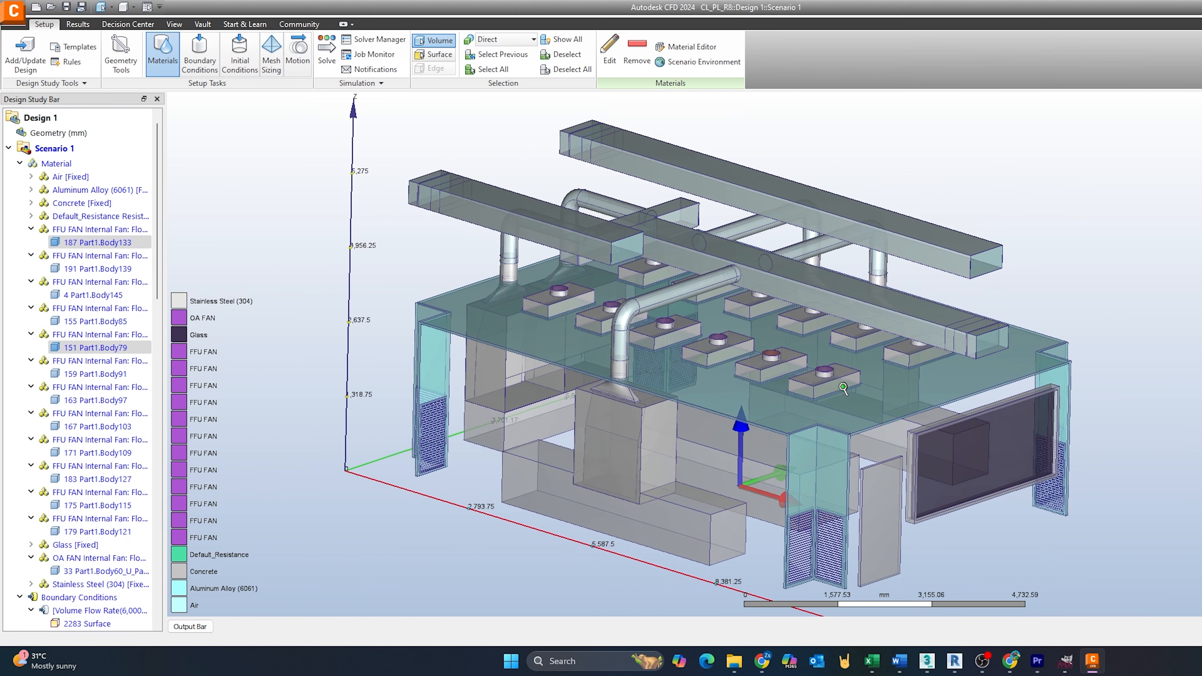
{"action": "middle_click_drag", "start_coordinate": [802, 367], "coordinate": [741, 362]}
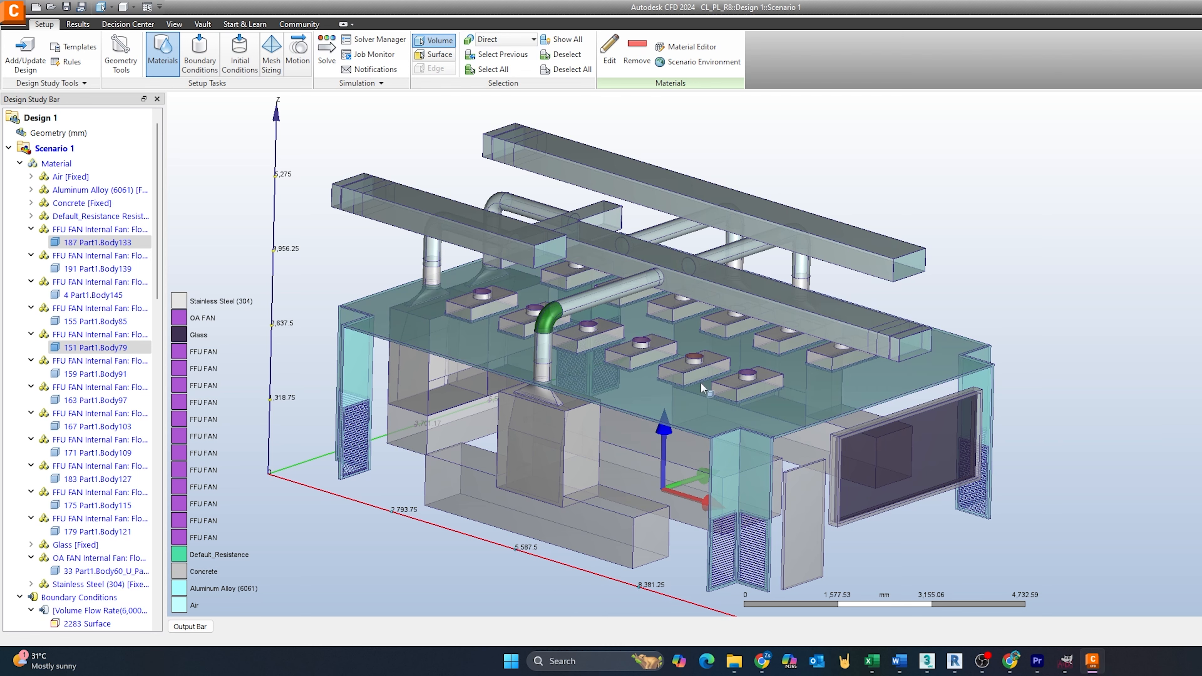
{"action": "middle_click_drag", "start_coordinate": [827, 430], "coordinate": [788, 407]}
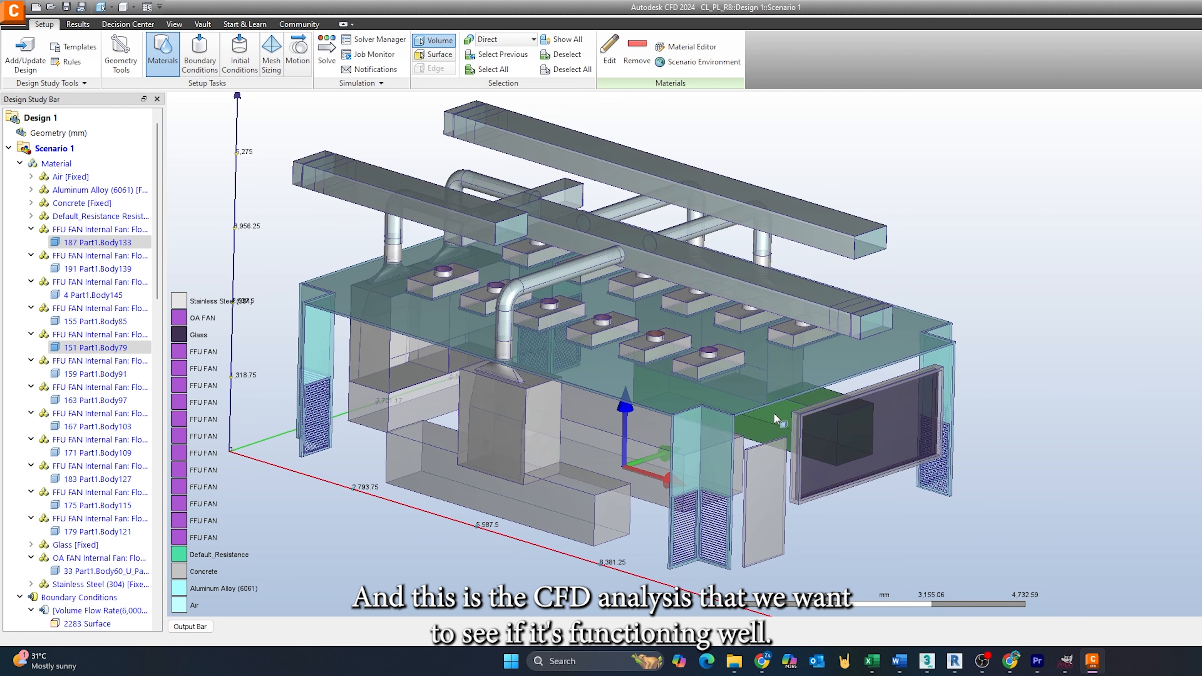
{"action": "scroll", "coordinate": [744, 401], "scroll_direction": "down", "scroll_amount": 1}
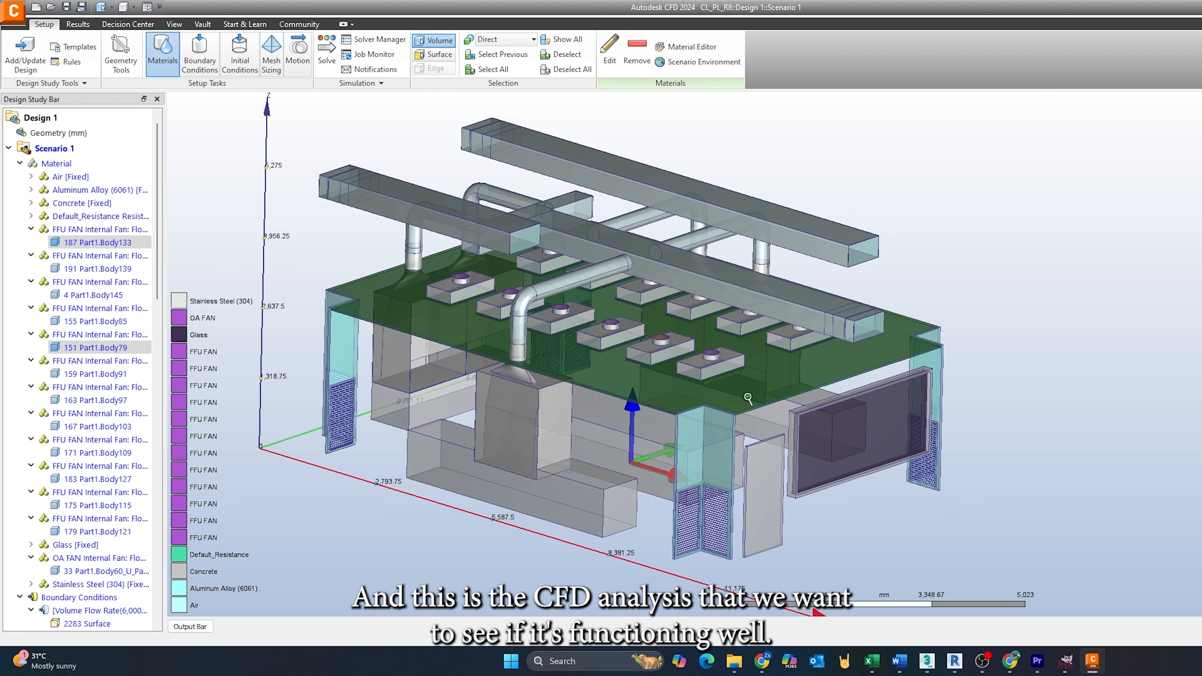
{"action": "middle_click_drag", "start_coordinate": [744, 400], "coordinate": [744, 411]}
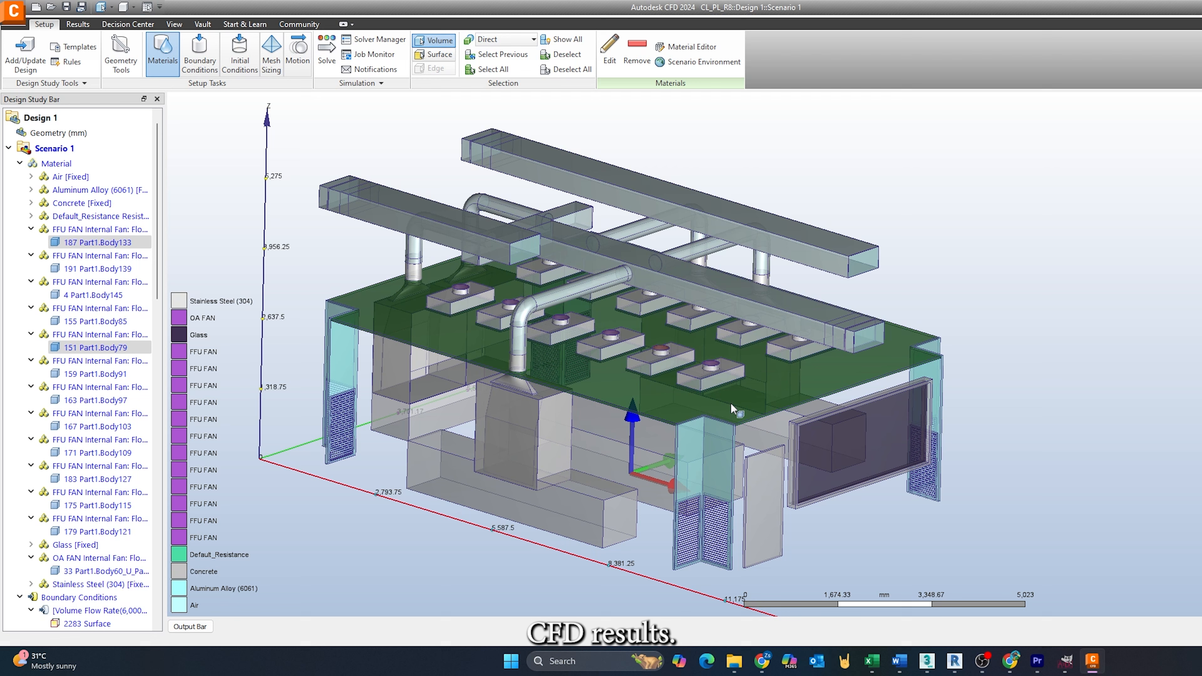
Show the simulation results and examine the velocity magnitude traces around the filter fan units from above.
{"action": "left_click", "coordinate": [83, 28]}
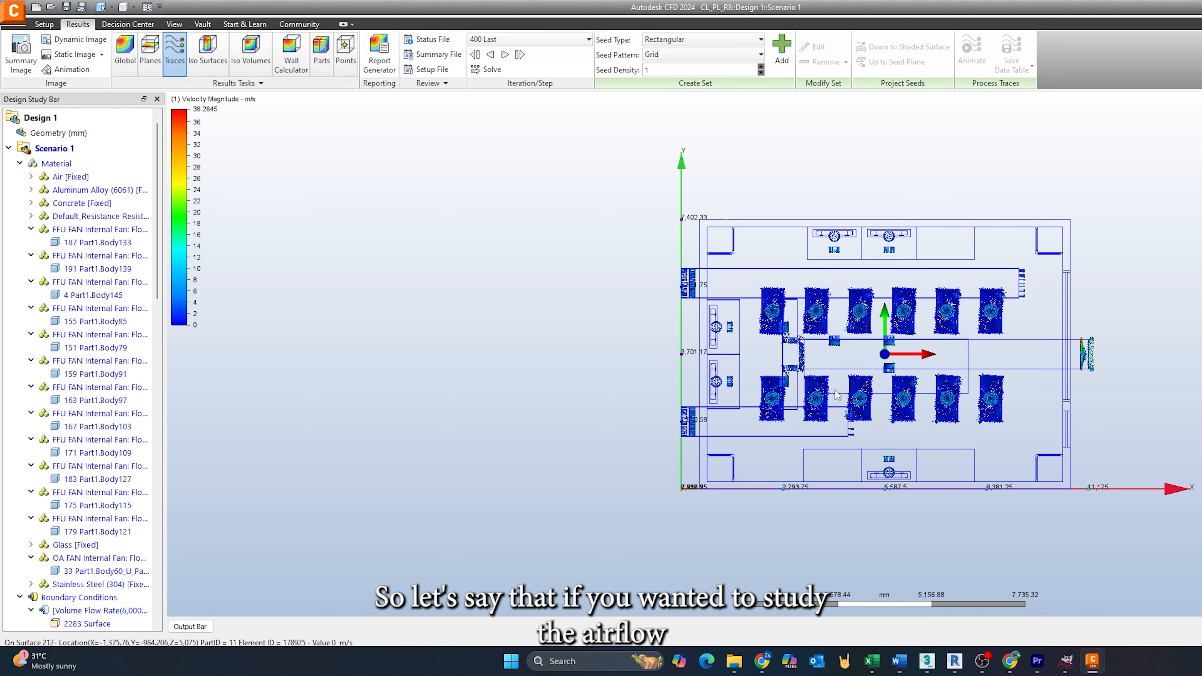
{"action": "scroll", "coordinate": [835, 390], "scroll_direction": "up", "scroll_amount": 5}
{"action": "middle_click_drag", "start_coordinate": [835, 390], "coordinate": [569, 379]}
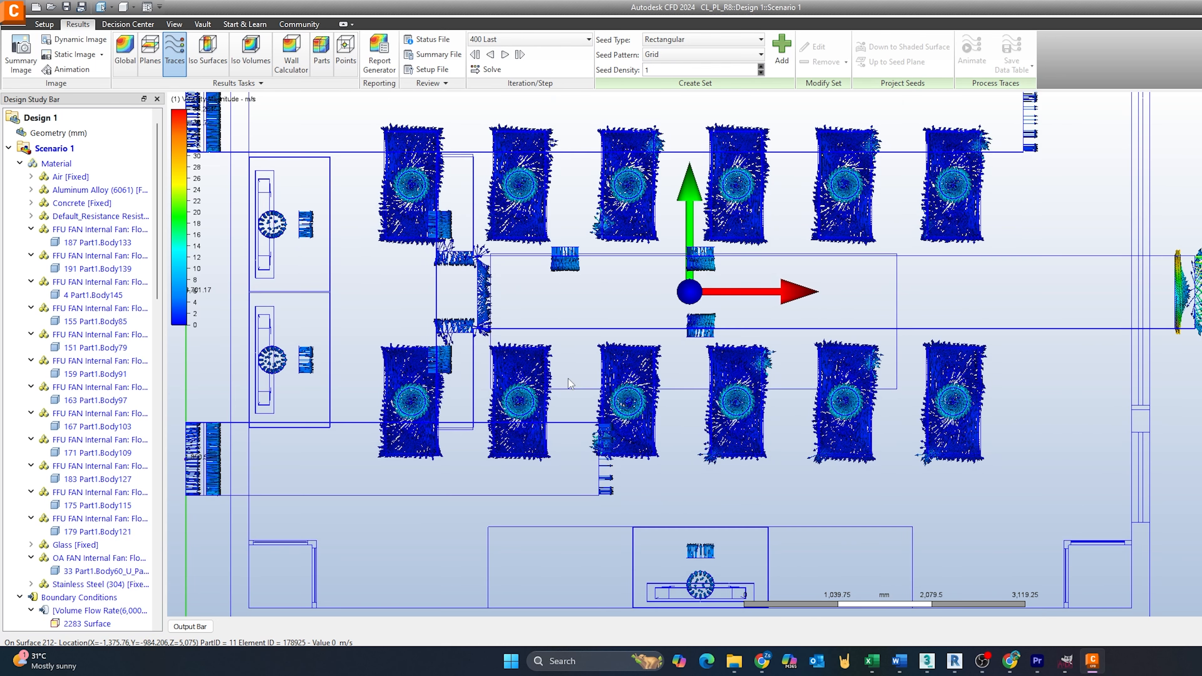
{"action": "scroll", "coordinate": [569, 379], "scroll_direction": "down", "scroll_amount": 3}
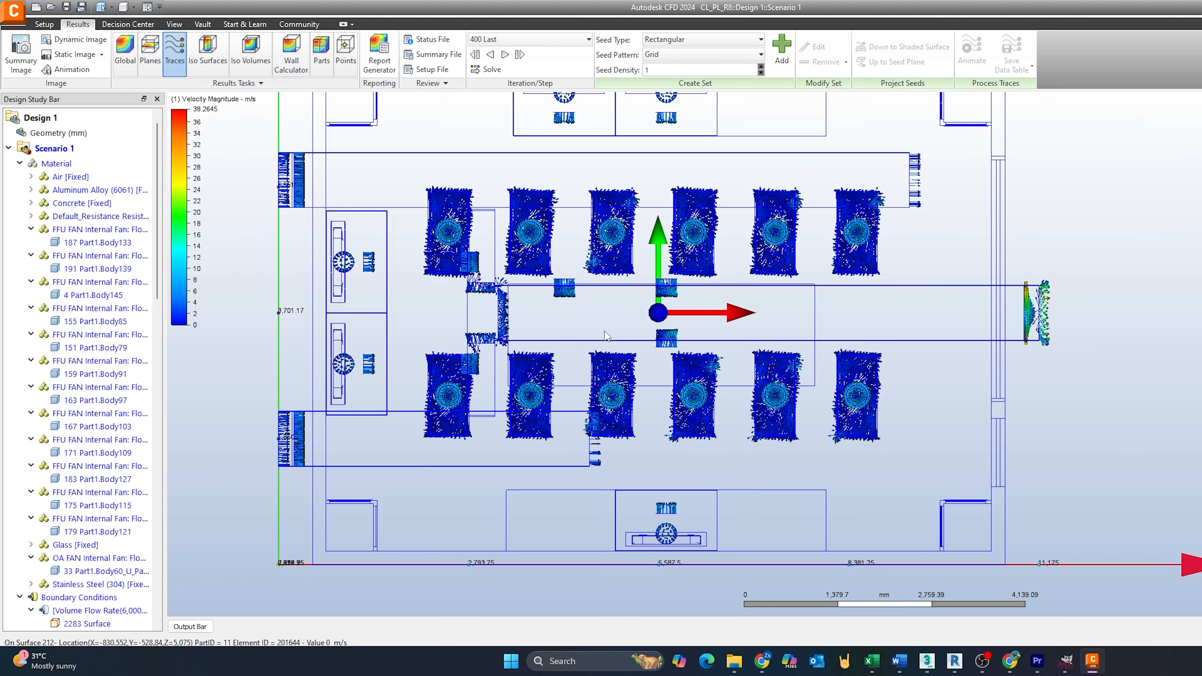
Add a rectangular grid of trace seeds covering the area of all twelve filter fan units in the plan view.
{"action": "scroll", "coordinate": [604, 332], "scroll_direction": "down", "scroll_amount": 2}
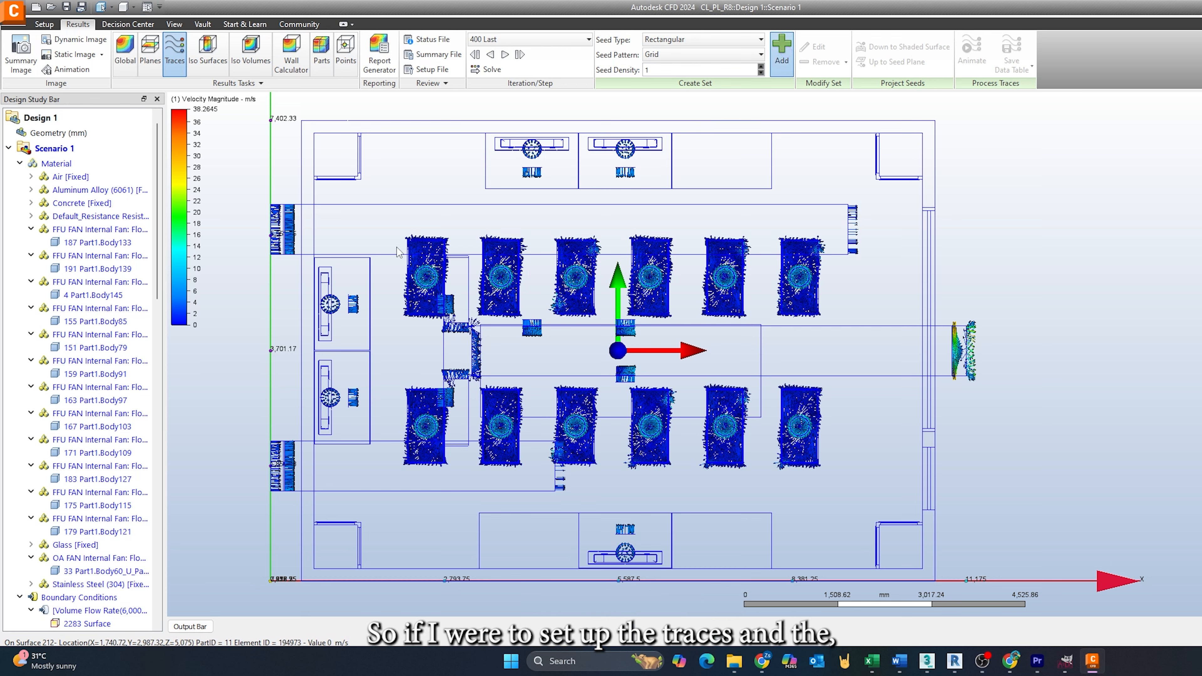
{"action": "left_click_drag", "start_coordinate": [403, 231], "coordinate": [403, 475]}
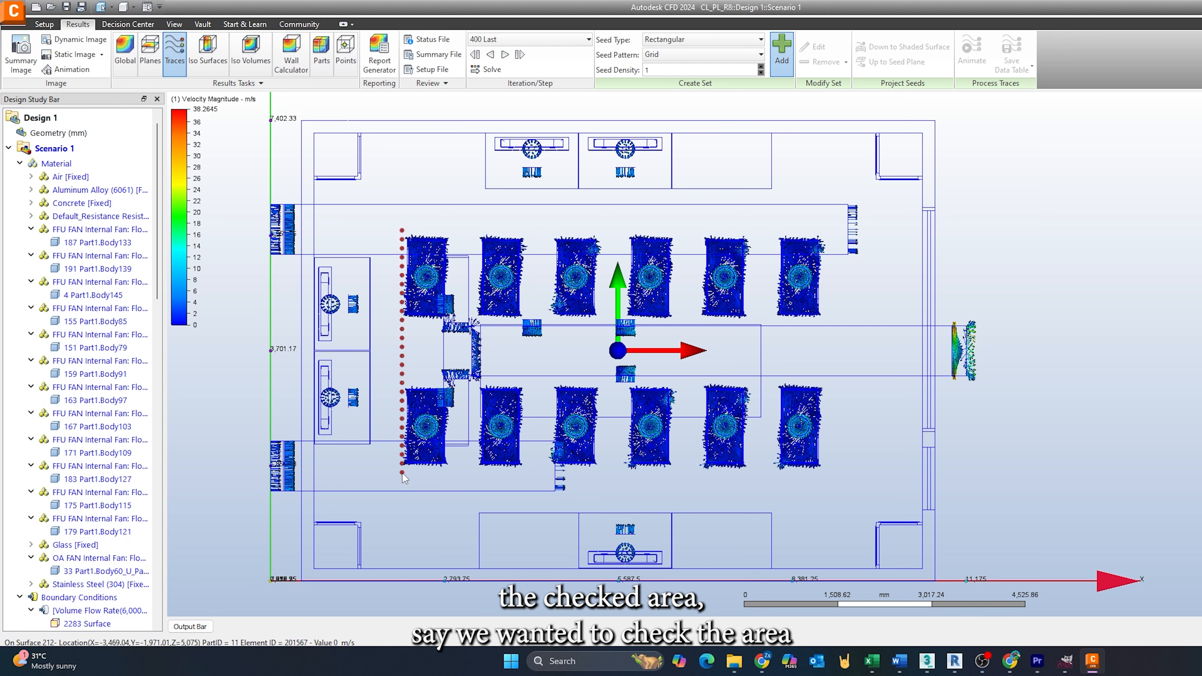
{"action": "left_click_drag", "start_coordinate": [445, 480], "coordinate": [829, 477]}
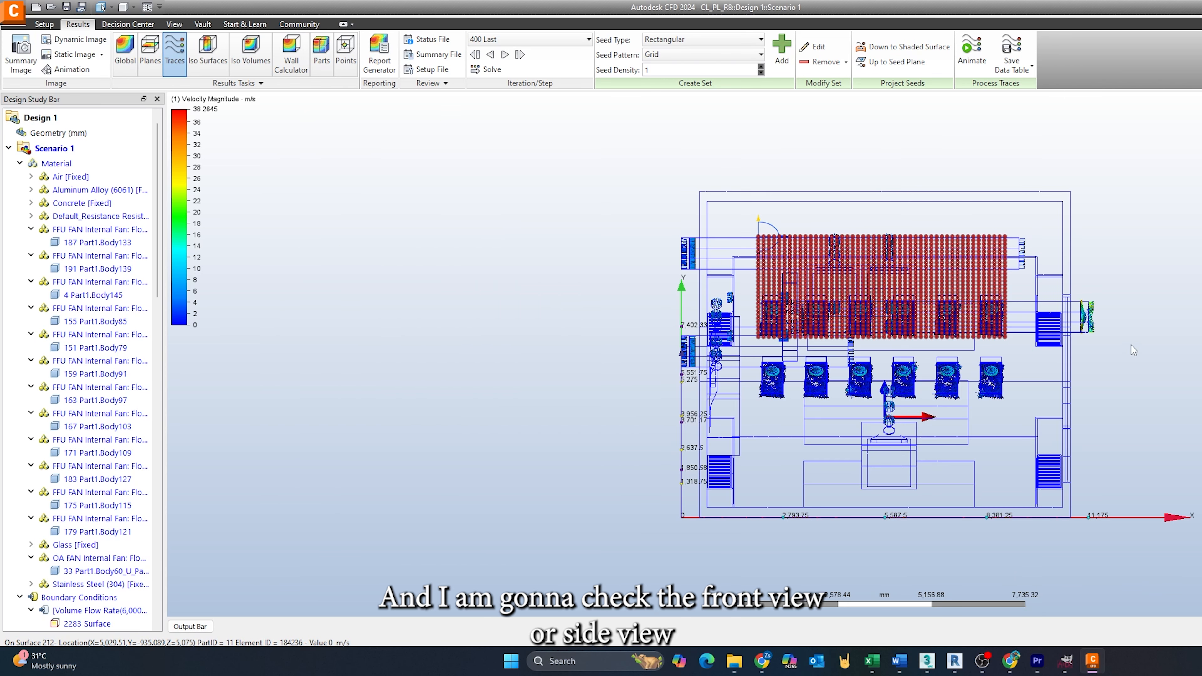
In the front view, lower the trace seed plane from the top of the model to just below the filter fan units.
{"action": "scroll", "coordinate": [986, 342], "scroll_direction": "up", "scroll_amount": 2}
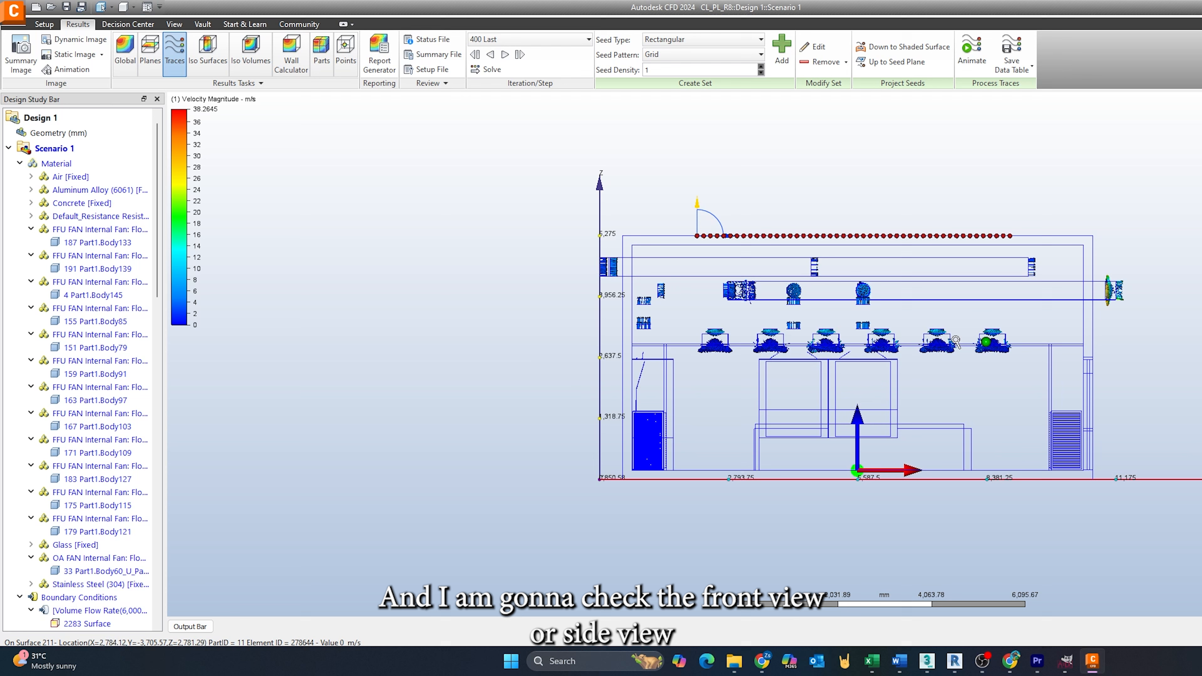
{"action": "middle_click_drag", "start_coordinate": [975, 332], "coordinate": [776, 339]}
{"action": "scroll", "coordinate": [776, 339], "scroll_direction": "up", "scroll_amount": 2}
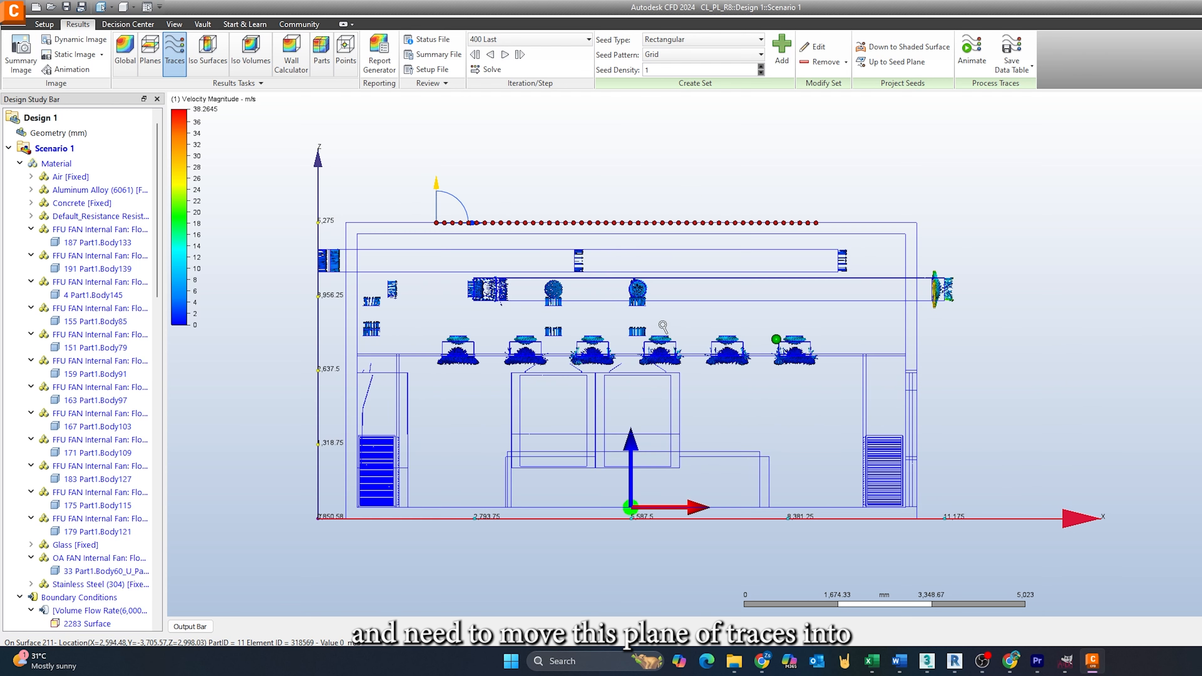
{"action": "scroll", "coordinate": [558, 257], "scroll_direction": "up", "scroll_amount": 2}
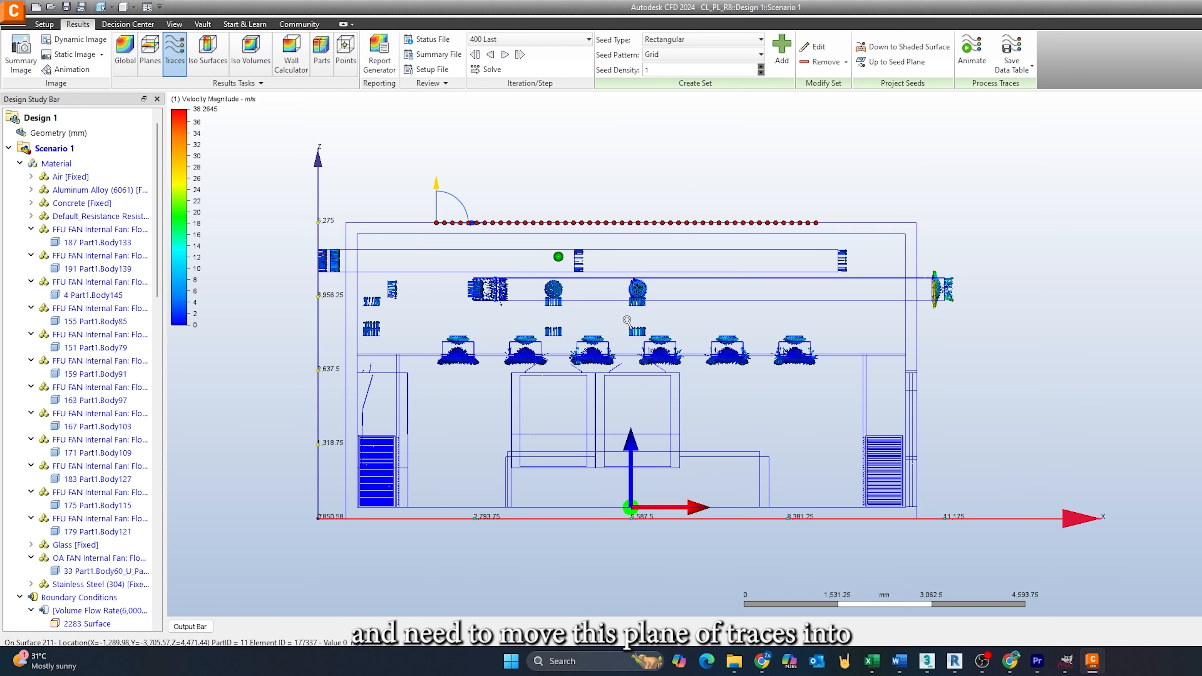
{"action": "middle_click_drag", "start_coordinate": [625, 294], "coordinate": [631, 286]}
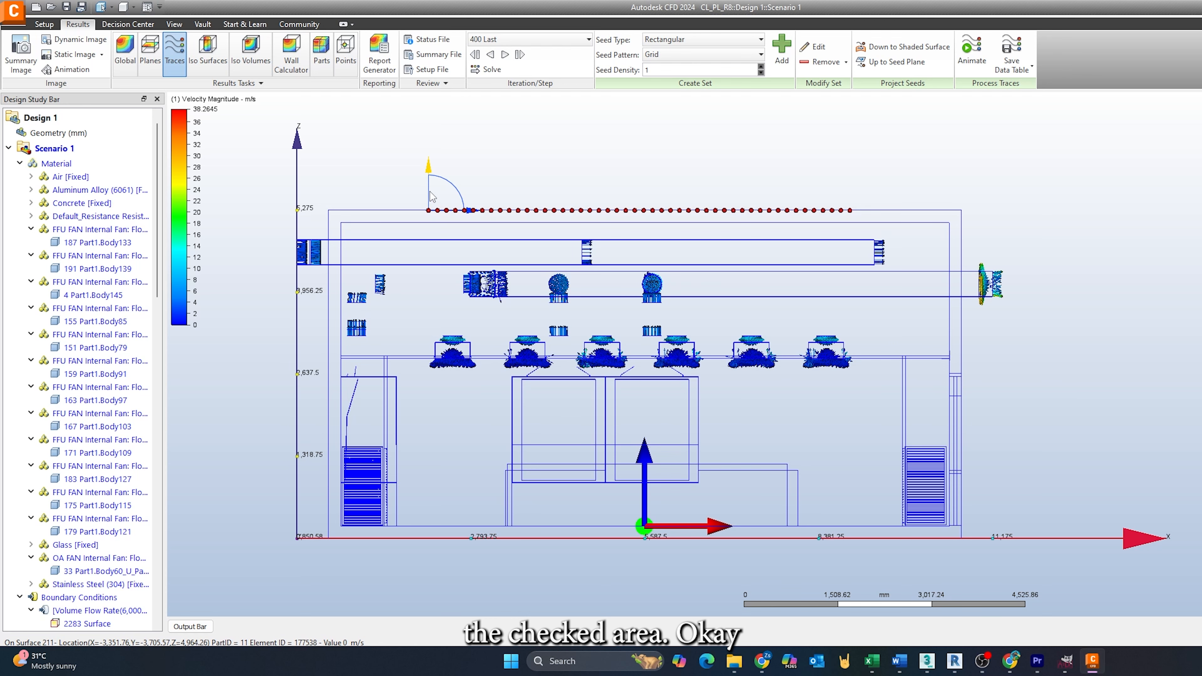
{"action": "left_click_drag", "start_coordinate": [429, 211], "coordinate": [424, 355]}
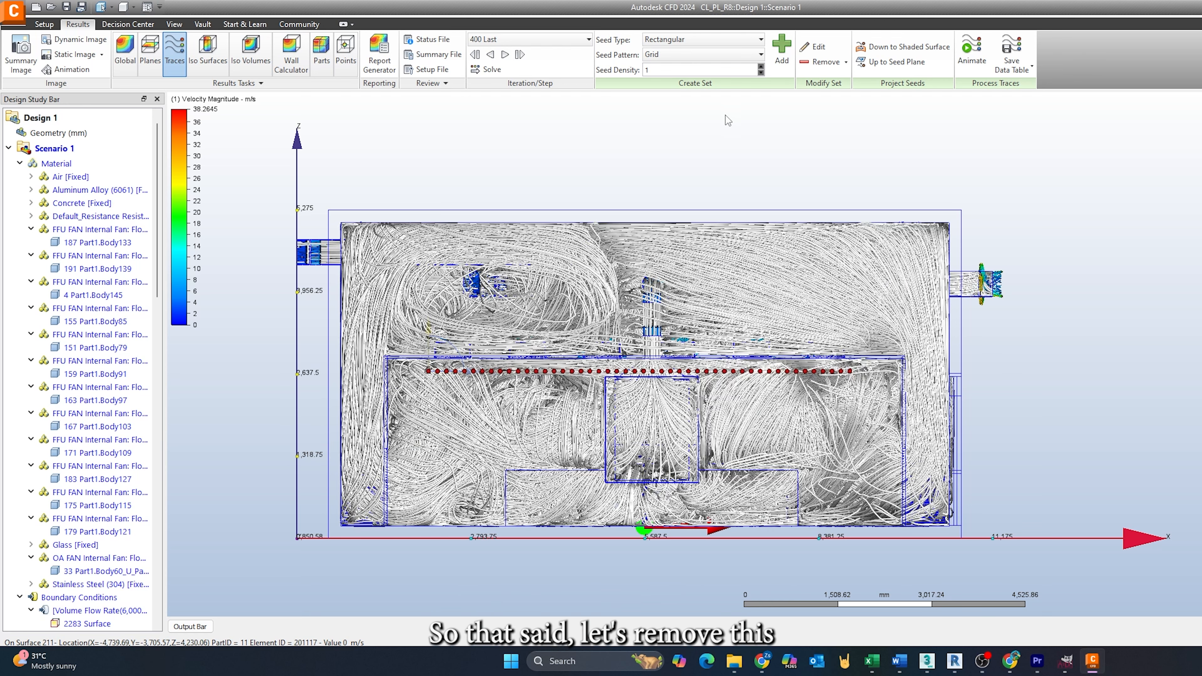
Remove the trace set seeded below the filter fan units.
{"action": "left_click", "coordinate": [821, 67]}
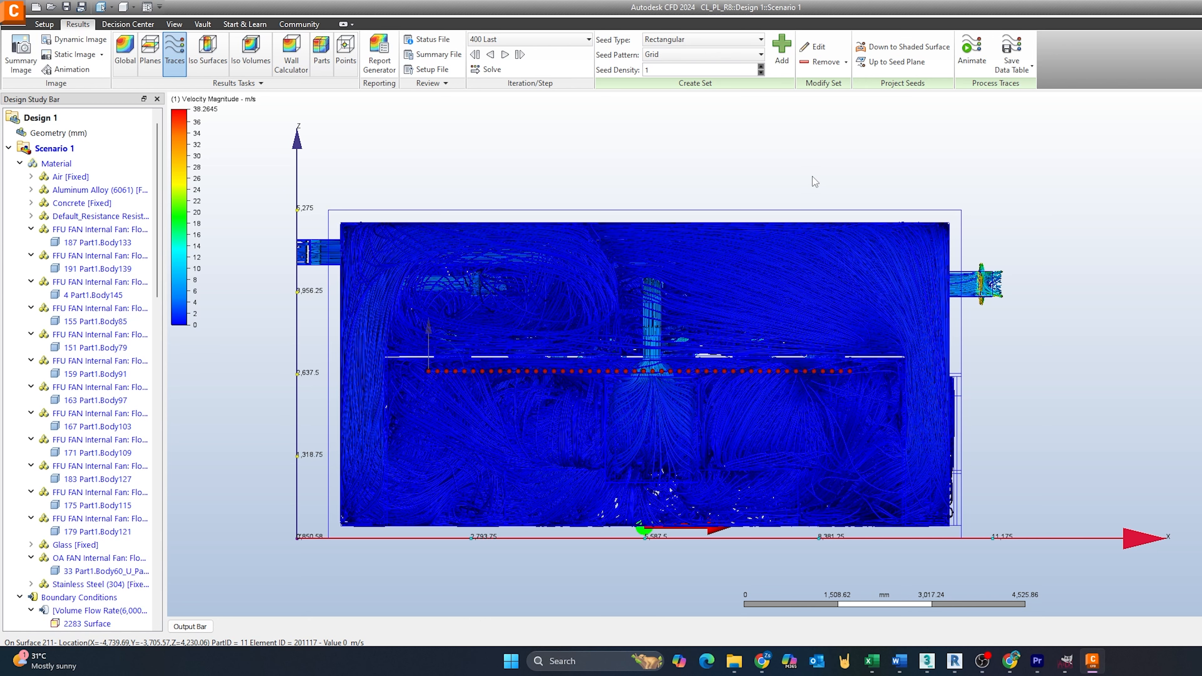
{"action": "left_click", "coordinate": [815, 65]}
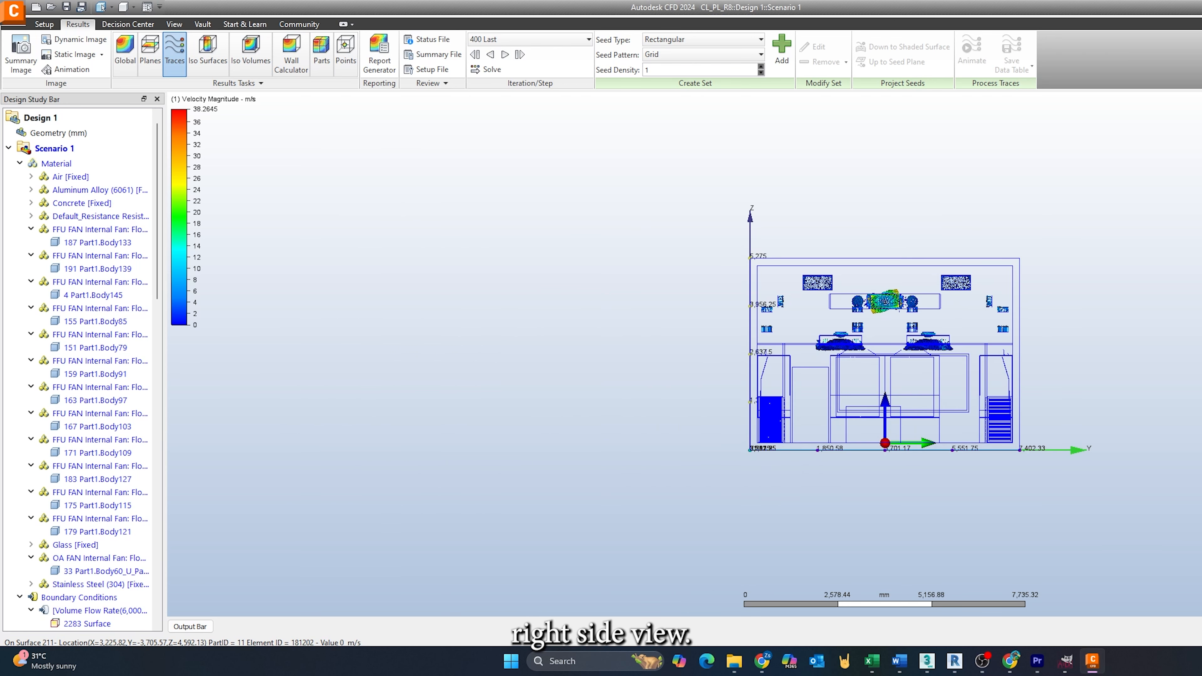
Add a rectangular grid of trace seeds within the rectangular cross-section of the outdoor air duct, working in the side view.
{"action": "scroll", "coordinate": [862, 312], "scroll_direction": "up", "scroll_amount": 5}
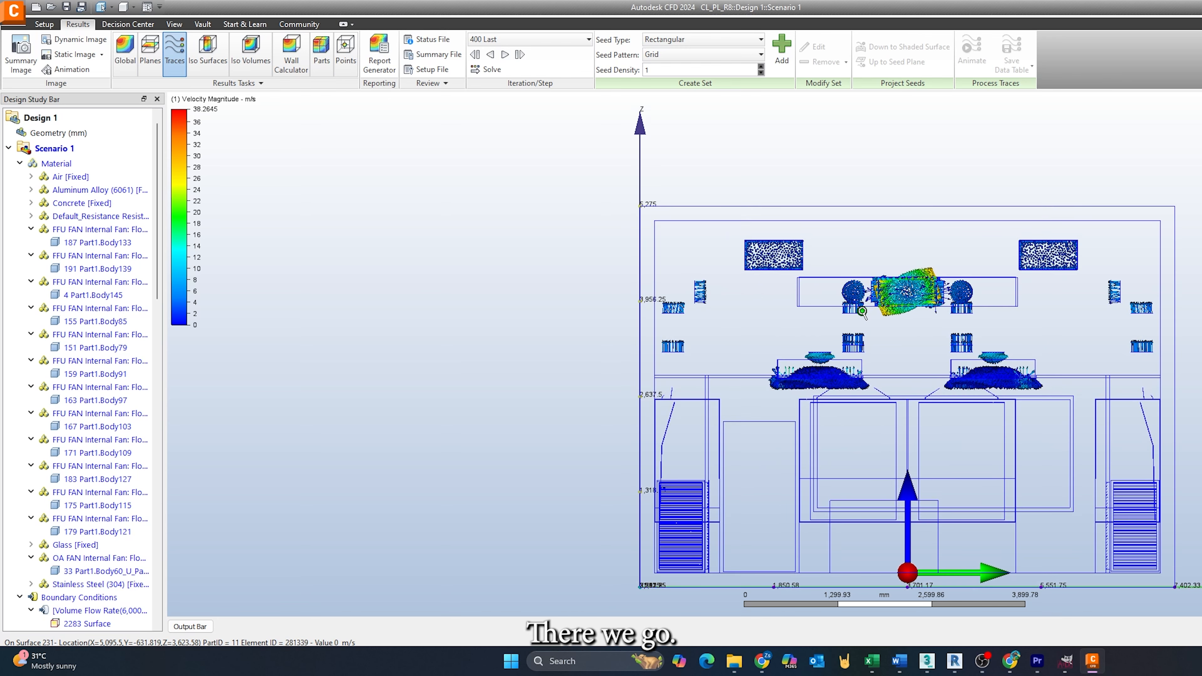
{"action": "mouse_move", "coordinate": [518, 257]}
{"action": "middle_mouse_down"}
{"action": "mouse_move", "coordinate": [464, 254]}
{"action": "mouse_move", "coordinate": [539, 265]}
{"action": "middle_mouse_up"}
{"action": "scroll", "coordinate": [489, 255], "scroll_direction": "up", "scroll_amount": 1}
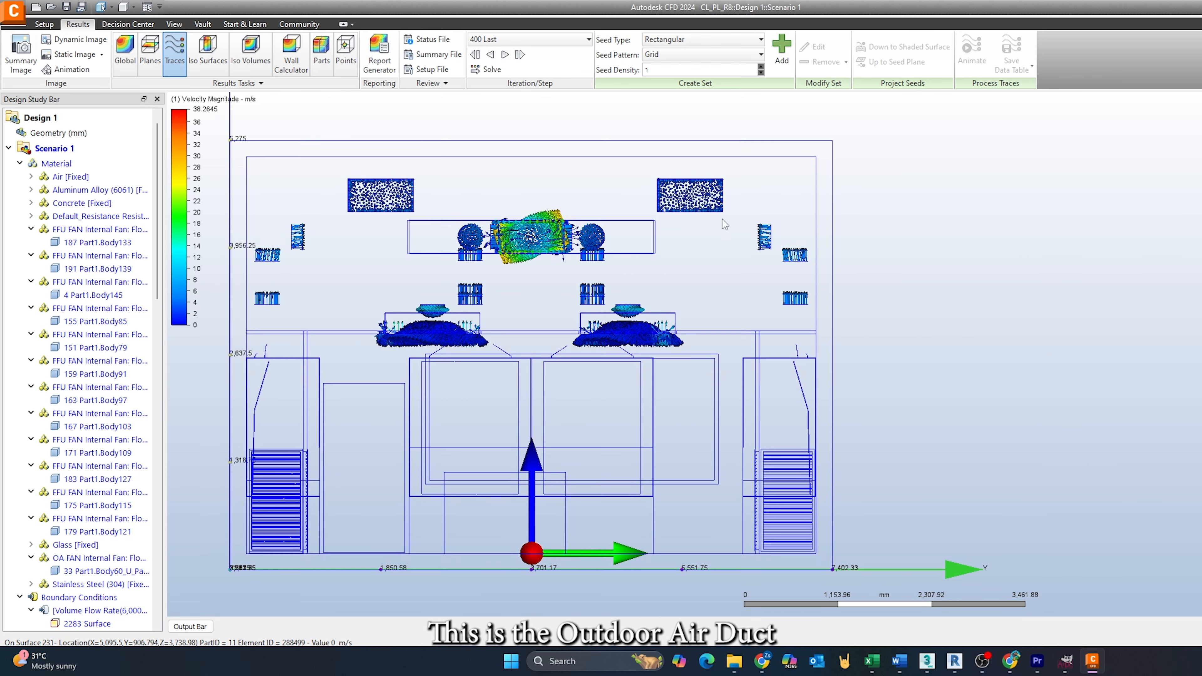
{"action": "scroll", "coordinate": [712, 208], "scroll_direction": "up", "scroll_amount": 5}
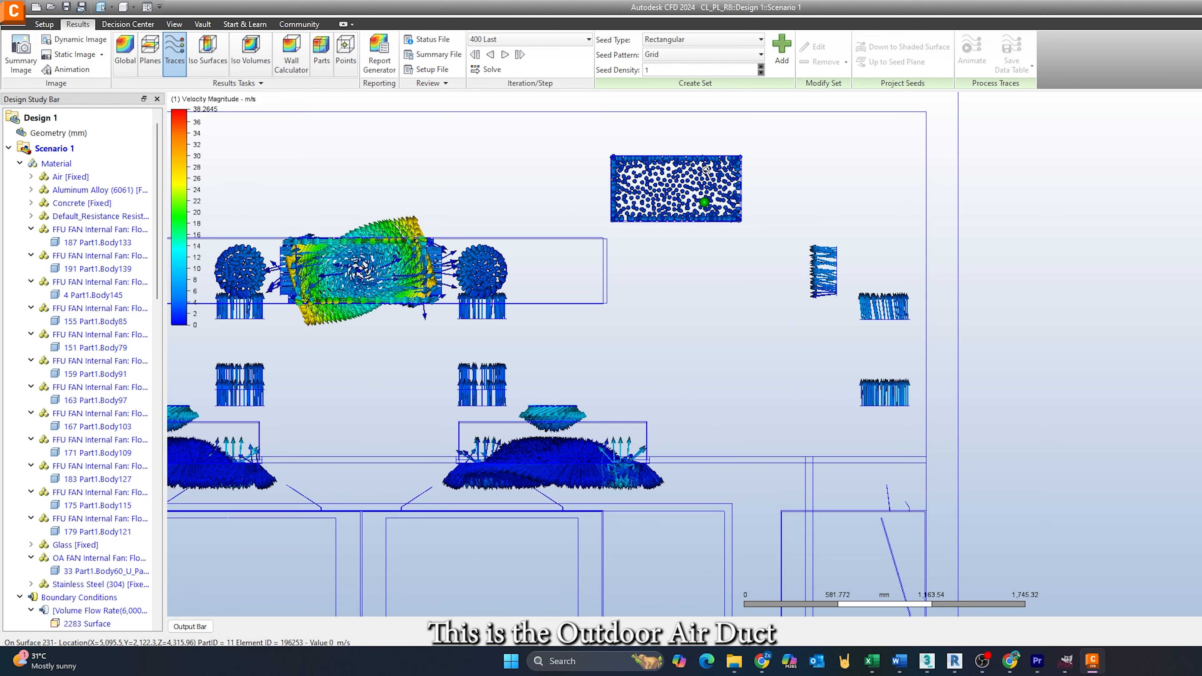
{"action": "left_click", "coordinate": [788, 44]}
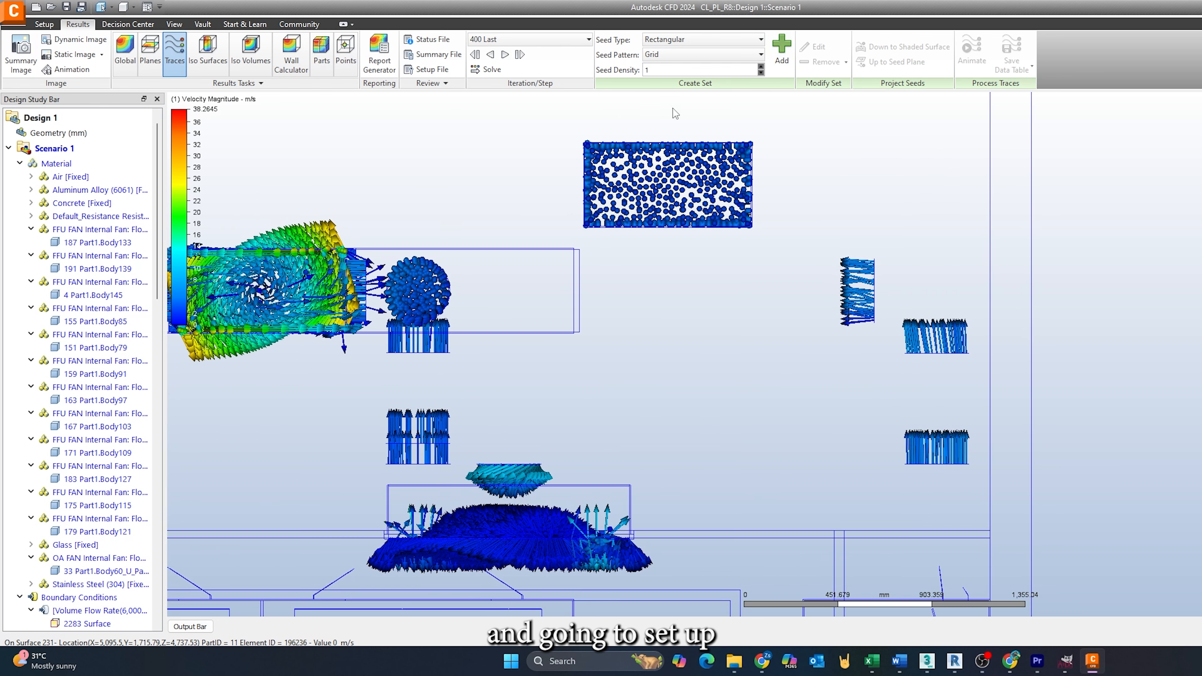
{"action": "scroll", "coordinate": [622, 115], "scroll_direction": "up", "scroll_amount": 2}
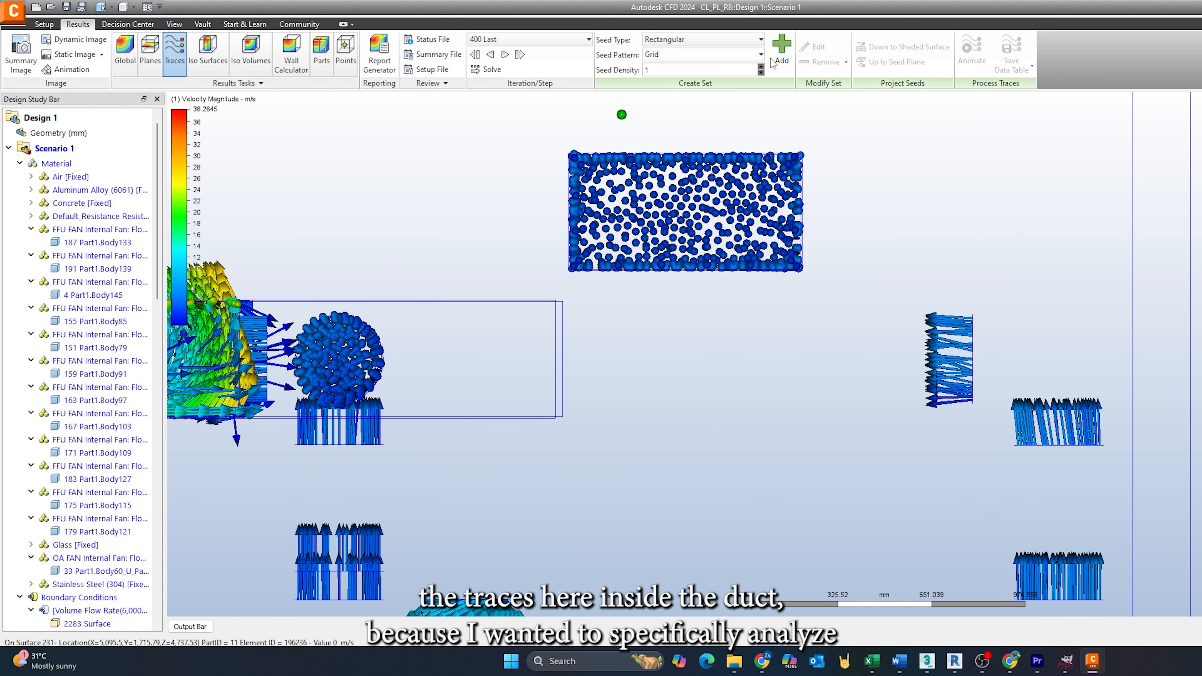
{"action": "left_click", "coordinate": [583, 164]}
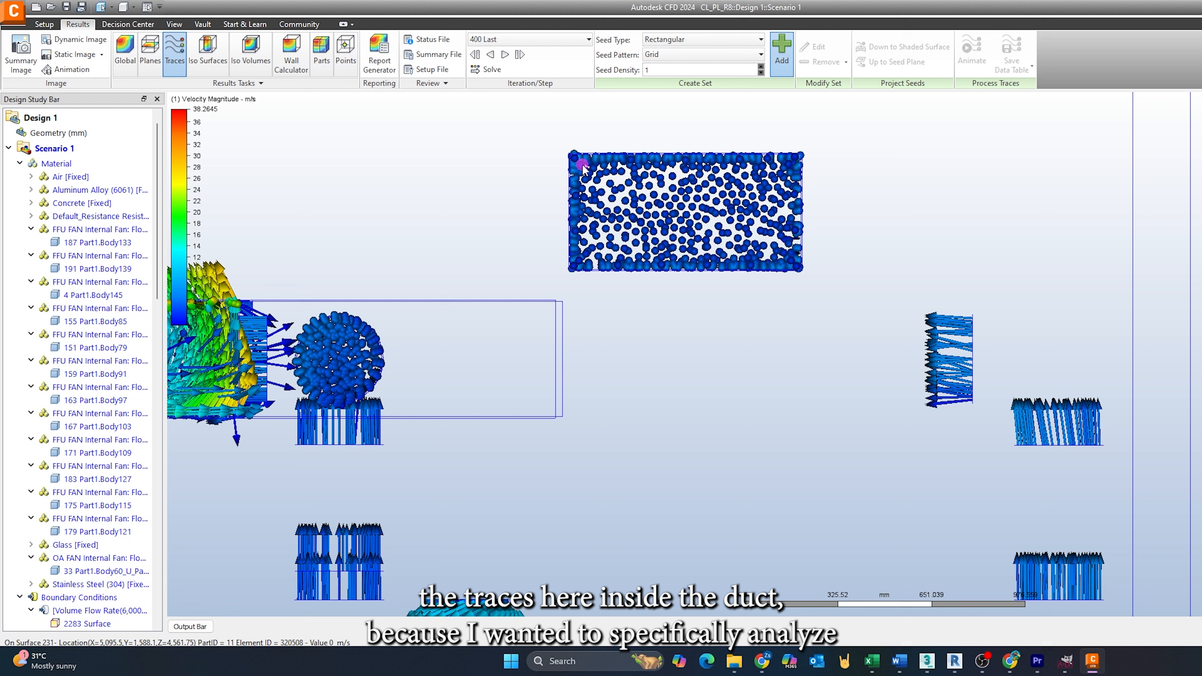
{"action": "left_click", "coordinate": [585, 256]}
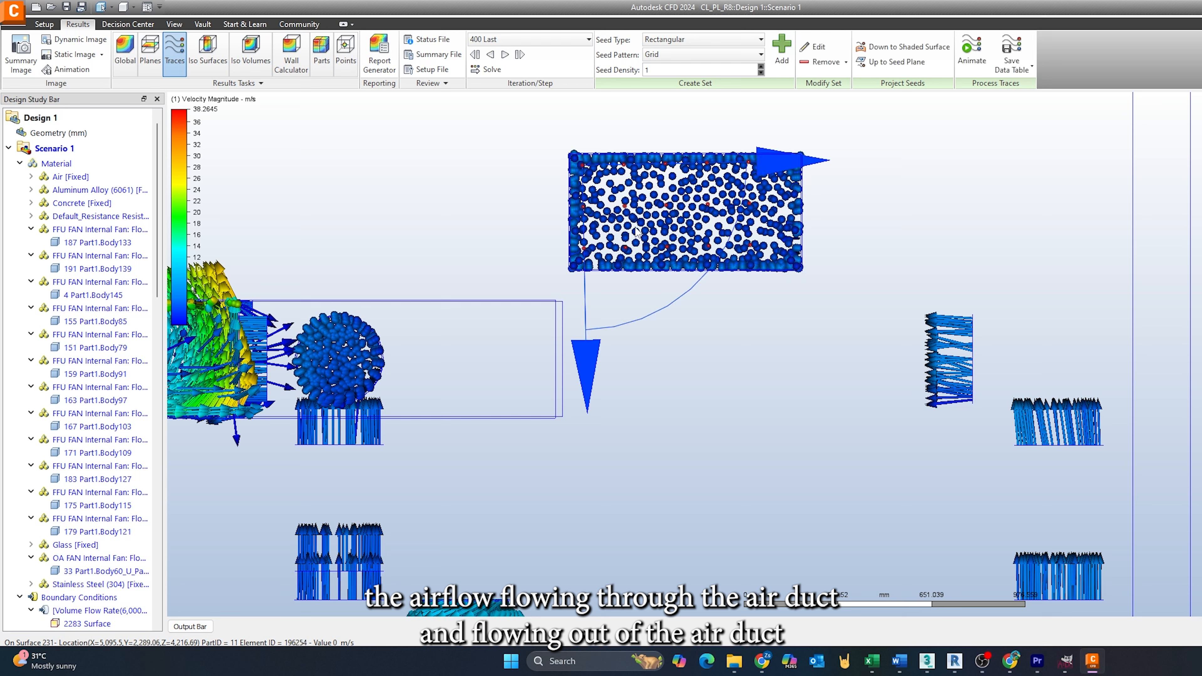
{"action": "left_click", "coordinate": [582, 285]}
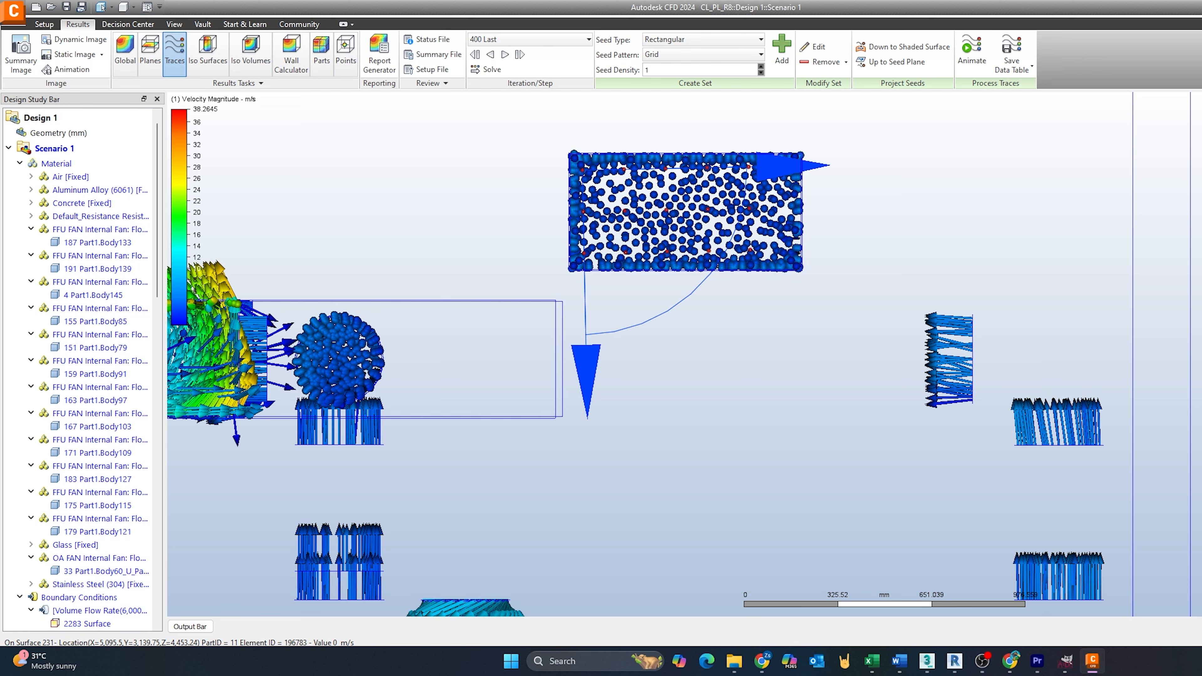
In the front view, move the seed plane along X from the far outer wall into the outdoor air duct near its inlet.
{"action": "scroll", "coordinate": [1088, 303], "scroll_direction": "down", "scroll_amount": 5}
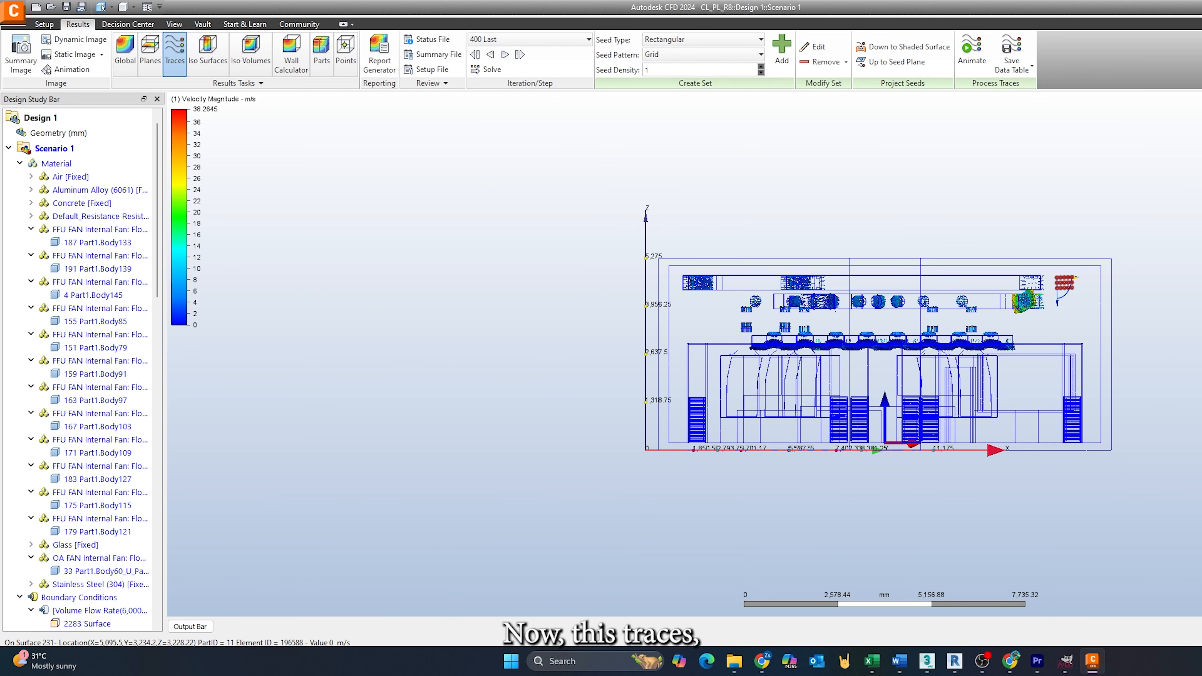
{"action": "middle_click_drag", "start_coordinate": [1075, 320], "coordinate": [996, 338], "text": "shift"}
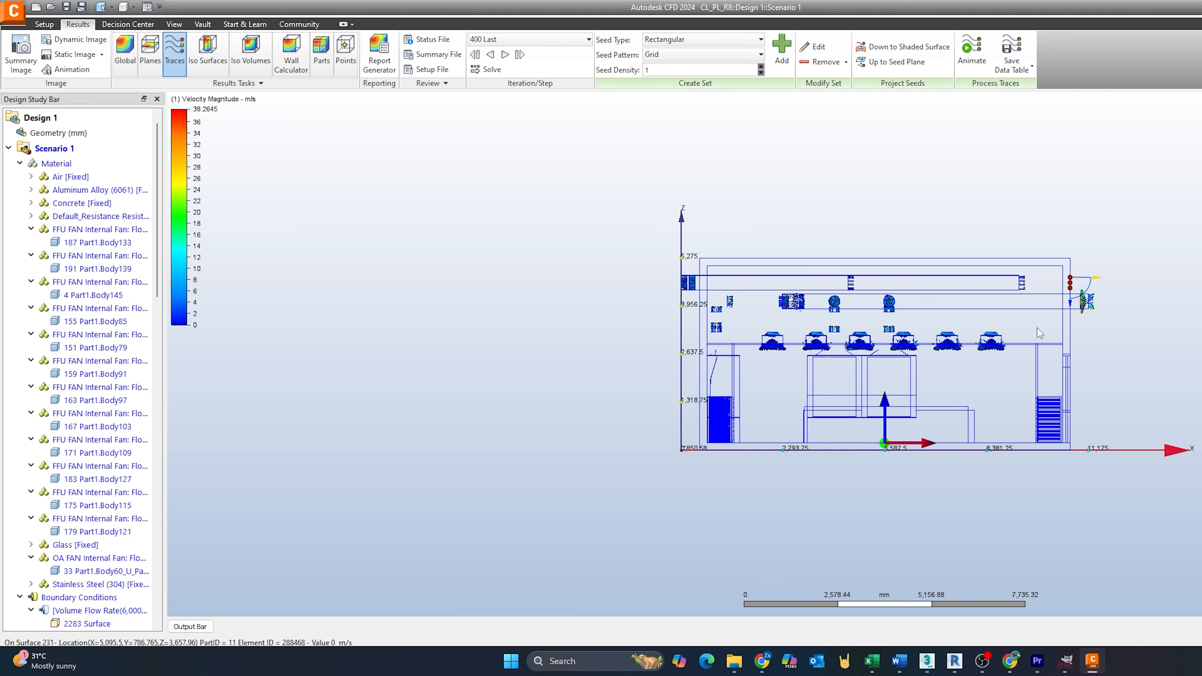
{"action": "scroll", "coordinate": [867, 356], "scroll_direction": "up", "scroll_amount": 6}
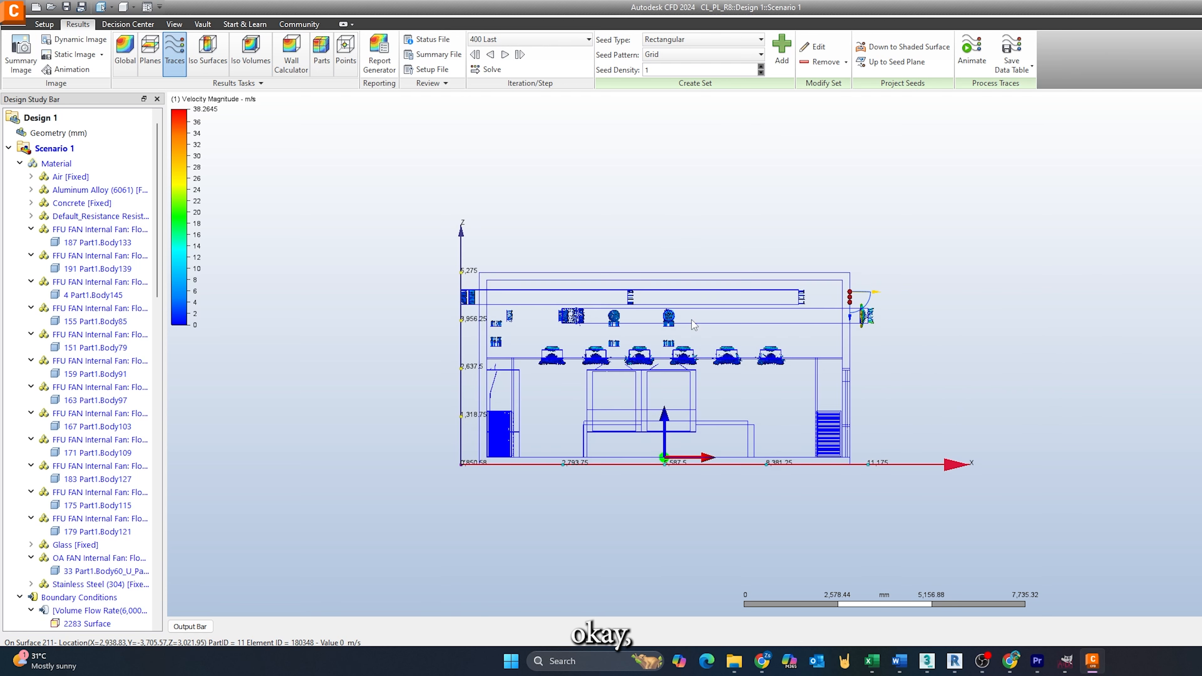
{"action": "scroll", "coordinate": [700, 322], "scroll_direction": "up", "scroll_amount": 3}
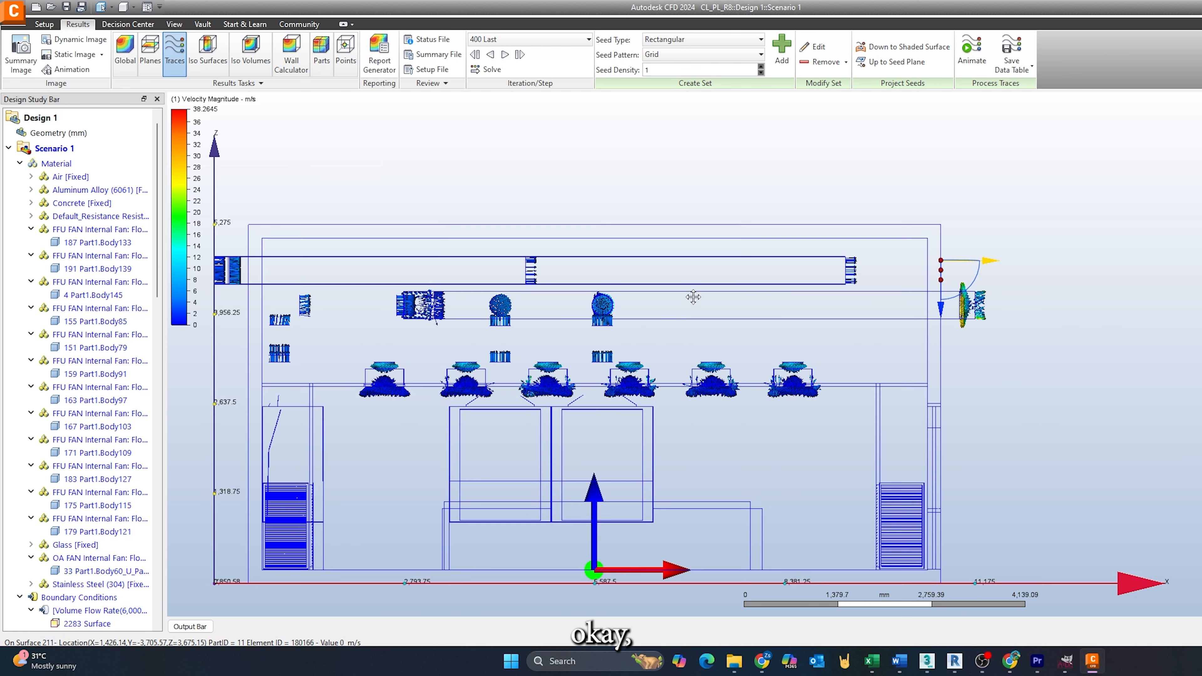
{"action": "middle_click_drag", "start_coordinate": [786, 334], "coordinate": [815, 282]}
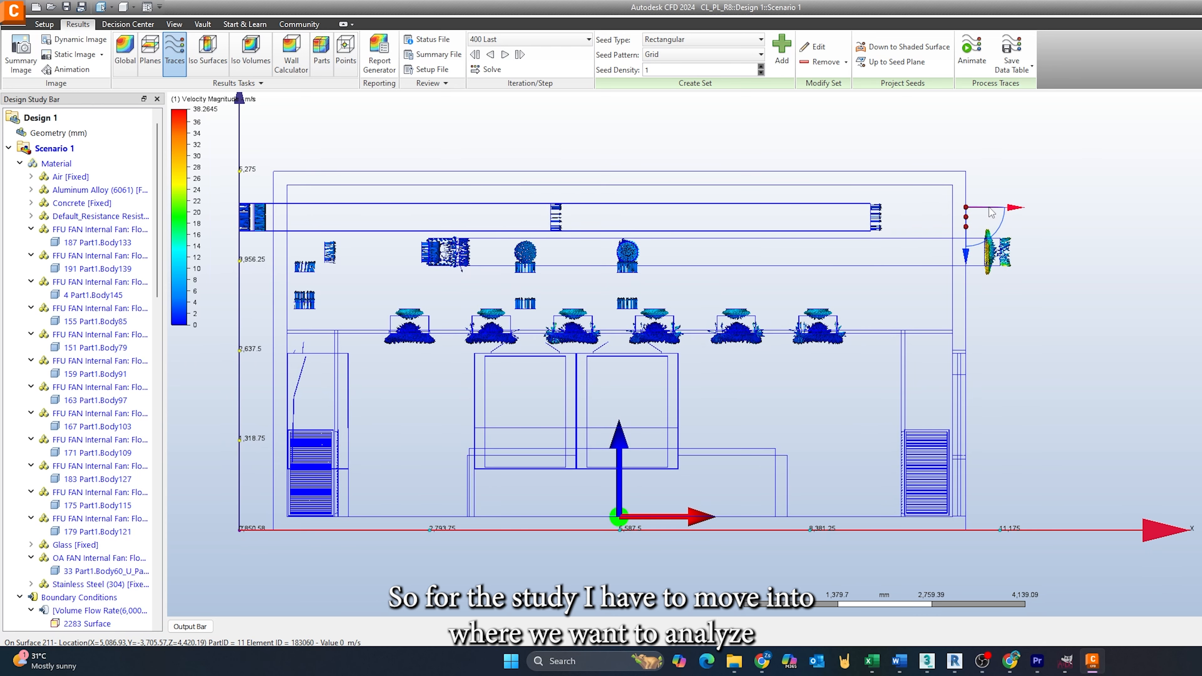
{"action": "mouse_move", "coordinate": [992, 212]}
{"action": "left_mouse_down"}
{"action": "mouse_move", "coordinate": [393, 221]}
{"action": "mouse_move", "coordinate": [1029, 229]}
{"action": "mouse_move", "coordinate": [969, 228]}
{"action": "left_mouse_up"}
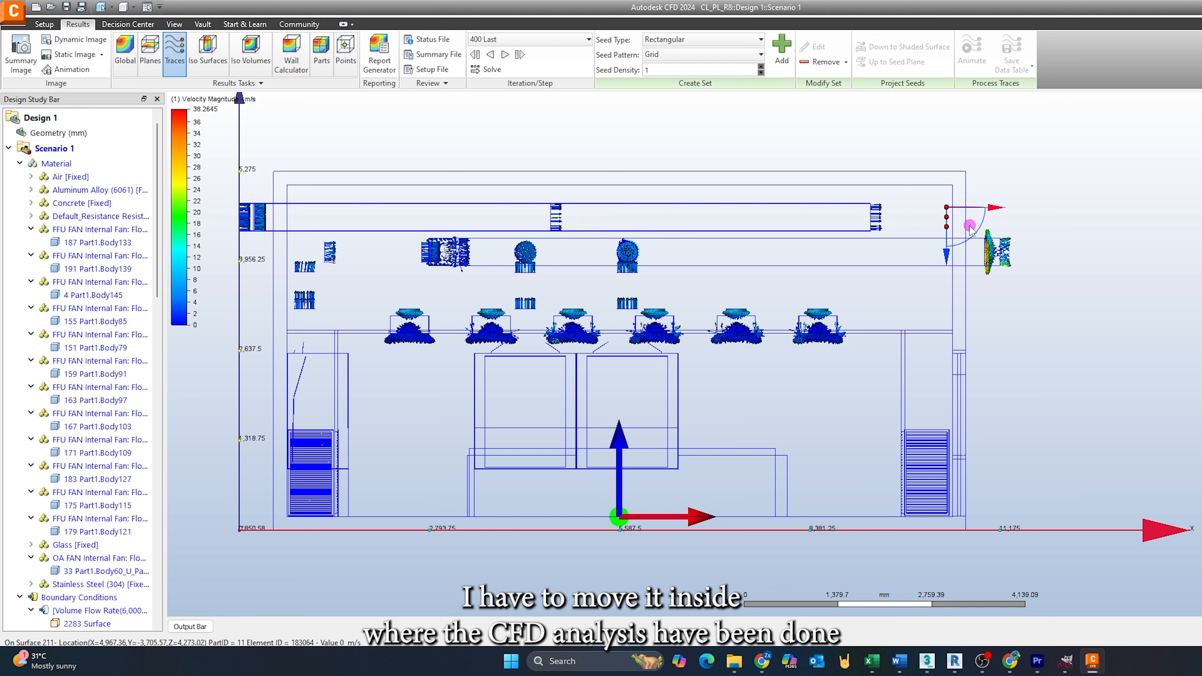
{"action": "mouse_move", "coordinate": [970, 229]}
{"action": "left_mouse_down"}
{"action": "mouse_move", "coordinate": [766, 237]}
{"action": "mouse_move", "coordinate": [838, 241]}
{"action": "mouse_move", "coordinate": [298, 232]}
{"action": "mouse_move", "coordinate": [397, 220]}
{"action": "mouse_move", "coordinate": [837, 222]}
{"action": "mouse_move", "coordinate": [407, 229]}
{"action": "mouse_move", "coordinate": [311, 217]}
{"action": "mouse_move", "coordinate": [321, 222]}
{"action": "left_mouse_up"}
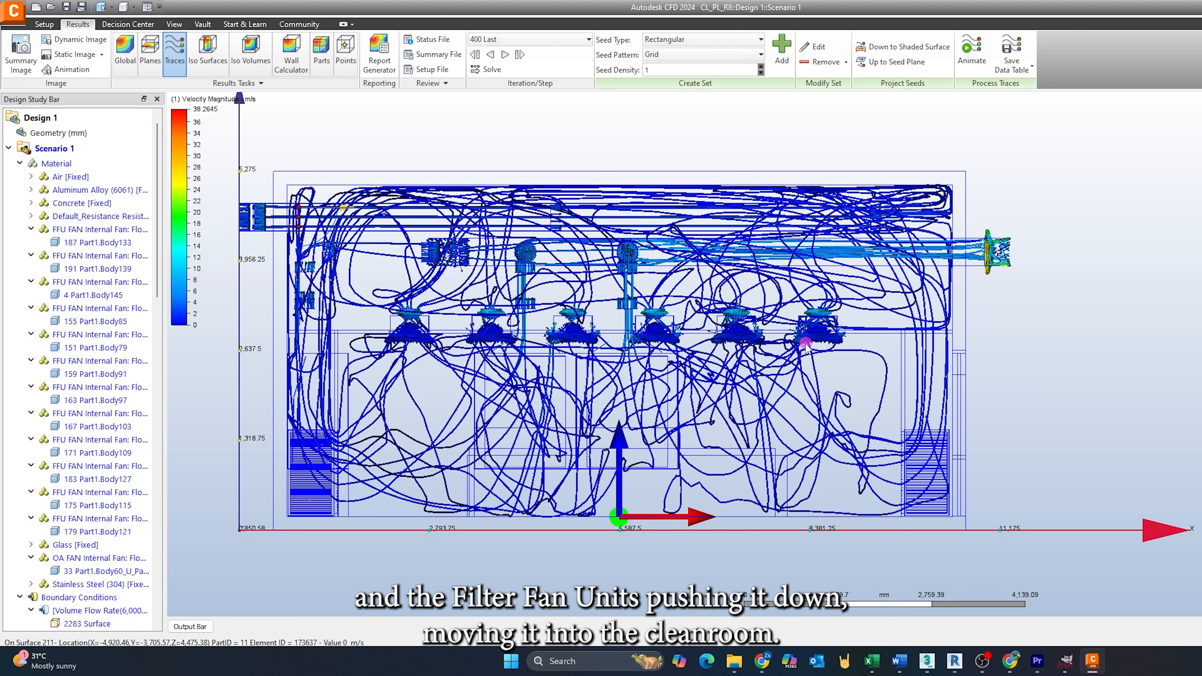
Examine the outdoor air duct traces in the isometric view and review the convergence plot, hiding it again when done.
{"action": "scroll", "coordinate": [813, 337], "scroll_direction": "up", "scroll_amount": 1}
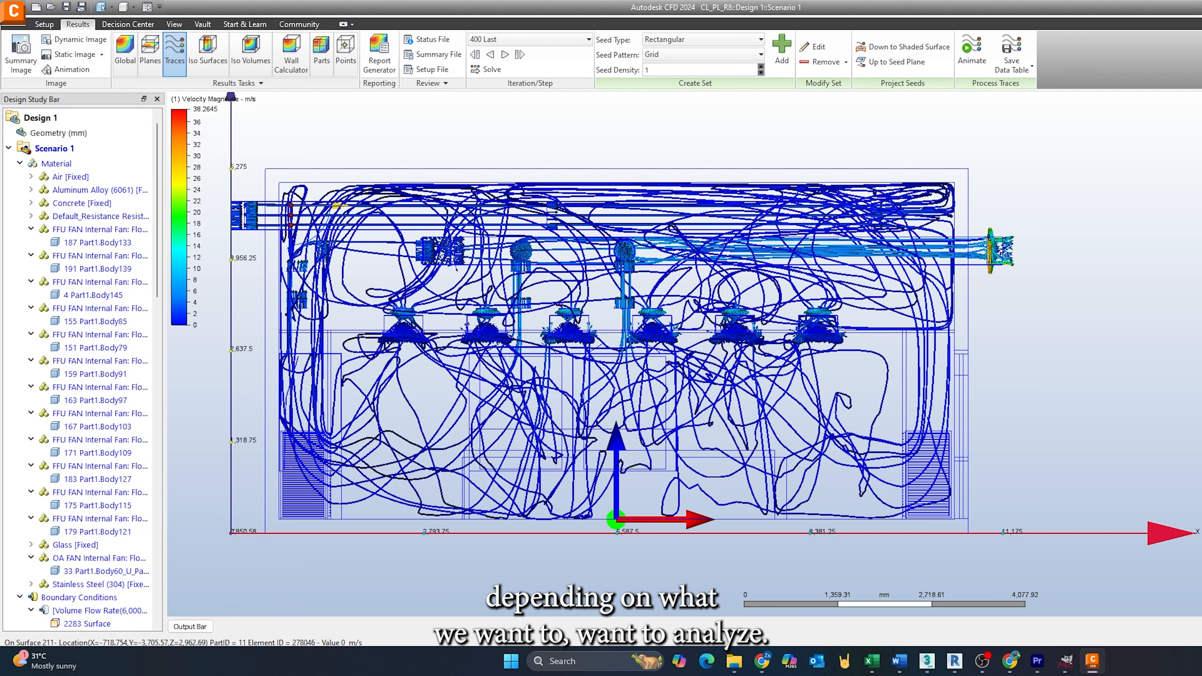
{"action": "left_click", "coordinate": [1201, 124]}
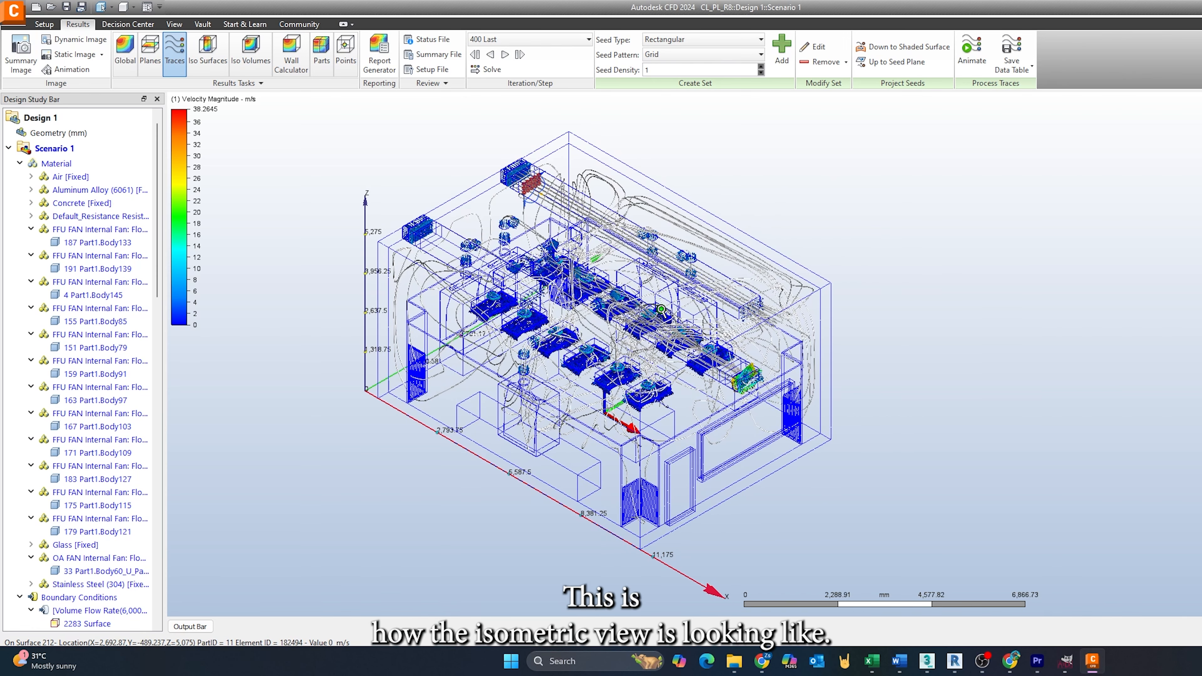
{"action": "scroll", "coordinate": [662, 309], "scroll_direction": "up", "scroll_amount": 2}
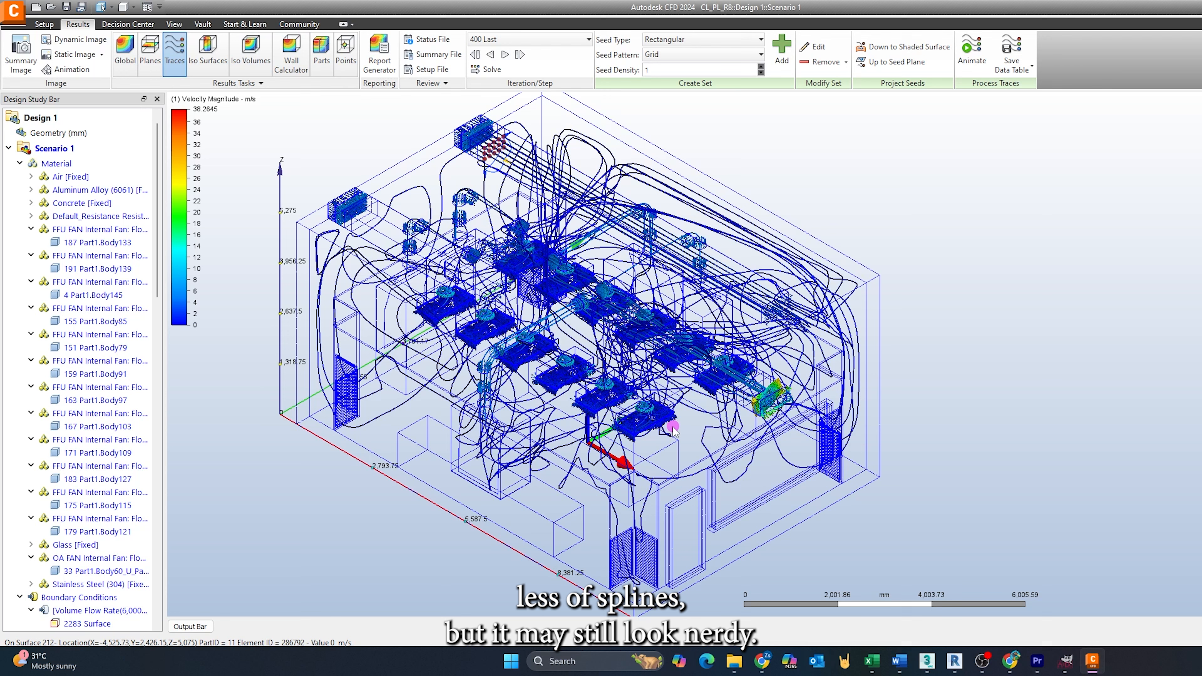
{"action": "scroll", "coordinate": [667, 431], "scroll_direction": "up", "scroll_amount": 1}
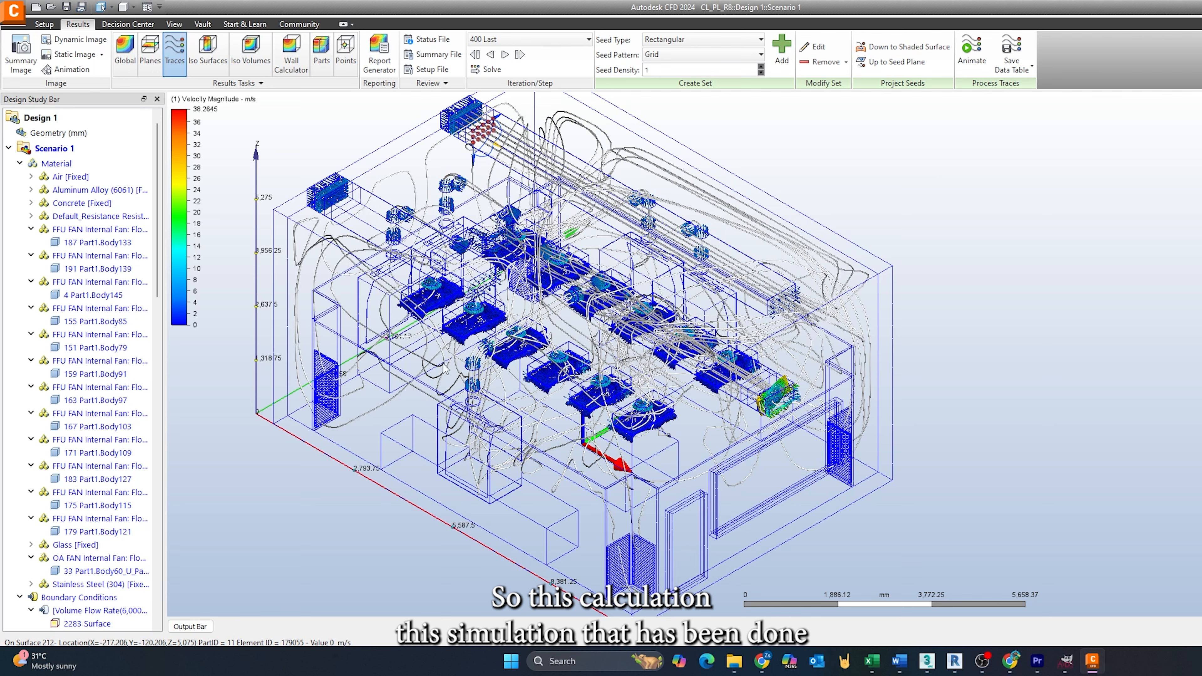
{"action": "left_click", "coordinate": [190, 626]}
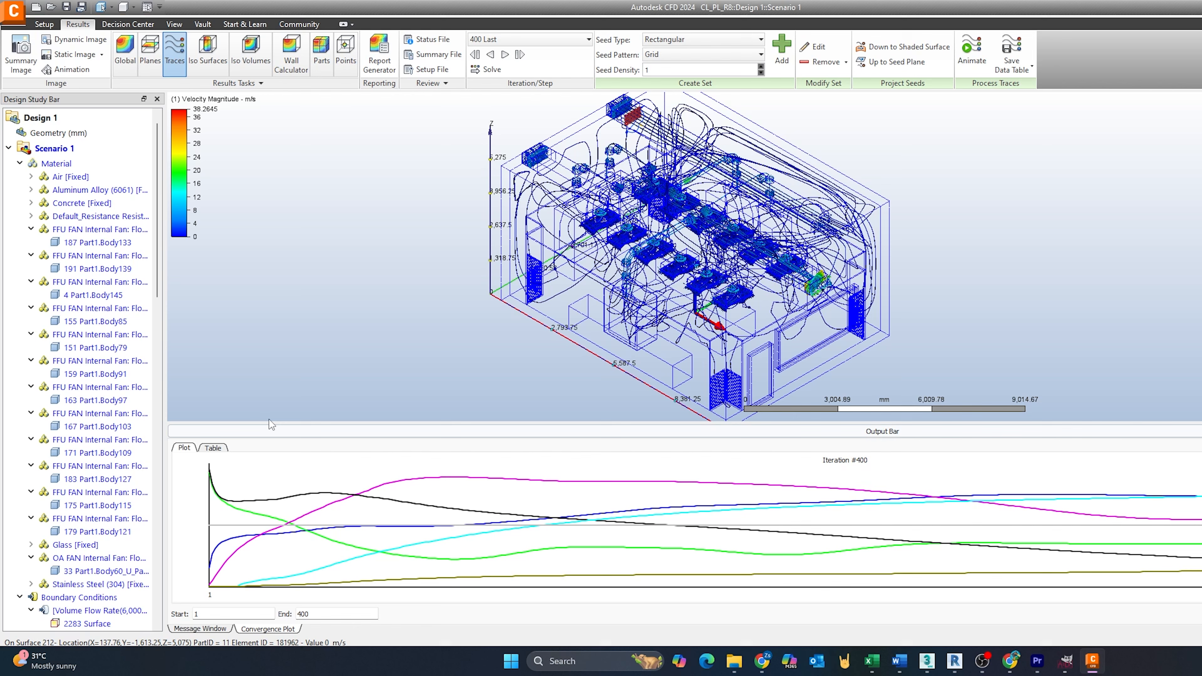
{"action": "left_click", "coordinate": [843, 432]}
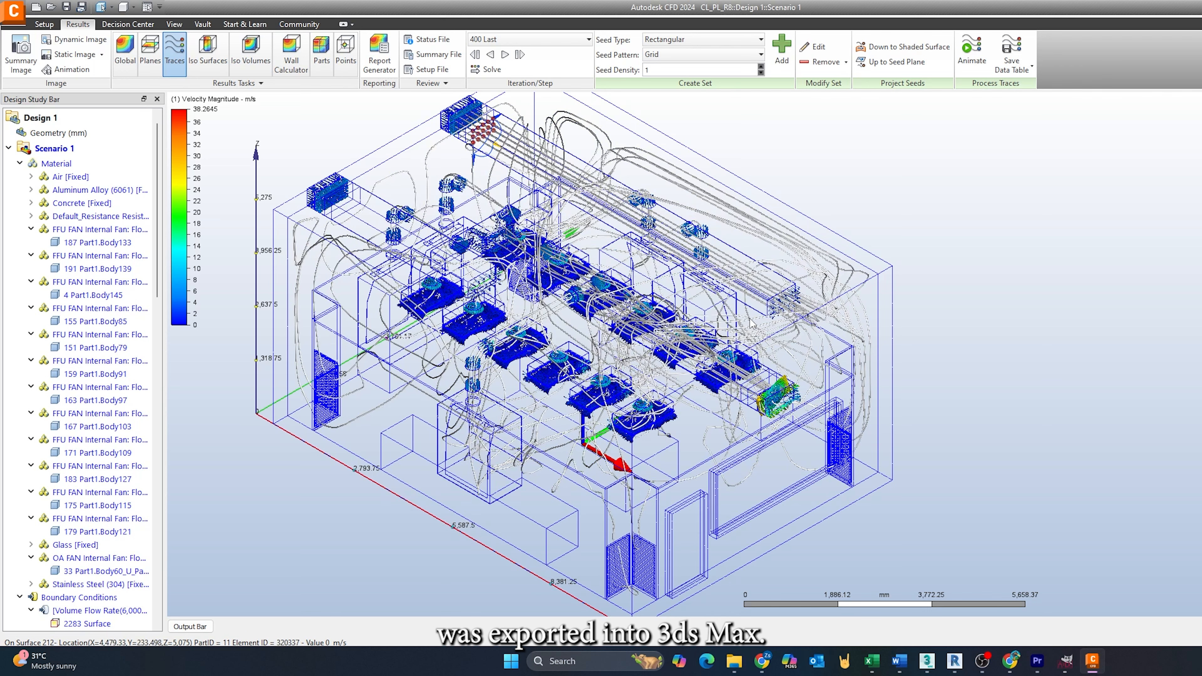
Switch to the cleanroom scene in 3ds Max and unhide the CFDImportData001 point cloud.
{"action": "left_click", "coordinate": [928, 661]}
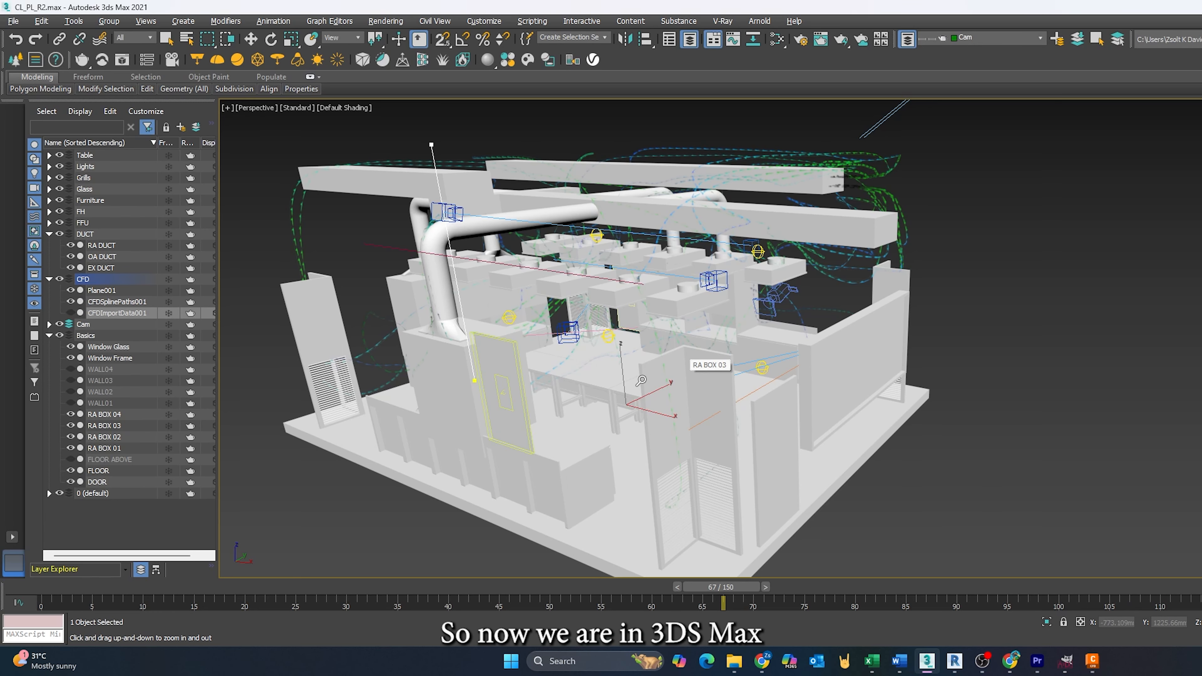
{"action": "mouse_move", "coordinate": [641, 381]}
{"action": "middle_mouse_down", "text": "alt"}
{"action": "mouse_move", "coordinate": [617, 384]}
{"action": "mouse_move", "coordinate": [644, 381]}
{"action": "middle_mouse_up", "text": "alt"}
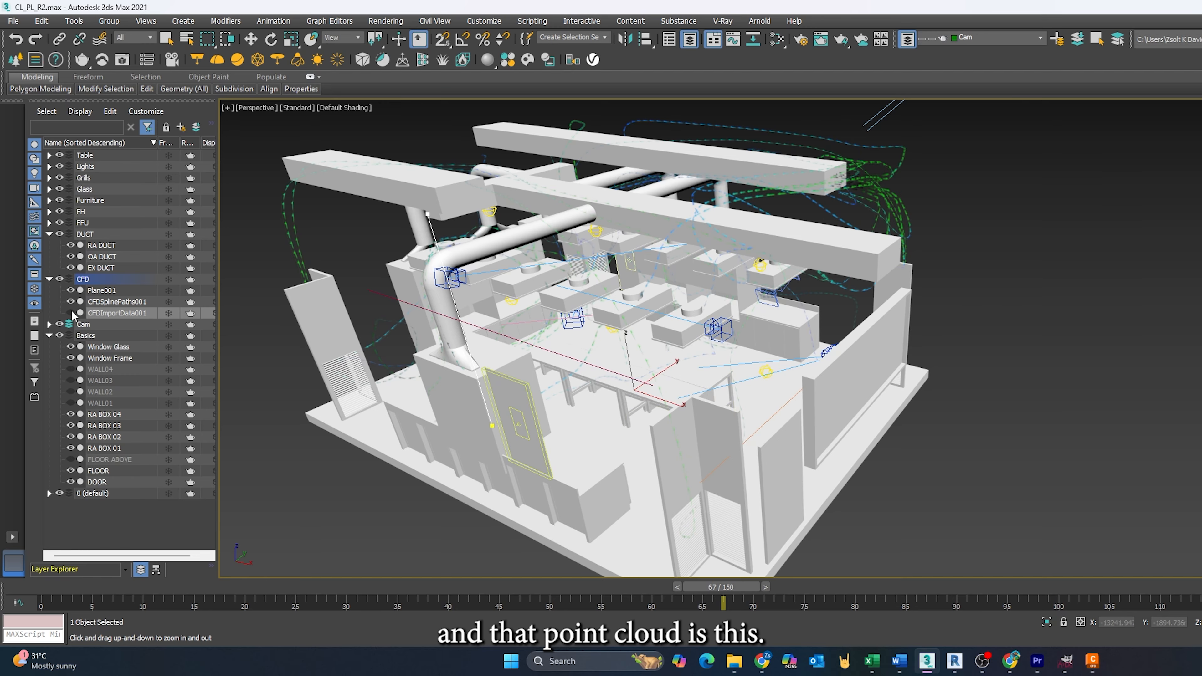
{"action": "left_click", "coordinate": [70, 313]}
{"action": "middle_click_drag", "start_coordinate": [821, 407], "coordinate": [849, 421]}
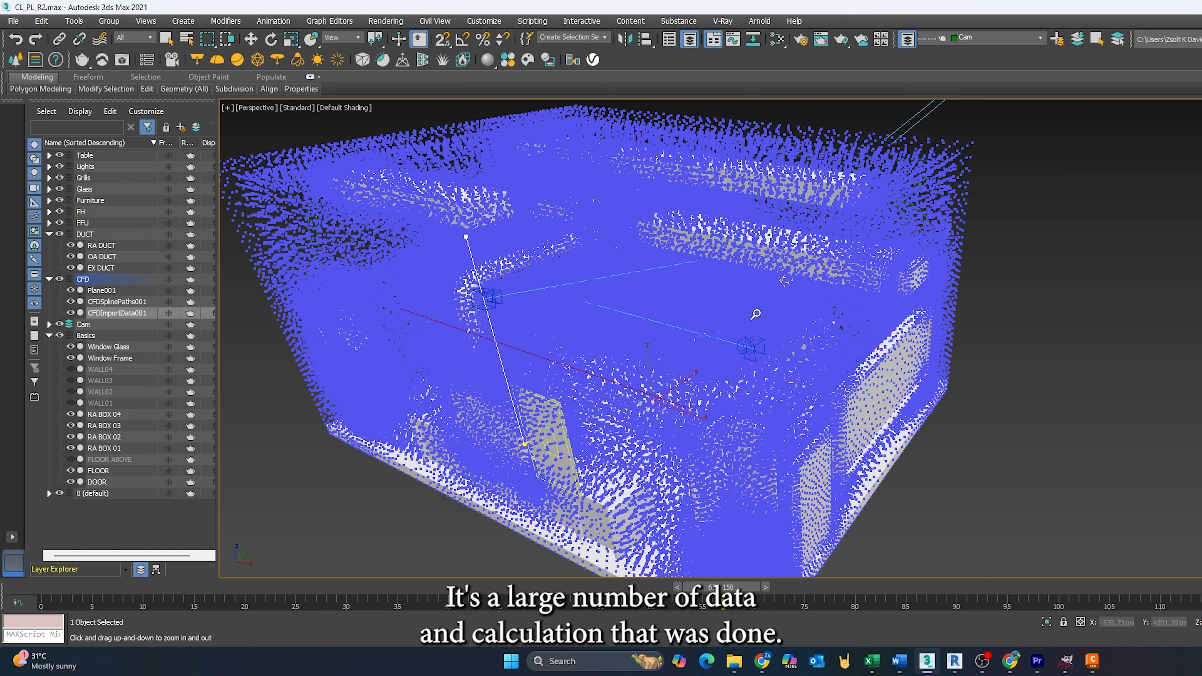
{"action": "middle_click_drag", "start_coordinate": [744, 282], "coordinate": [746, 296]}
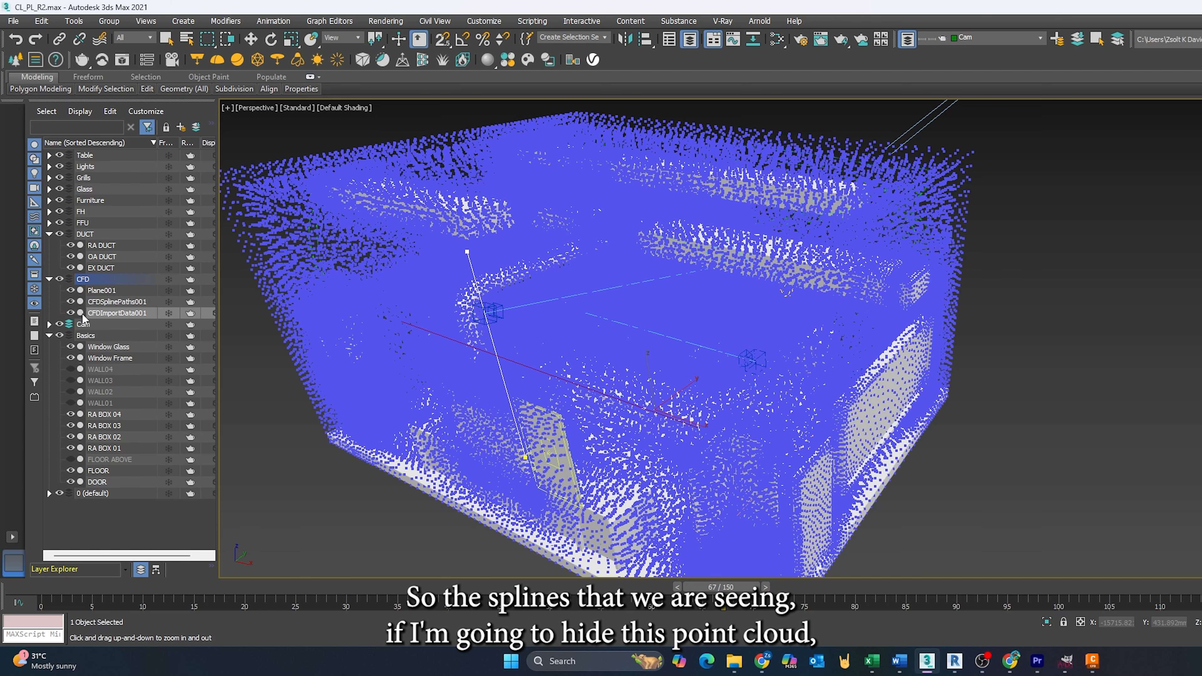
Toggle the CFDImportData001 point cloud to compare it with the spline paths, leaving it hidden.
{"action": "left_click", "coordinate": [70, 314]}
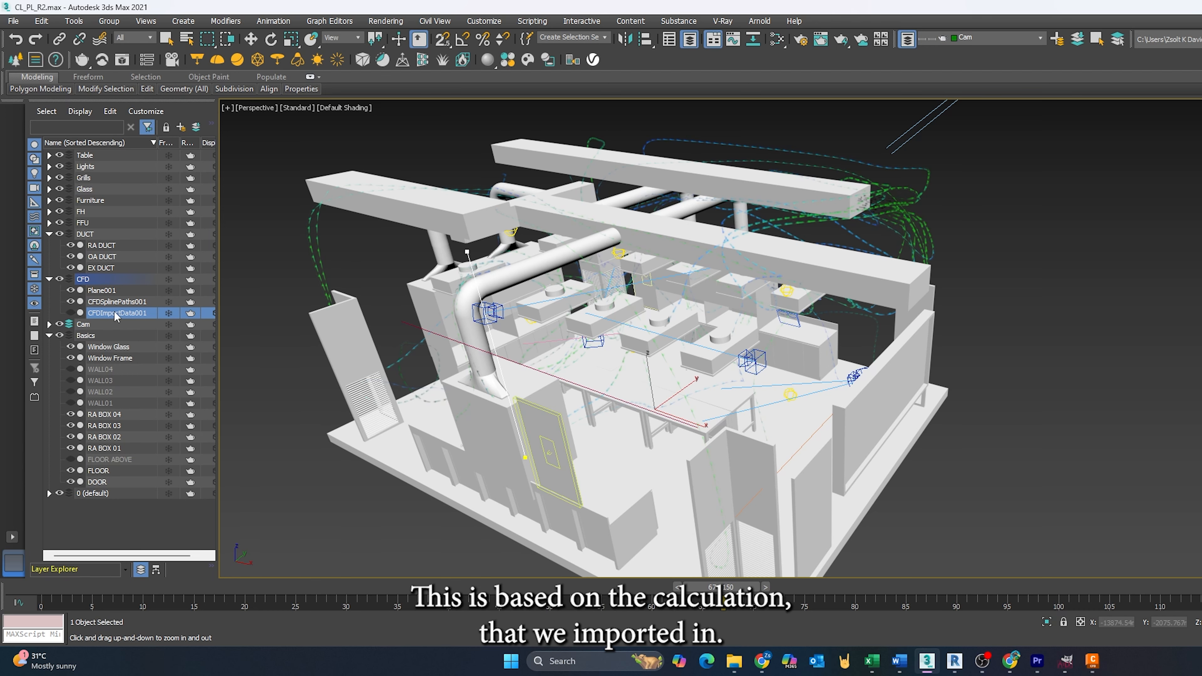
{"action": "left_click", "coordinate": [71, 313]}
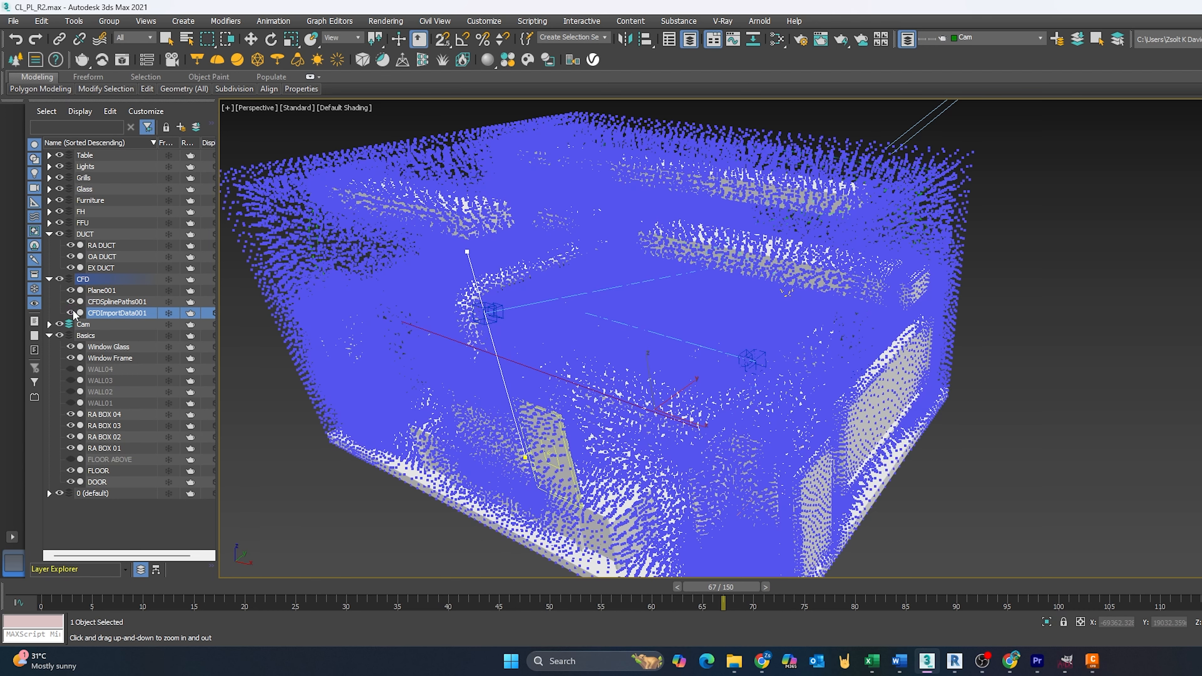
{"action": "left_click", "coordinate": [70, 313]}
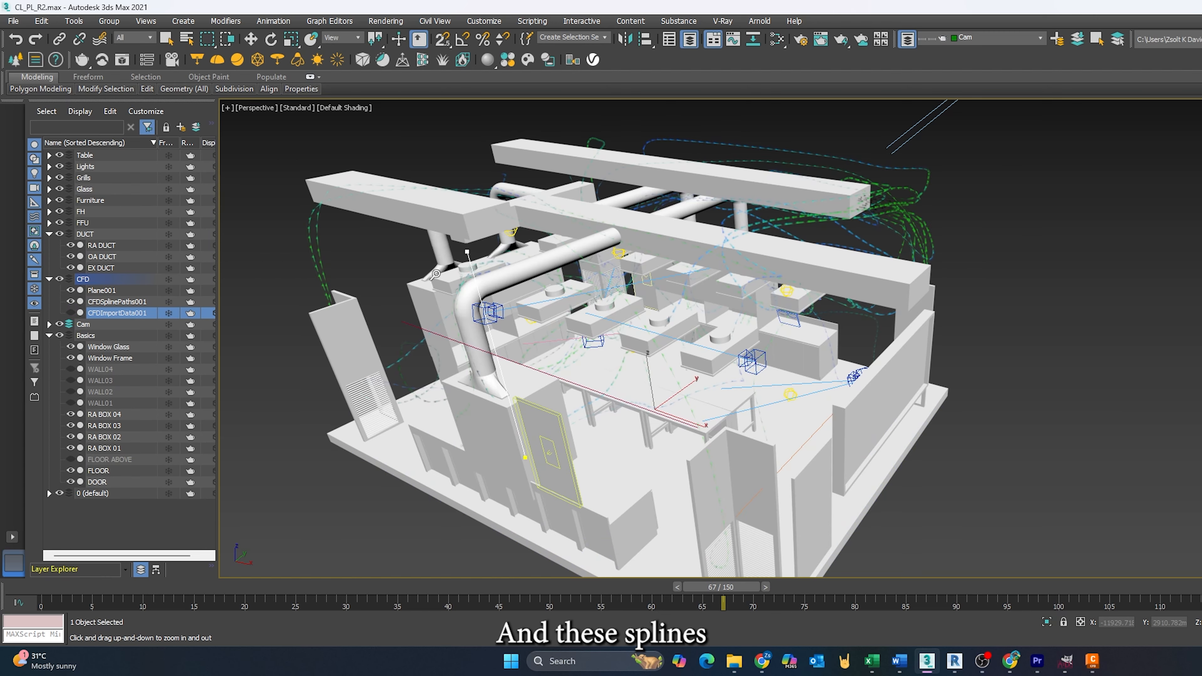
{"action": "left_click_drag", "start_coordinate": [427, 275], "coordinate": [432, 287]}
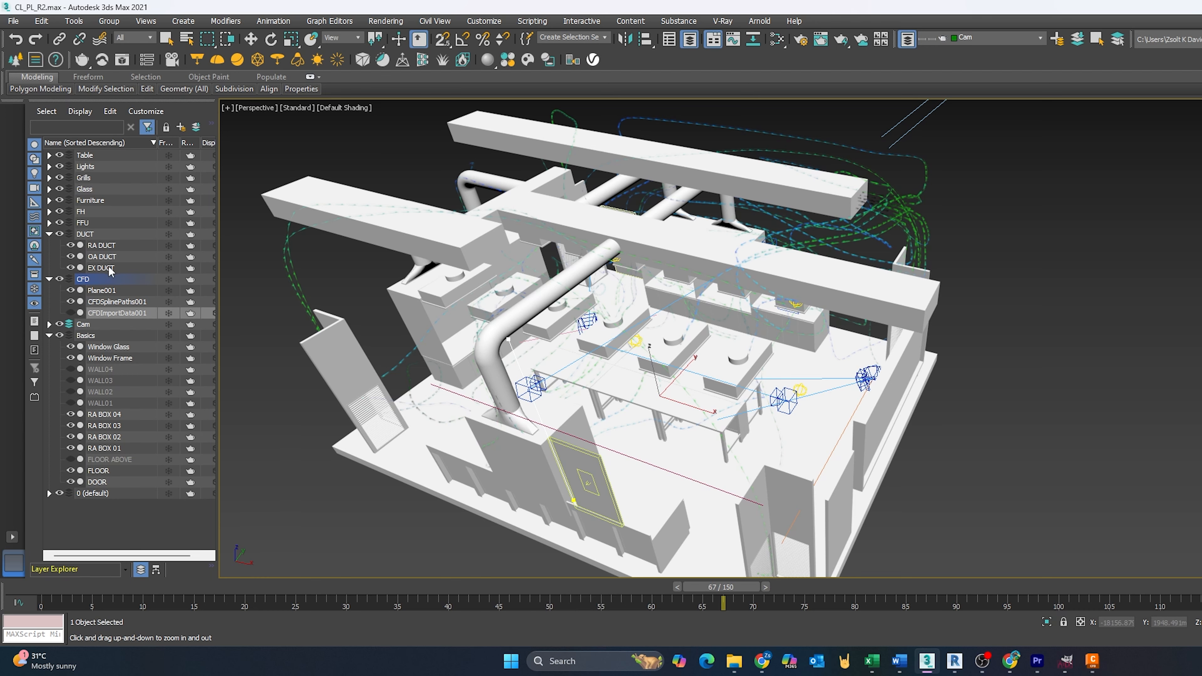
Hide the OA DUCT and examine the spline starting points on the small plane at the duct's inlet end.
{"action": "left_click", "coordinate": [71, 256]}
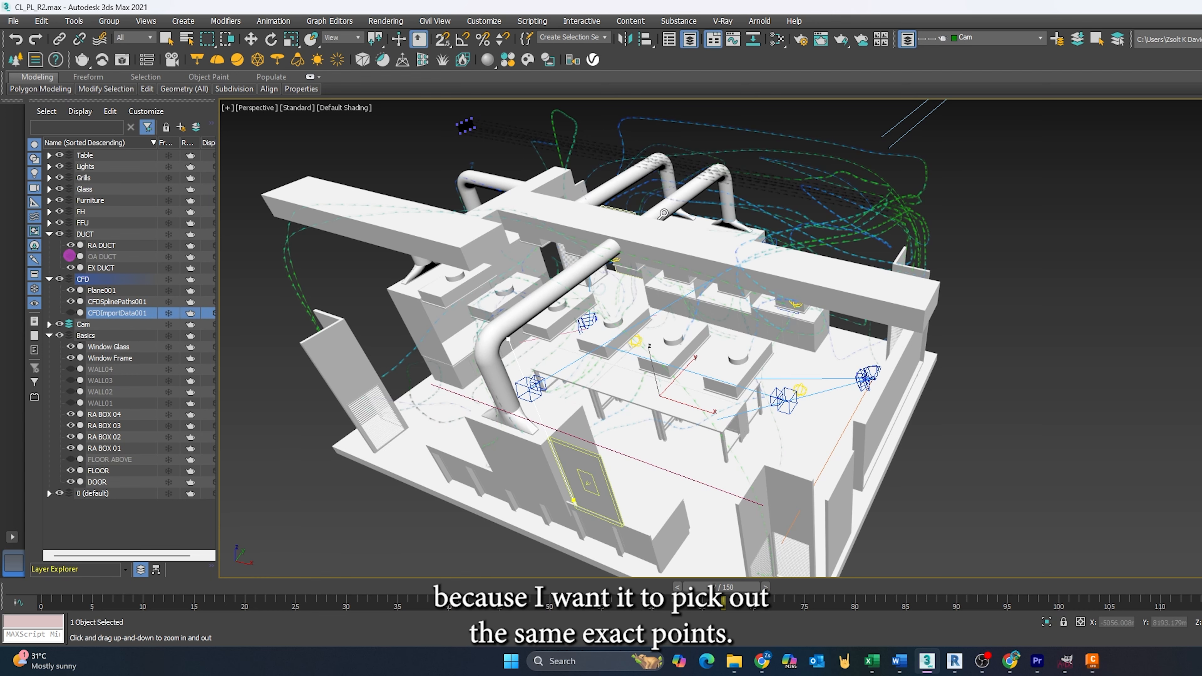
{"action": "left_click_drag", "start_coordinate": [495, 214], "coordinate": [517, 271]}
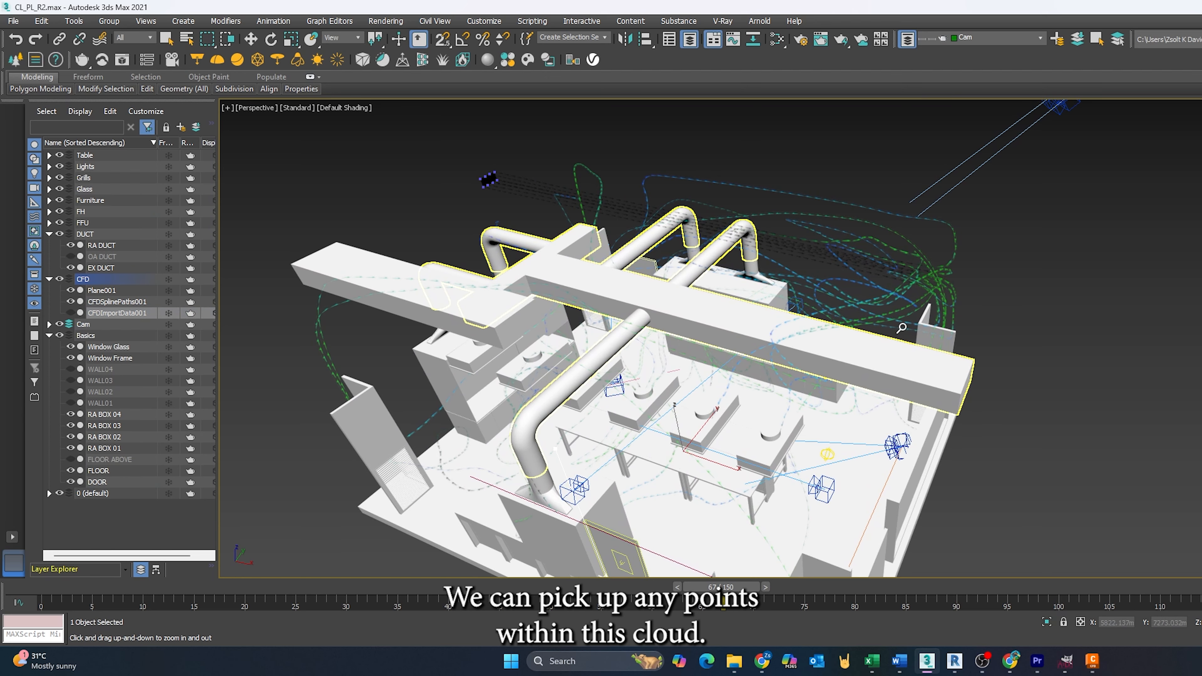
{"action": "left_click_drag", "start_coordinate": [531, 240], "coordinate": [473, 258]}
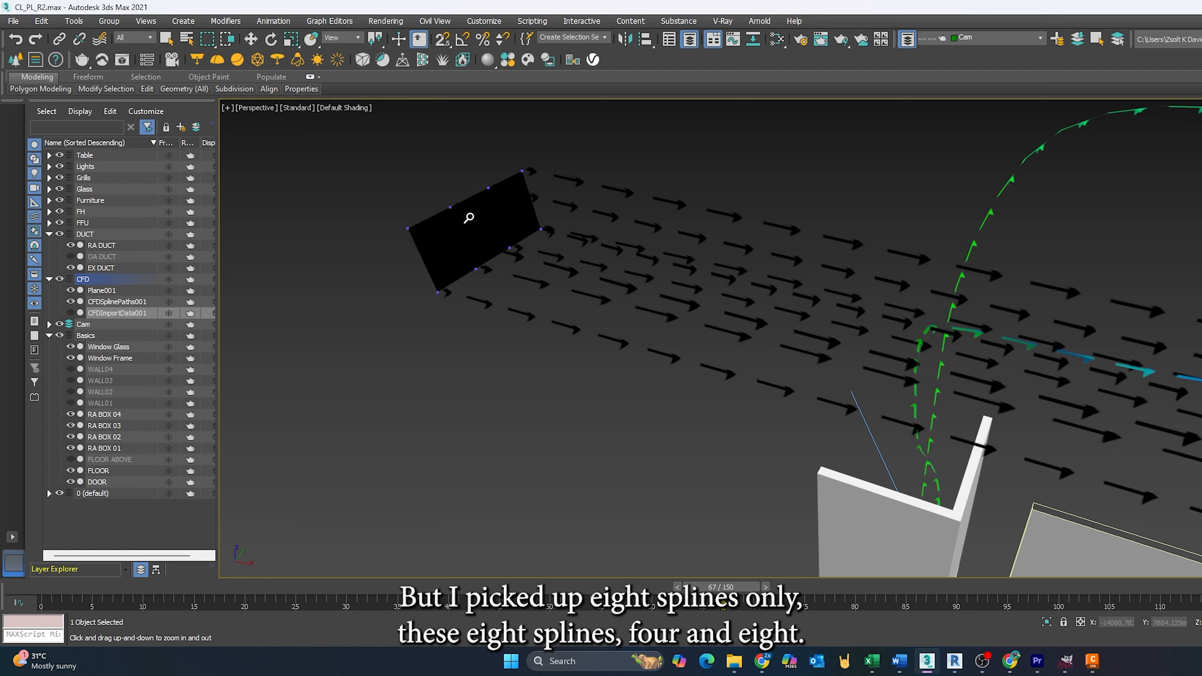
{"action": "middle_click_drag", "start_coordinate": [609, 380], "coordinate": [403, 322]}
{"action": "left_click_drag", "start_coordinate": [405, 272], "coordinate": [406, 255]}
{"action": "left_click_drag", "start_coordinate": [550, 259], "coordinate": [782, 407]}
{"action": "middle_click_drag", "start_coordinate": [835, 455], "coordinate": [734, 335]}
{"action": "left_click_drag", "start_coordinate": [748, 326], "coordinate": [764, 438]}
{"action": "middle_click_drag", "start_coordinate": [765, 439], "coordinate": [681, 381]}
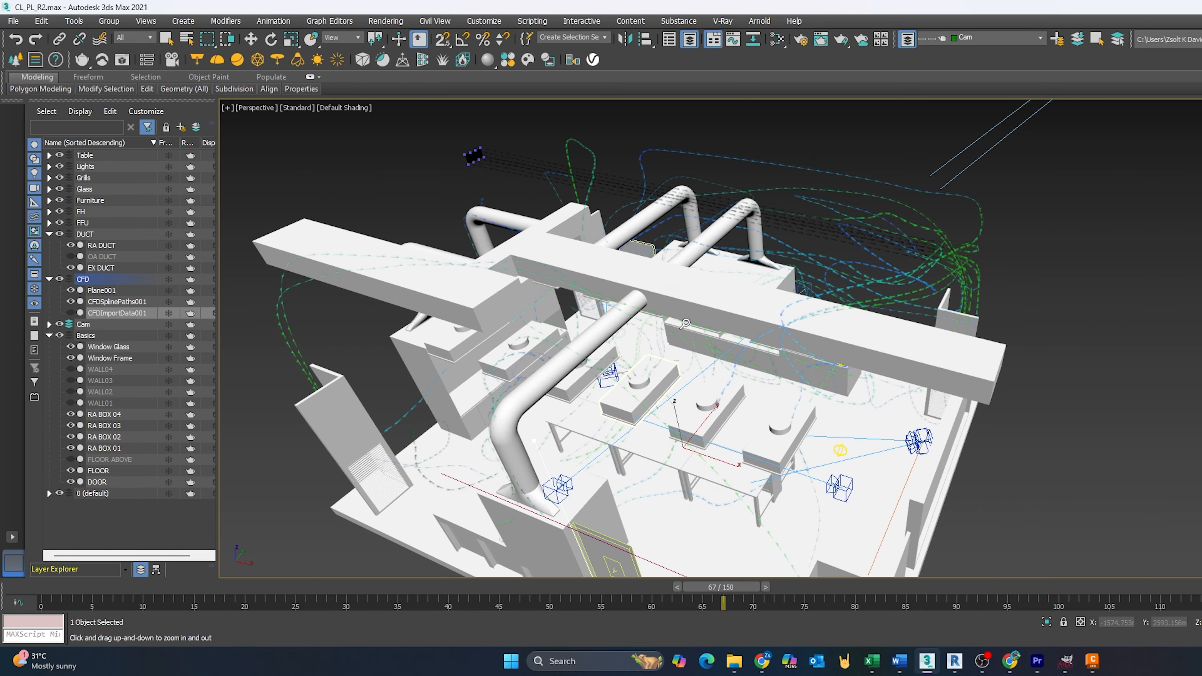
{"action": "scroll", "coordinate": [687, 307], "scroll_direction": "down", "scroll_amount": 2}
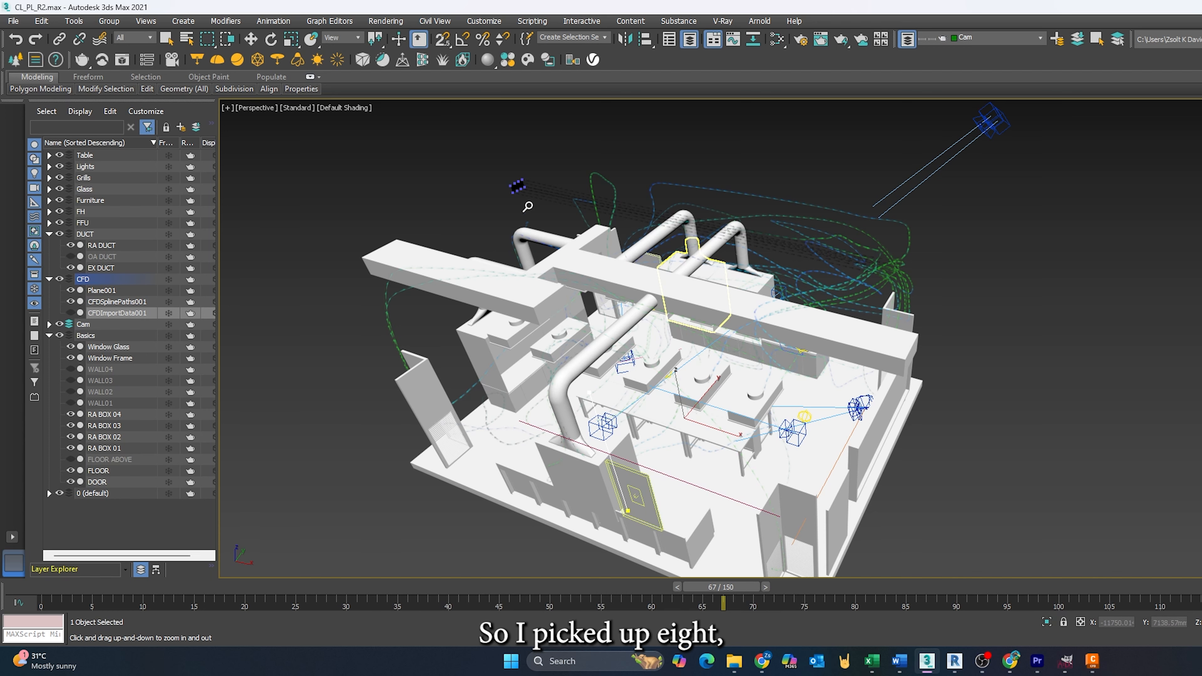
Play the airflow spline animation and unhide the OA DUCT while it runs.
{"action": "middle_click_drag", "start_coordinate": [687, 362], "coordinate": [673, 338], "text": "alt"}
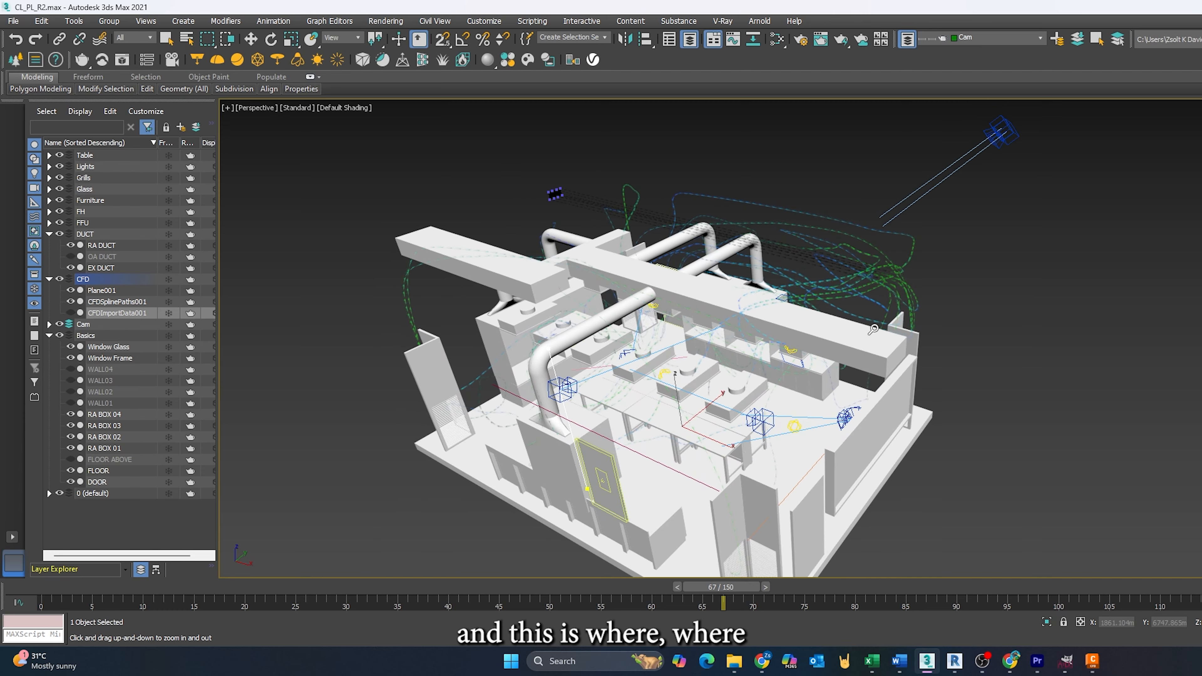
{"action": "scroll", "coordinate": [742, 290], "scroll_direction": "up", "scroll_amount": 6}
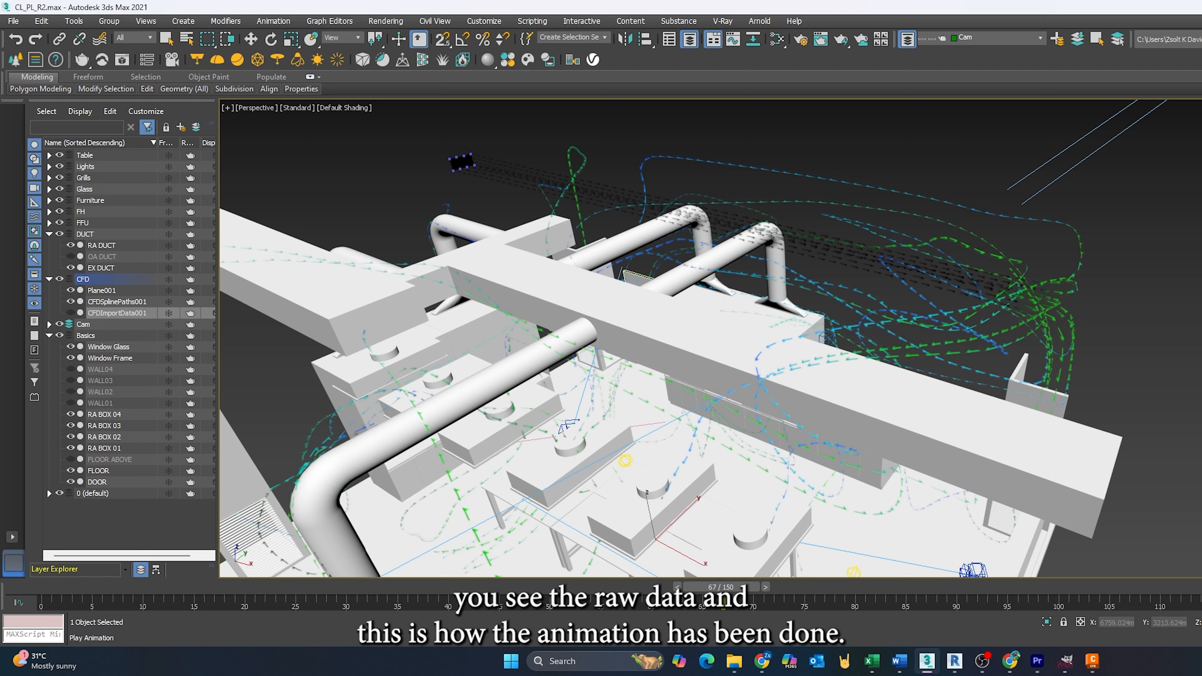
{"action": "key", "text": "/"}
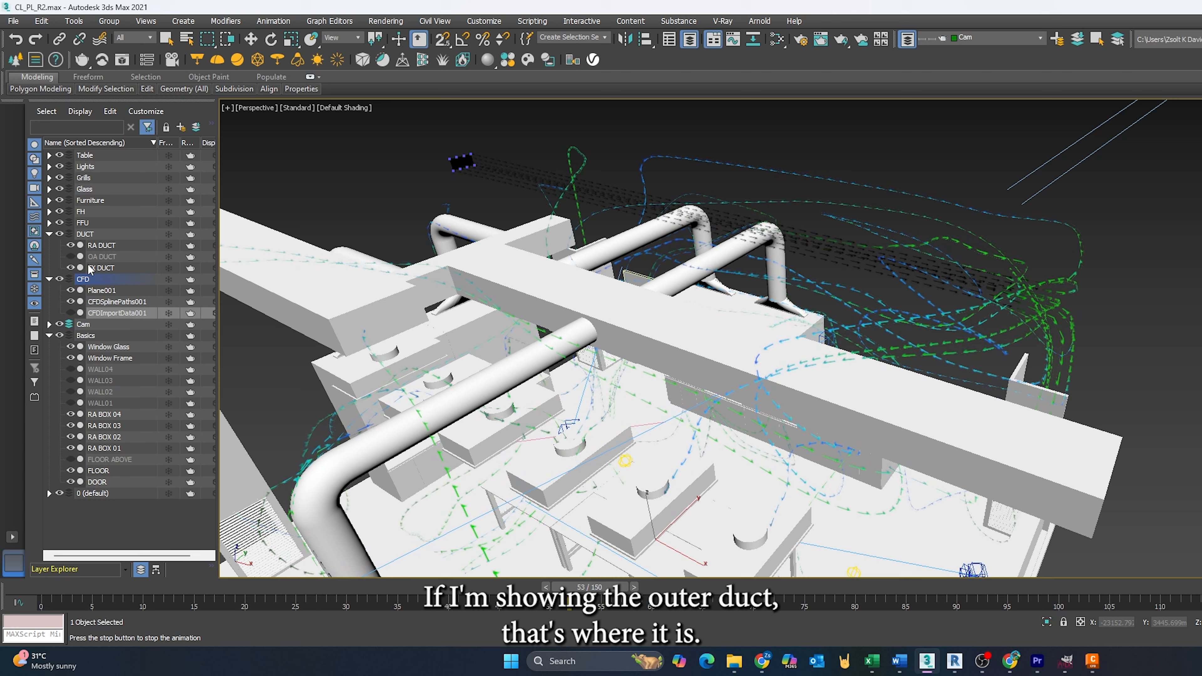
{"action": "left_click", "coordinate": [70, 257]}
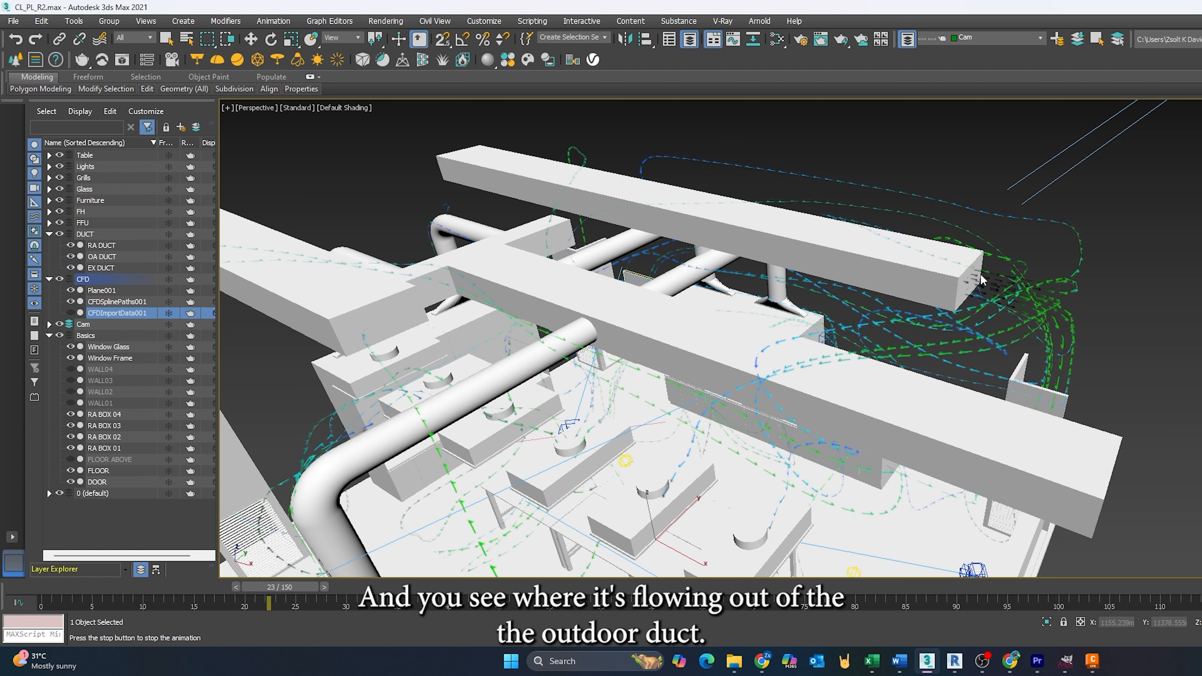
Examine the animated airflow from the outdoor air duct's outlet through the cleanroom from several angles.
{"action": "middle_click_drag", "start_coordinate": [921, 334], "coordinate": [824, 191], "text": "alt"}
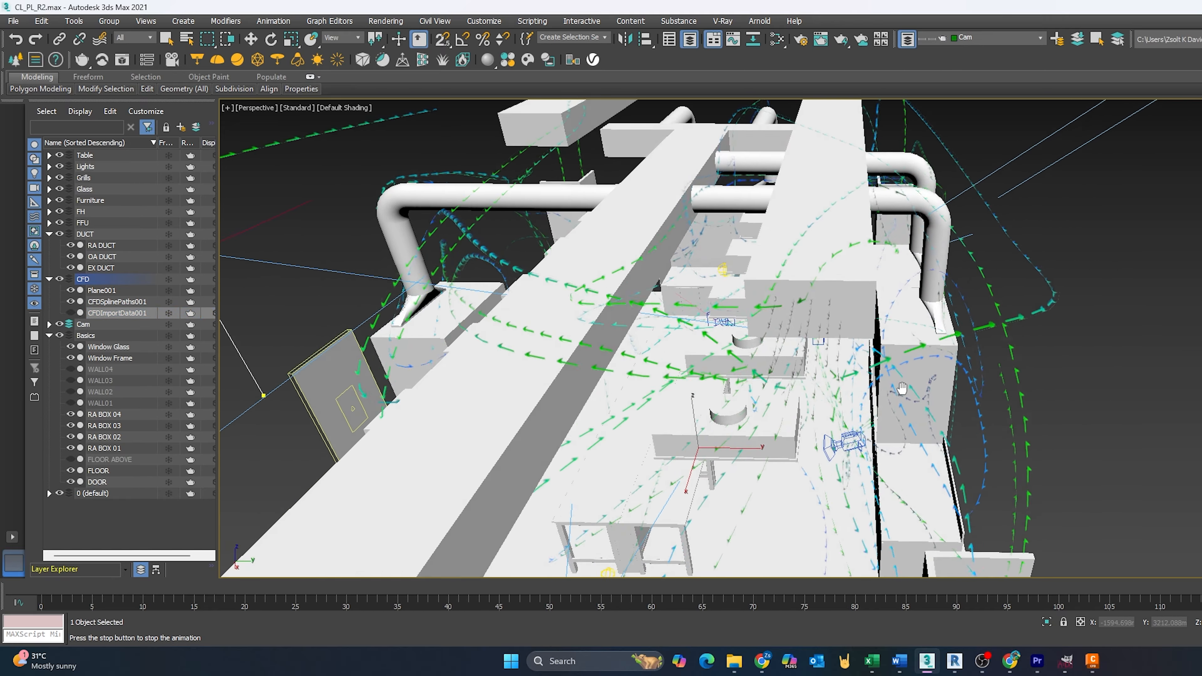
{"action": "middle_click_drag", "start_coordinate": [902, 392], "coordinate": [1060, 279], "text": "alt"}
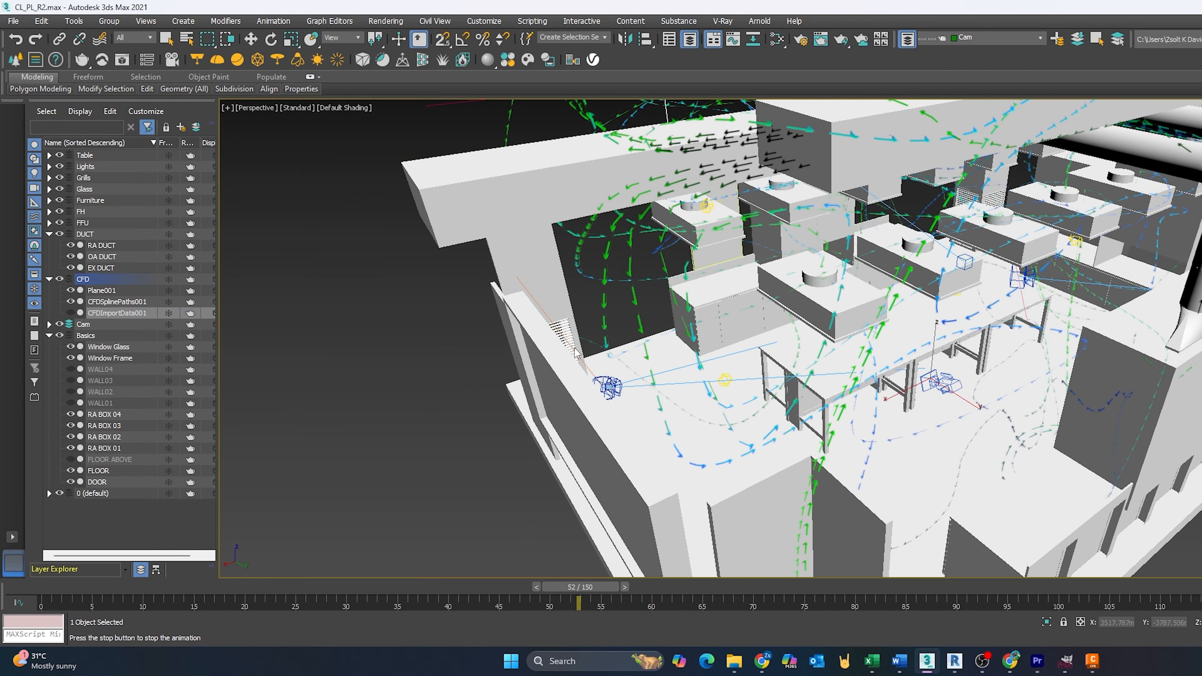
{"action": "middle_click_drag", "start_coordinate": [521, 327], "coordinate": [559, 332], "text": "alt"}
{"action": "middle_click_drag", "start_coordinate": [559, 331], "coordinate": [593, 377]}
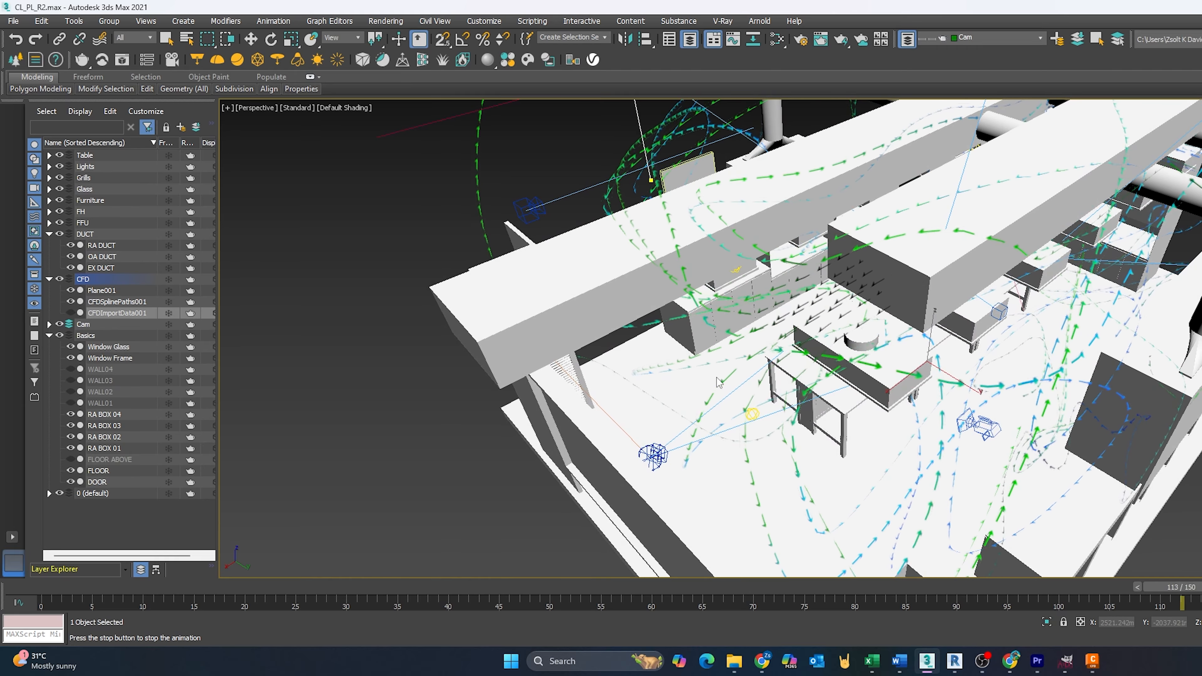
{"action": "middle_click_drag", "start_coordinate": [897, 286], "coordinate": [851, 301]}
{"action": "middle_click_drag", "start_coordinate": [851, 300], "coordinate": [843, 249], "text": "alt"}
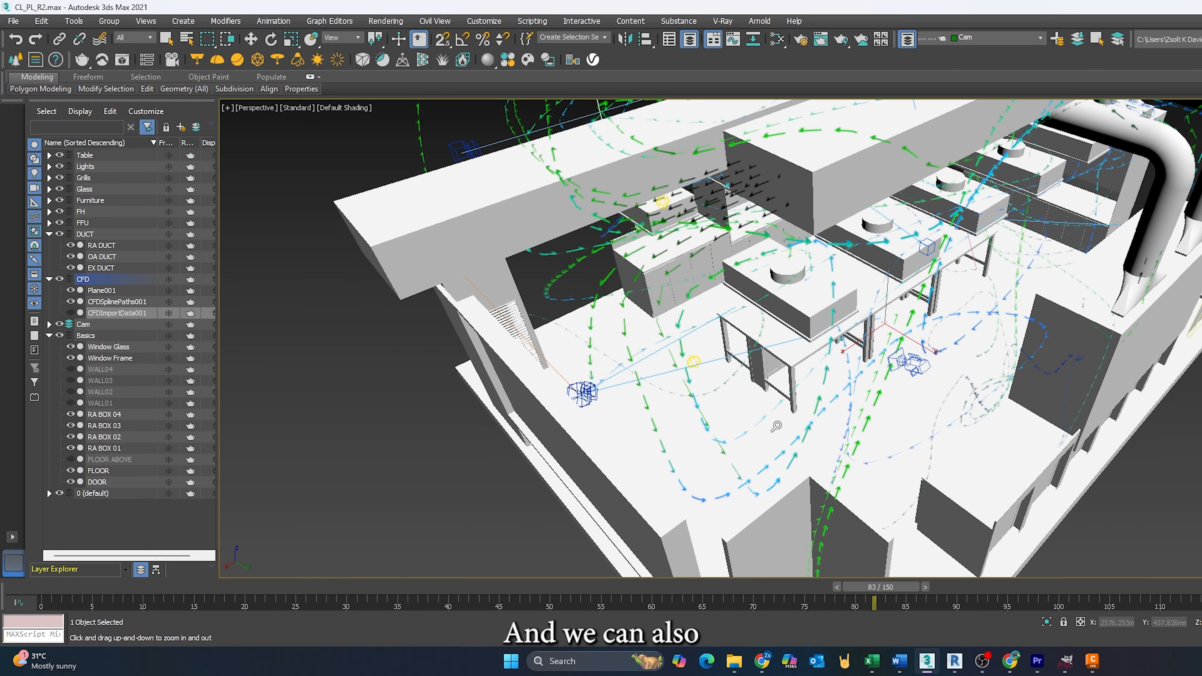
{"action": "scroll", "coordinate": [748, 435], "scroll_direction": "down", "scroll_amount": 4}
{"action": "middle_click_drag", "start_coordinate": [749, 471], "coordinate": [712, 494]}
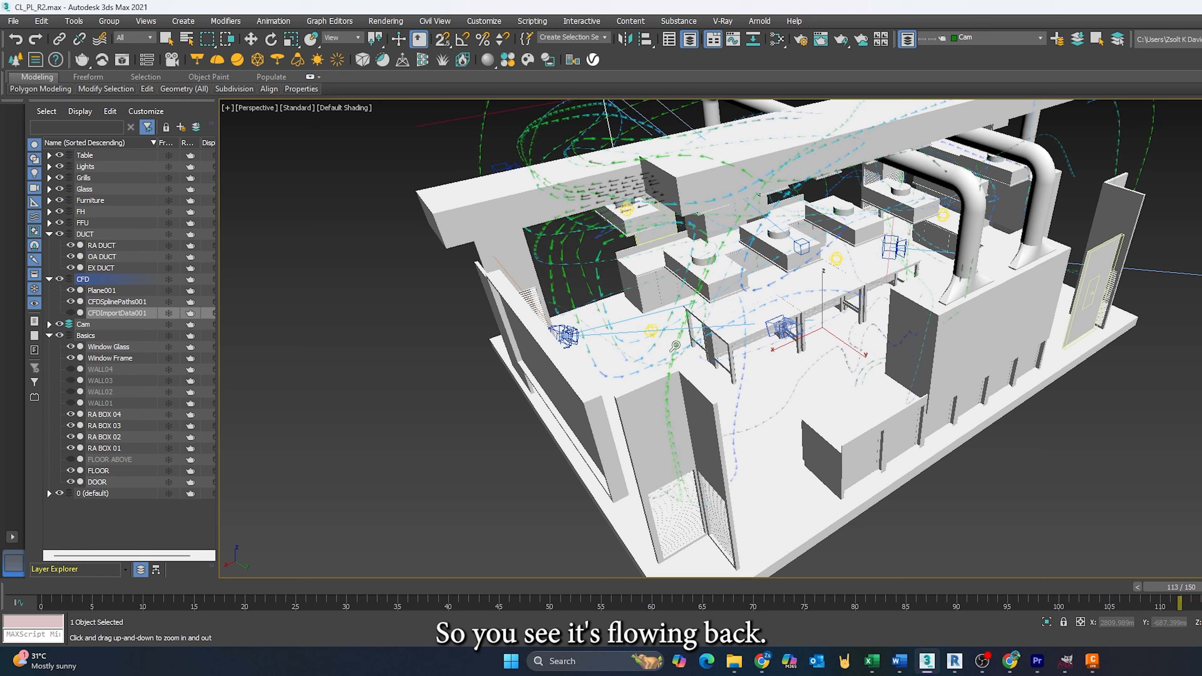
{"action": "middle_click_drag", "start_coordinate": [307, 325], "coordinate": [296, 340]}
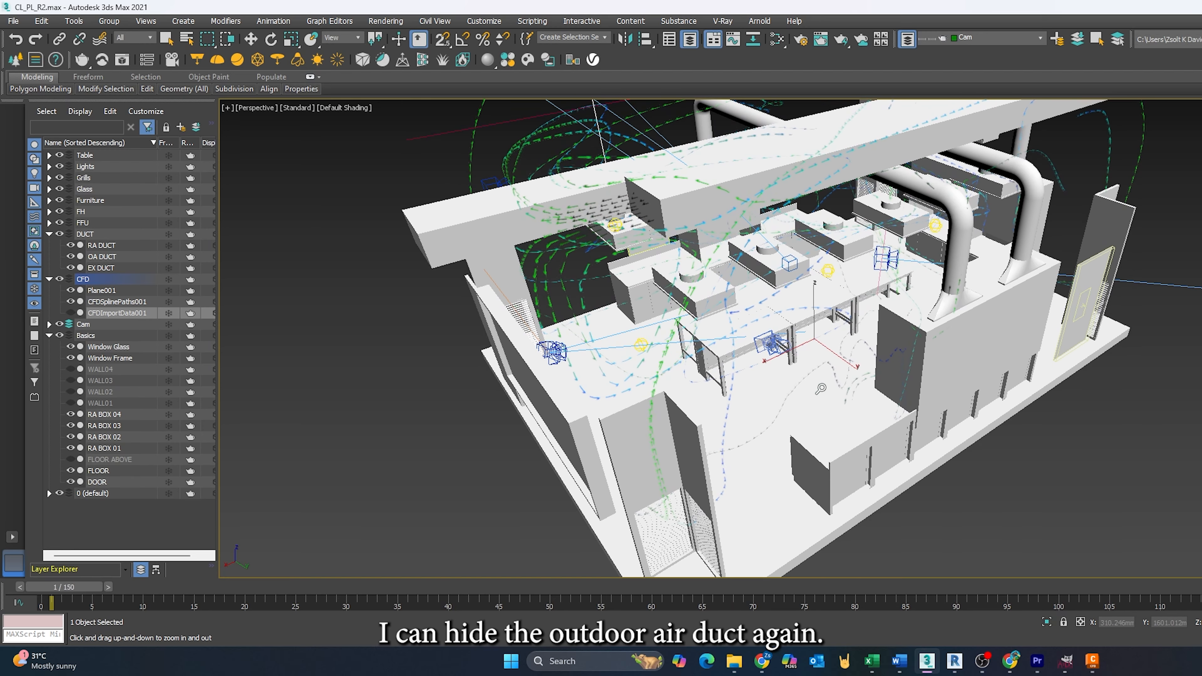
Hide the OA DUCT again and view the animated splines running inside its path.
{"action": "left_click", "coordinate": [71, 256]}
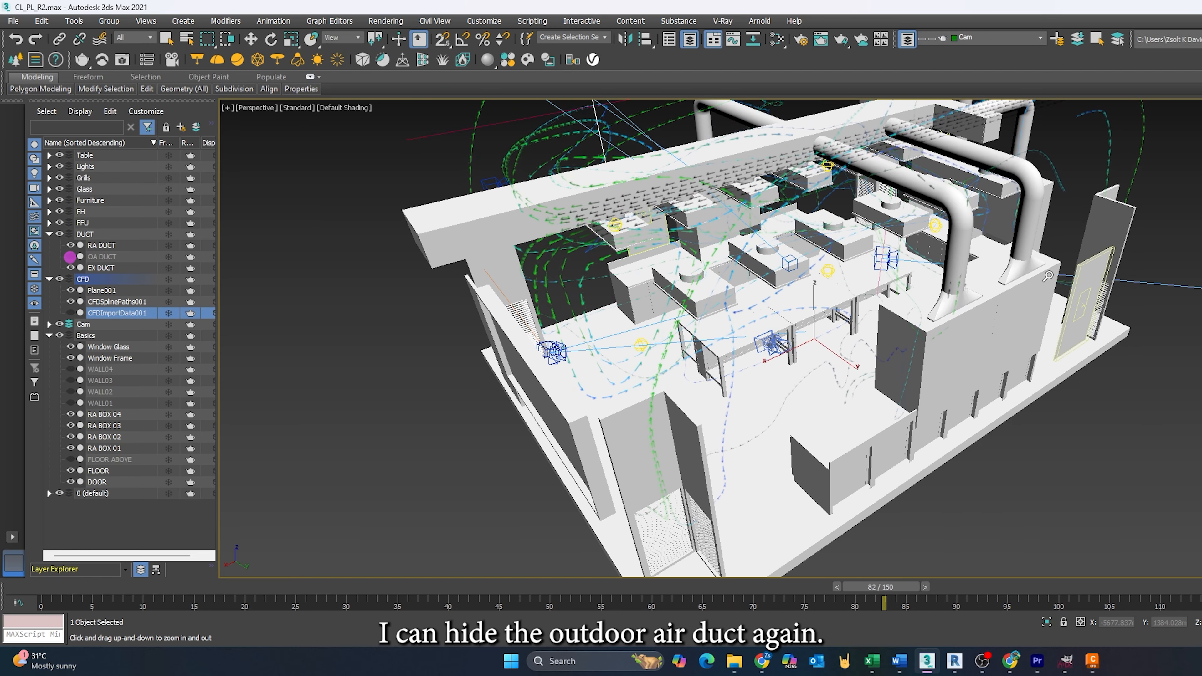
{"action": "left_click_drag", "start_coordinate": [1098, 255], "coordinate": [1090, 287]}
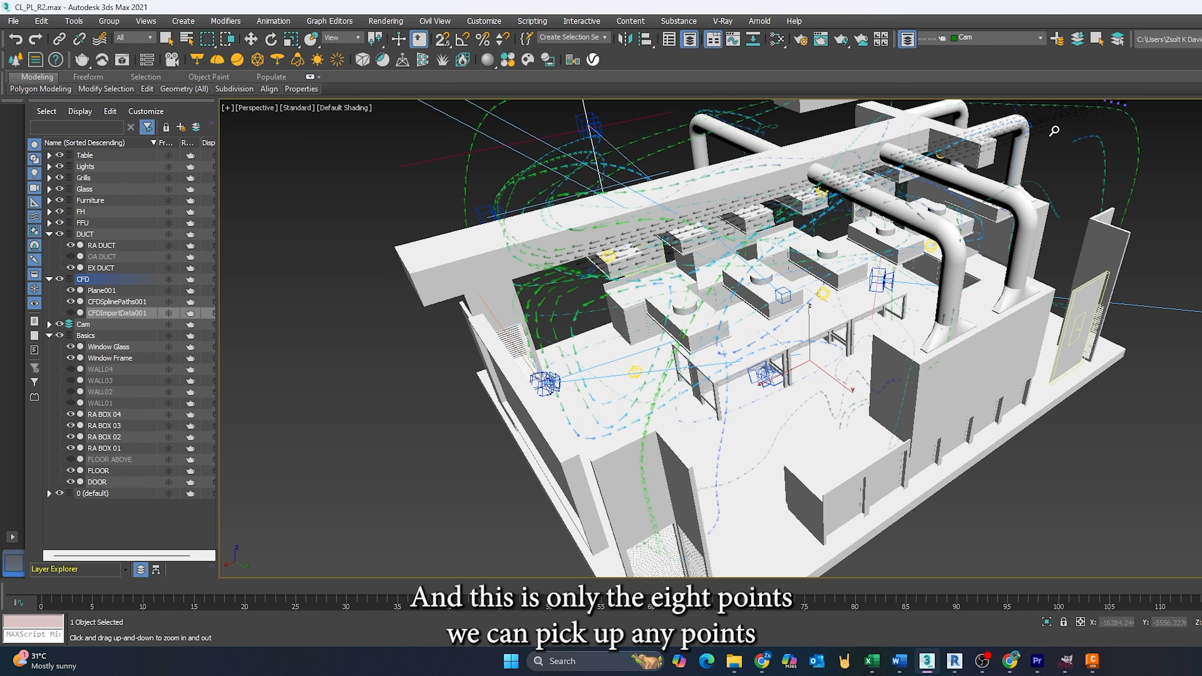
{"action": "middle_click_drag", "start_coordinate": [1054, 131], "coordinate": [1049, 157]}
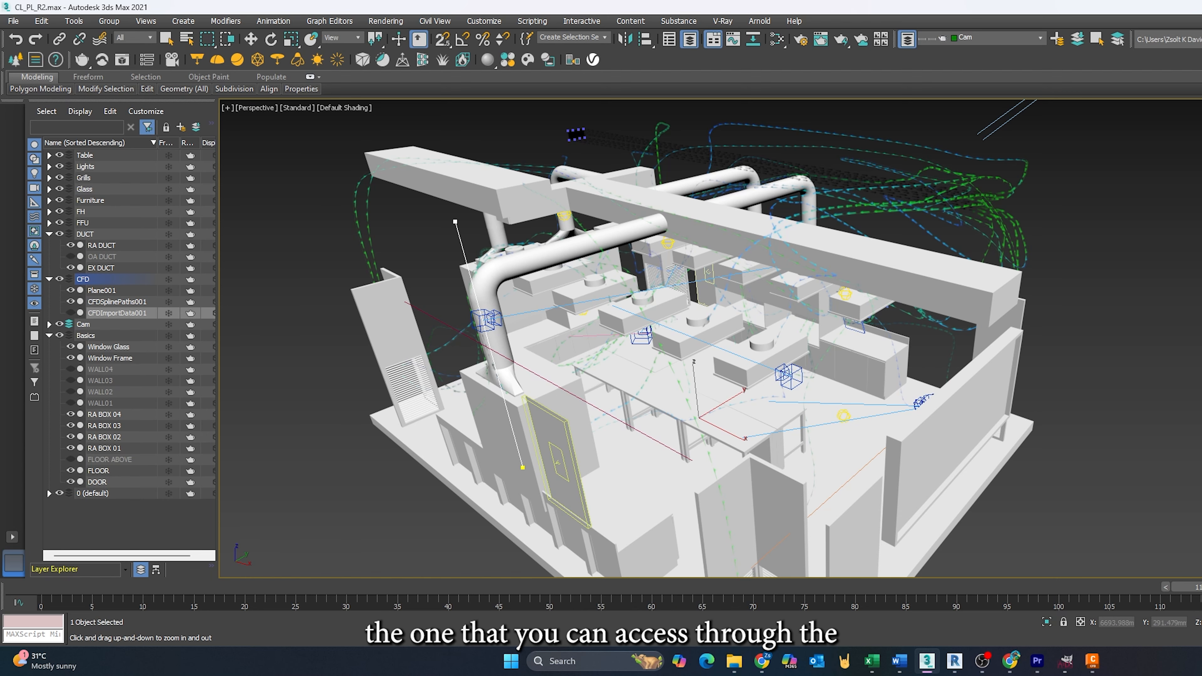
In the browser, open the Kuula virtual airflow tour linked in the Arts2design X post, look around the room, and return to 3ds Max.
{"action": "left_click", "coordinate": [760, 663]}
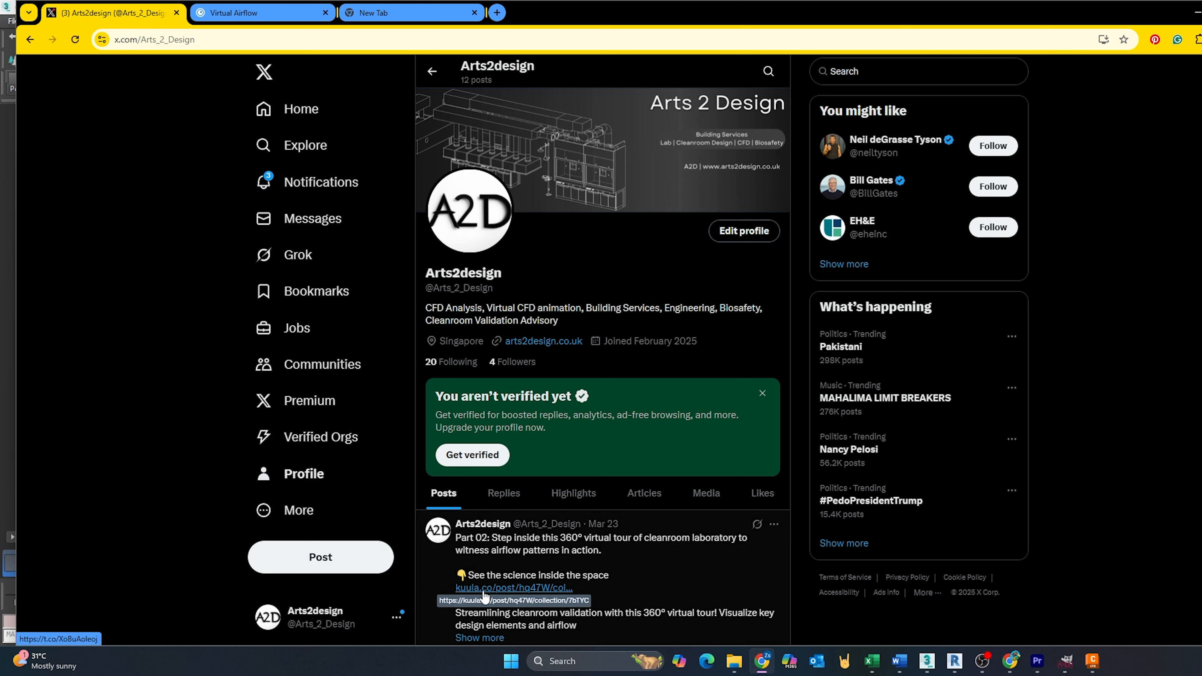
{"action": "left_click", "coordinate": [499, 593]}
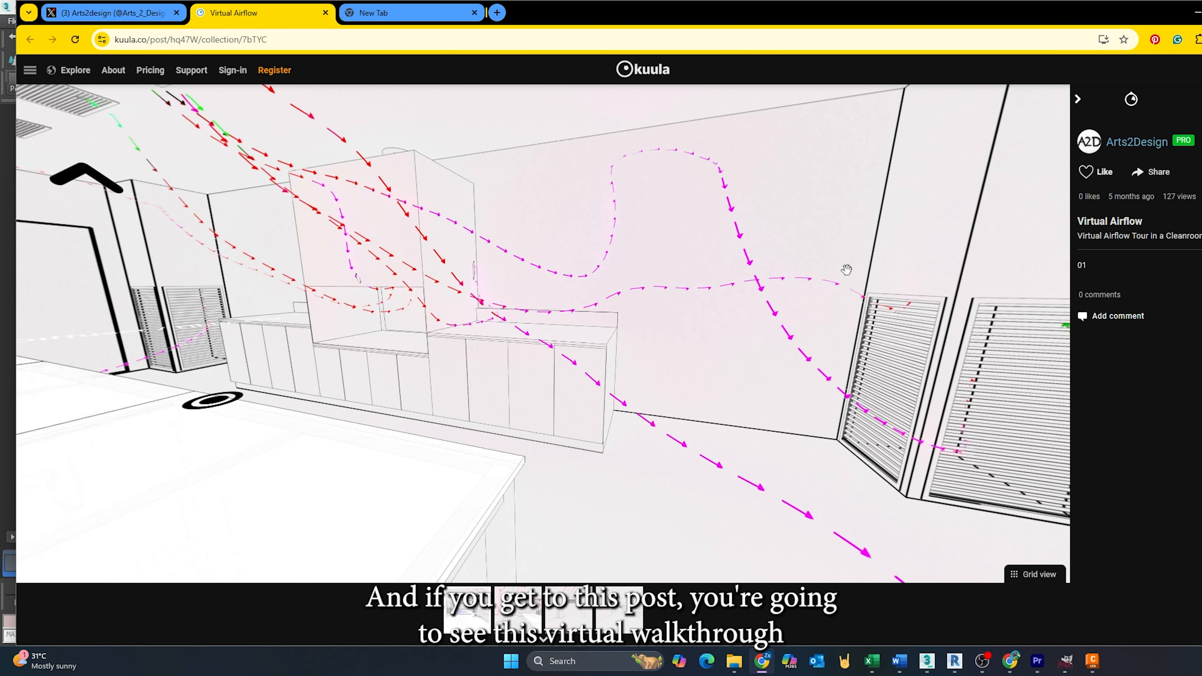
{"action": "left_click_drag", "start_coordinate": [601, 286], "coordinate": [654, 338]}
{"action": "left_click_drag", "start_coordinate": [478, 362], "coordinate": [649, 362]}
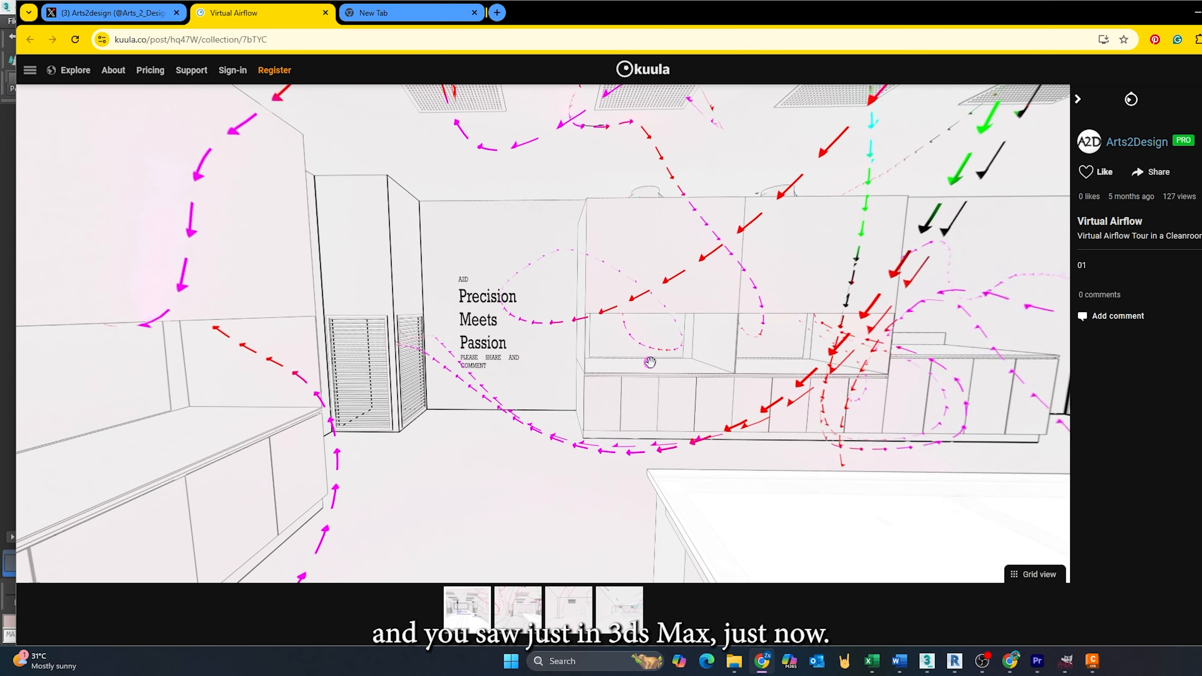
{"action": "left_click_drag", "start_coordinate": [569, 374], "coordinate": [335, 316]}
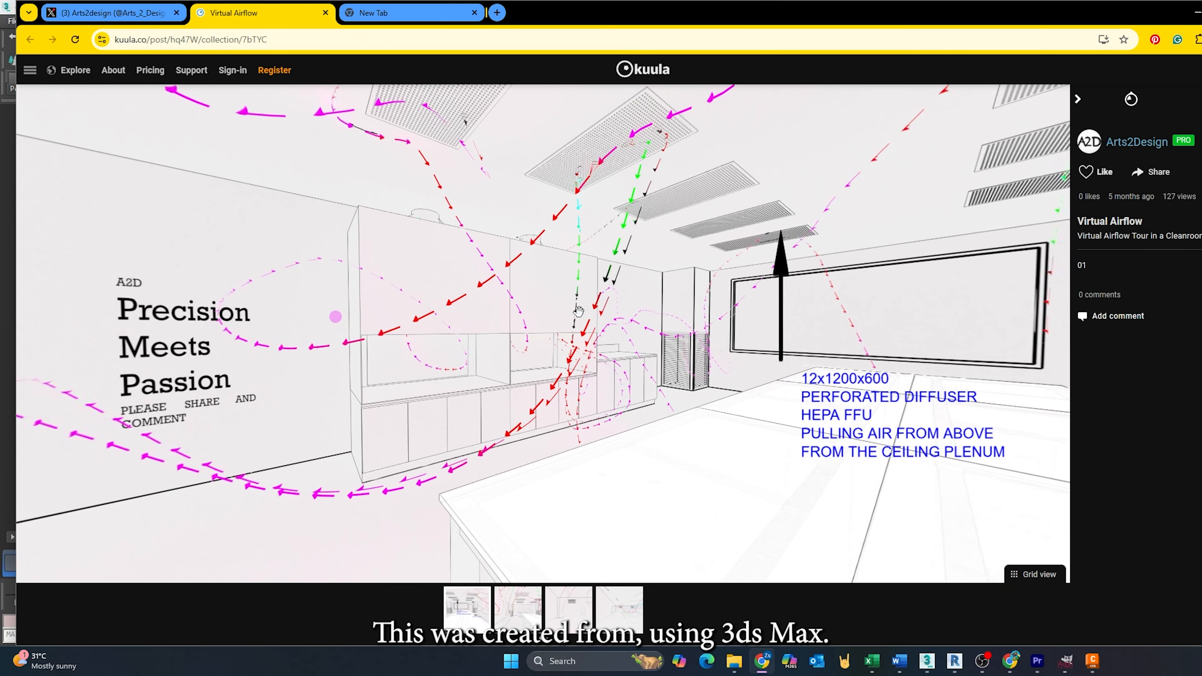
{"action": "key", "text": "alt+Tab"}
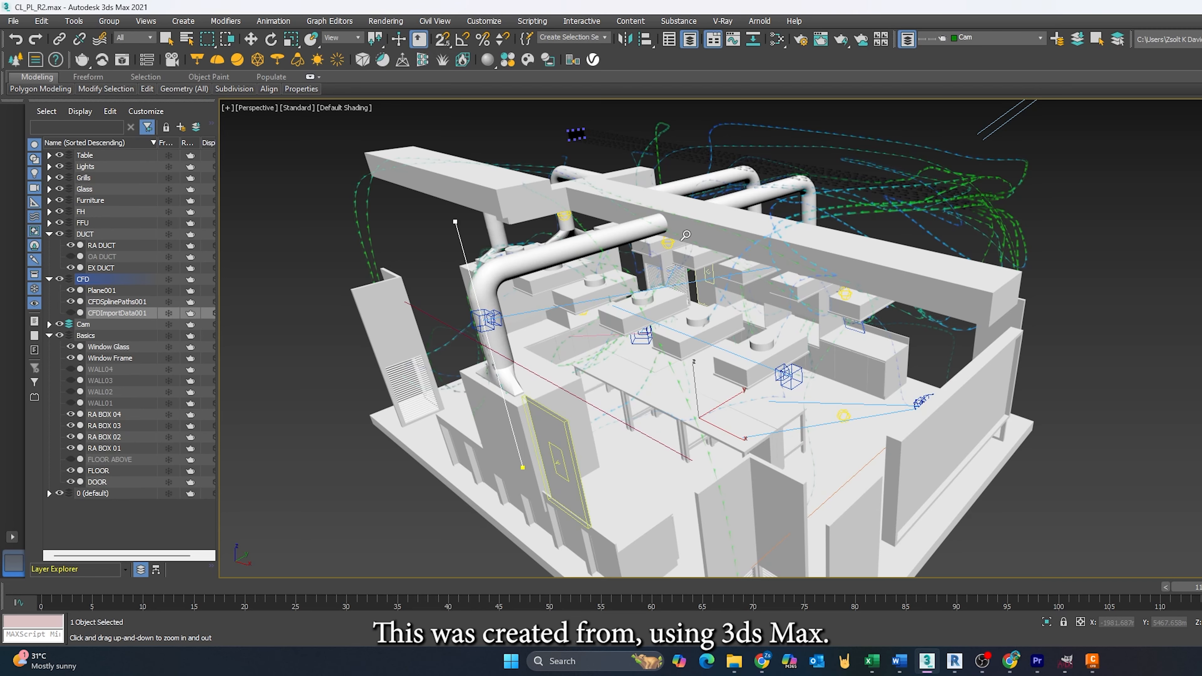